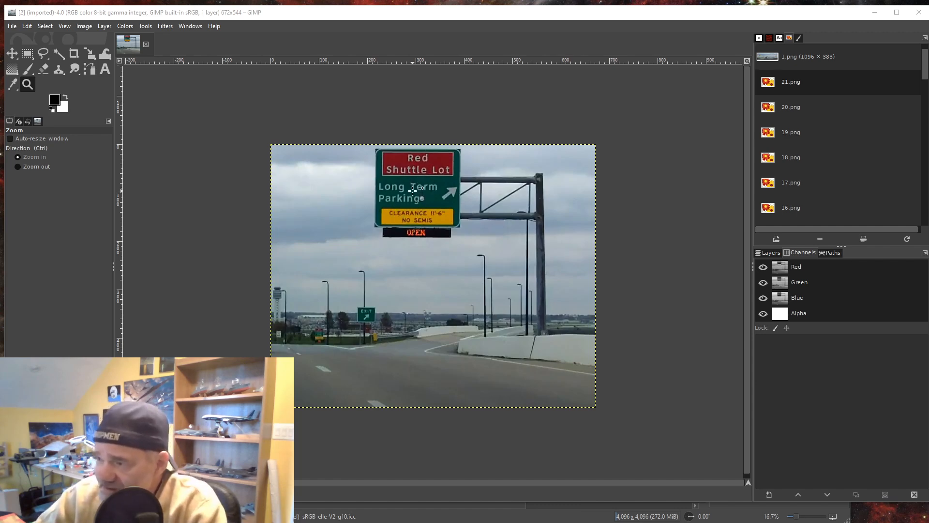
Switch from GIMP to Krita and create a 4096 × 4096 px document at 300 pixels/inch, RGB/Alpha, 16-bit integer
{"action": "left_click", "coordinate": [875, 13]}
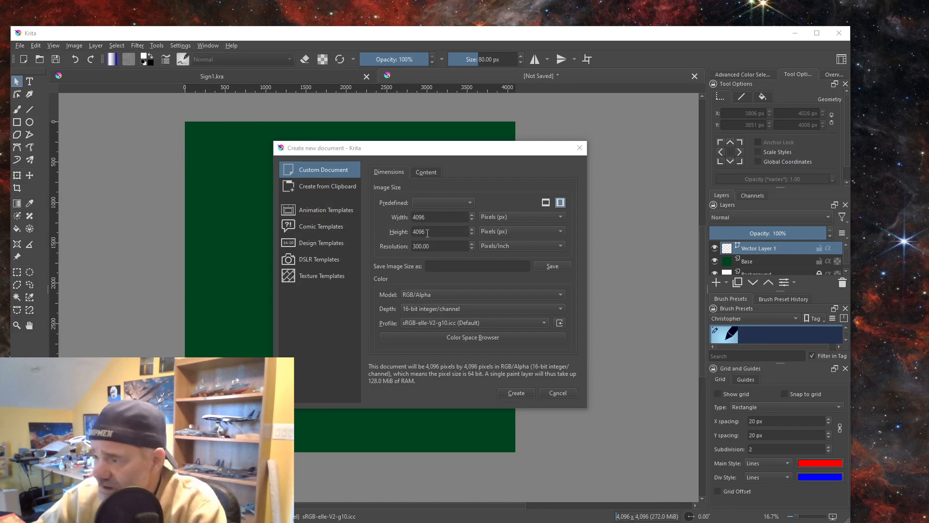
{"action": "left_click", "coordinate": [516, 393]}
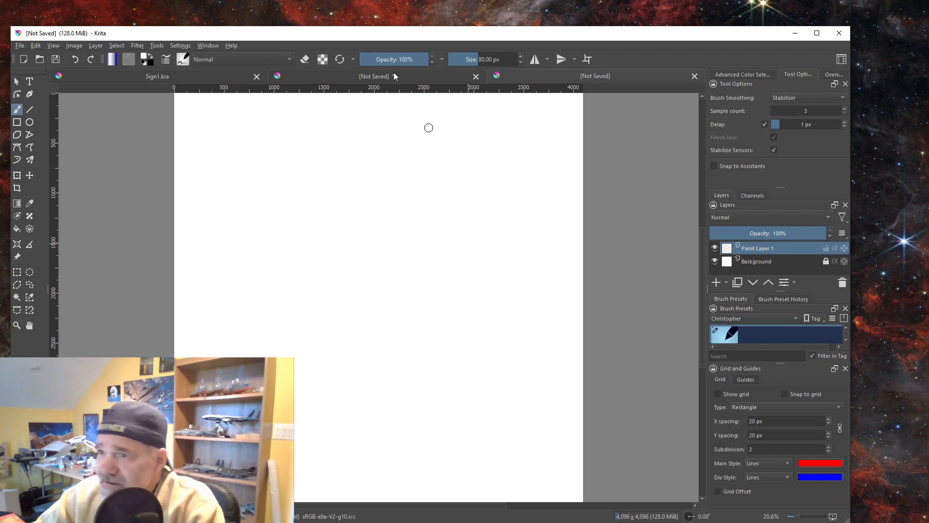
Close Sign1.kra and the unsaved green sign document, discarding its changes, so that only the new blank document stays open
{"action": "left_click", "coordinate": [256, 81]}
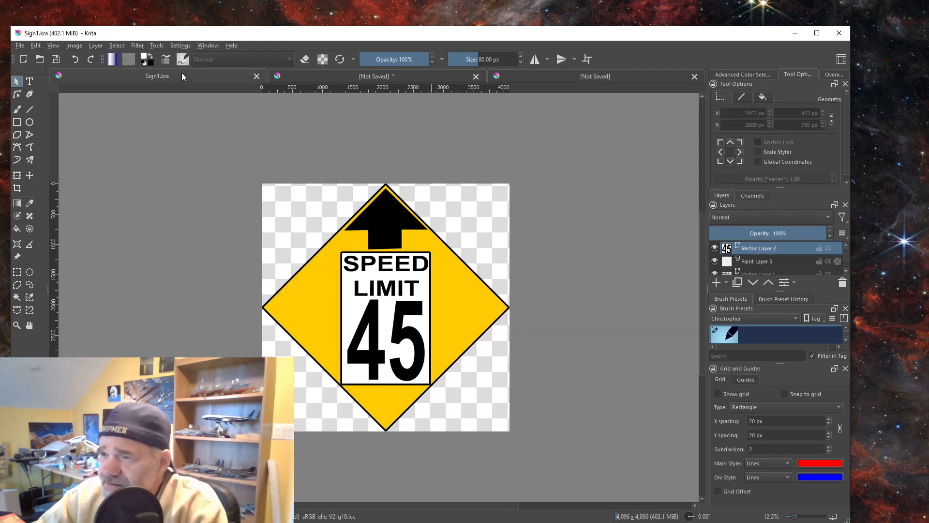
{"action": "left_click", "coordinate": [256, 76]}
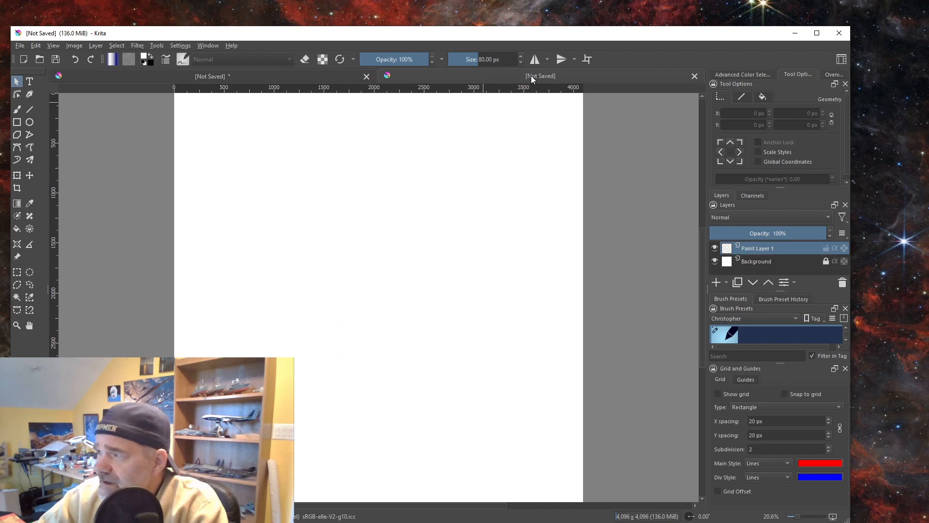
{"action": "left_click", "coordinate": [306, 82]}
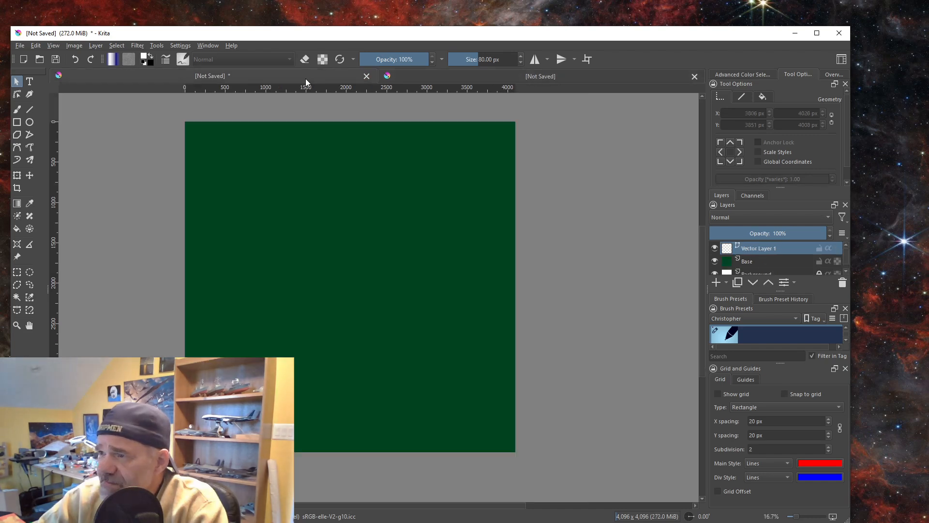
{"action": "left_click", "coordinate": [366, 76]}
{"action": "left_click", "coordinate": [438, 295]}
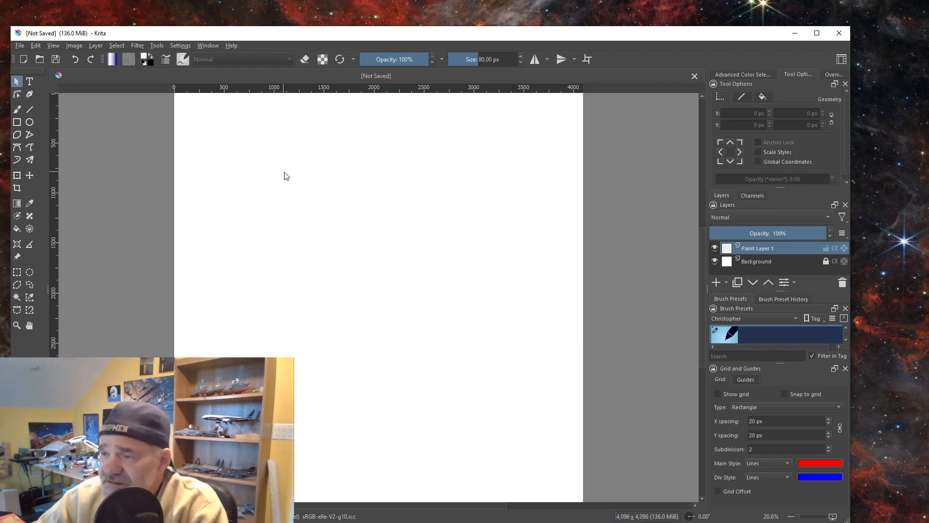
Rename the paint layer above the background as Base
{"action": "scroll", "coordinate": [287, 176], "scroll_direction": "down", "scroll_amount": 1}
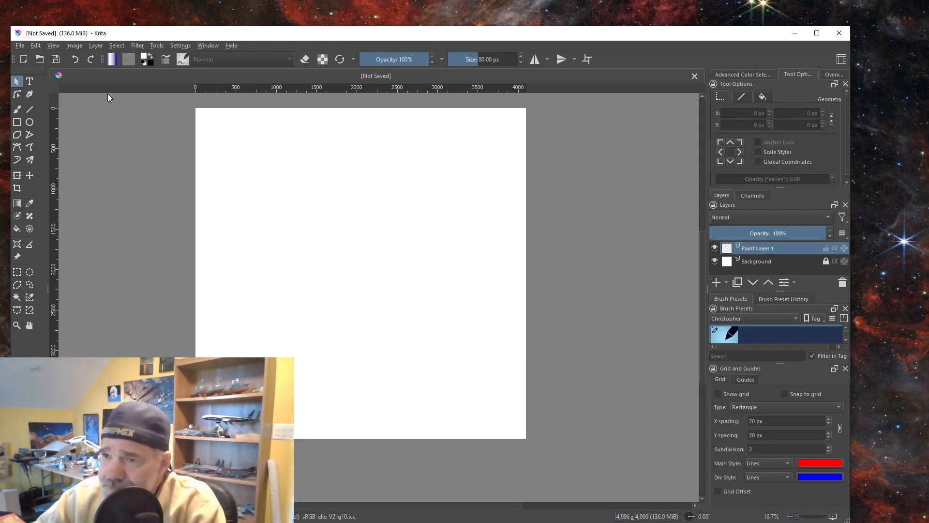
{"action": "double_click", "coordinate": [749, 249]}
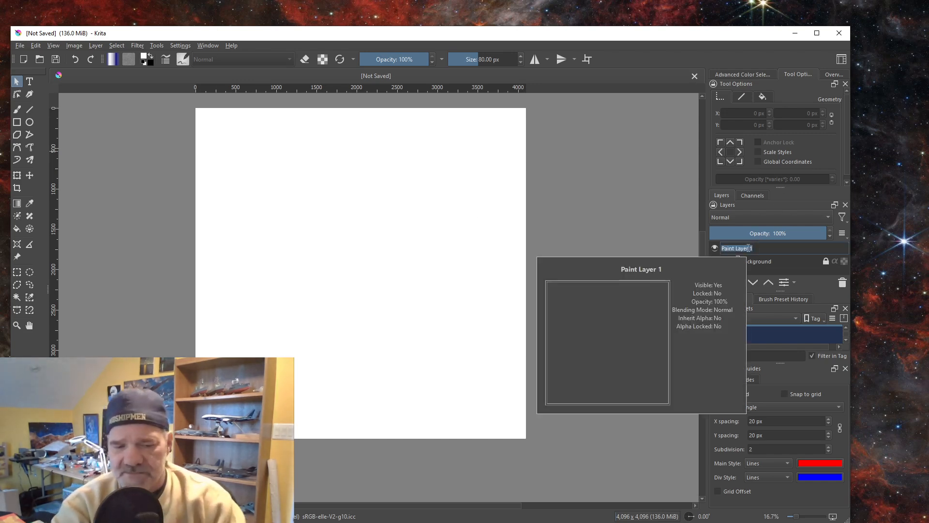
{"action": "type", "text": "Base"}
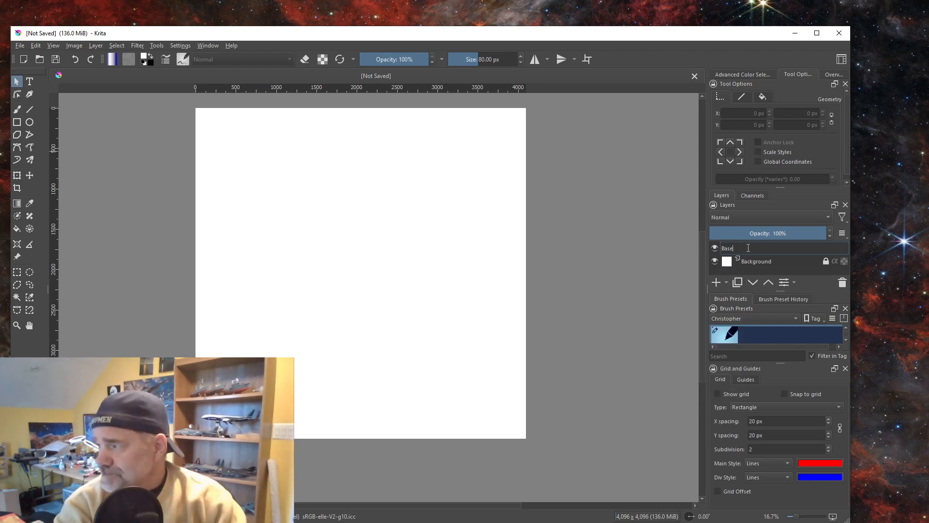
{"action": "key", "text": "Return"}
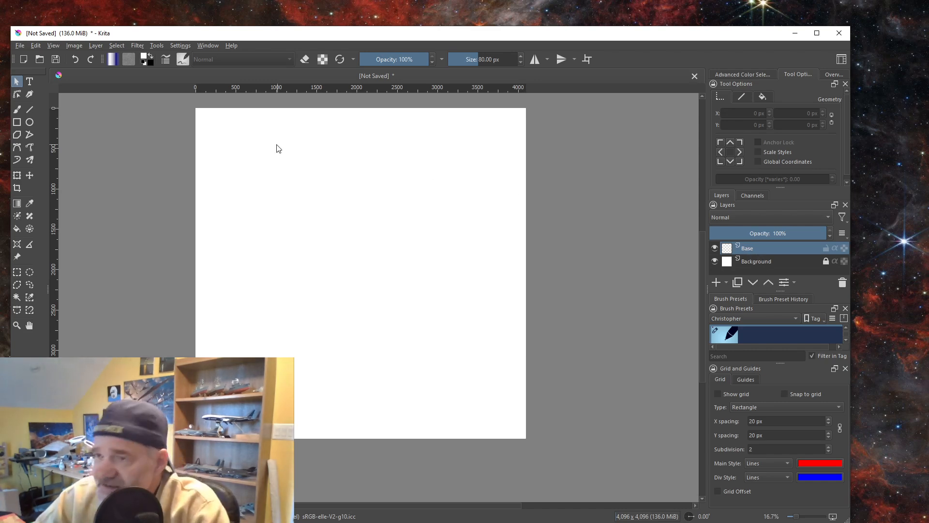
Make a rectangular selection of about 4194 × 4176 px around the whole canvas and set the foreground color to Forest green (#004320)
{"action": "left_click", "coordinate": [19, 274]}
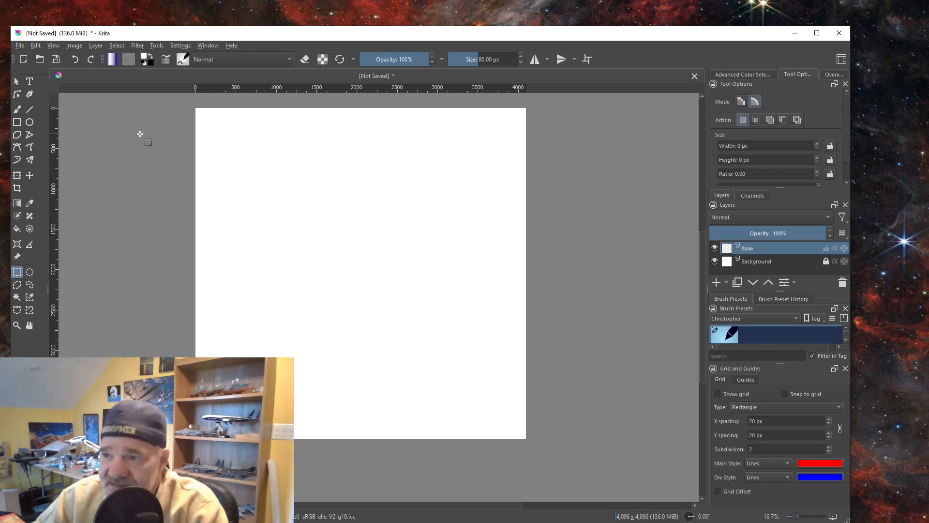
{"action": "left_click_drag", "start_coordinate": [192, 106], "coordinate": [530, 442]}
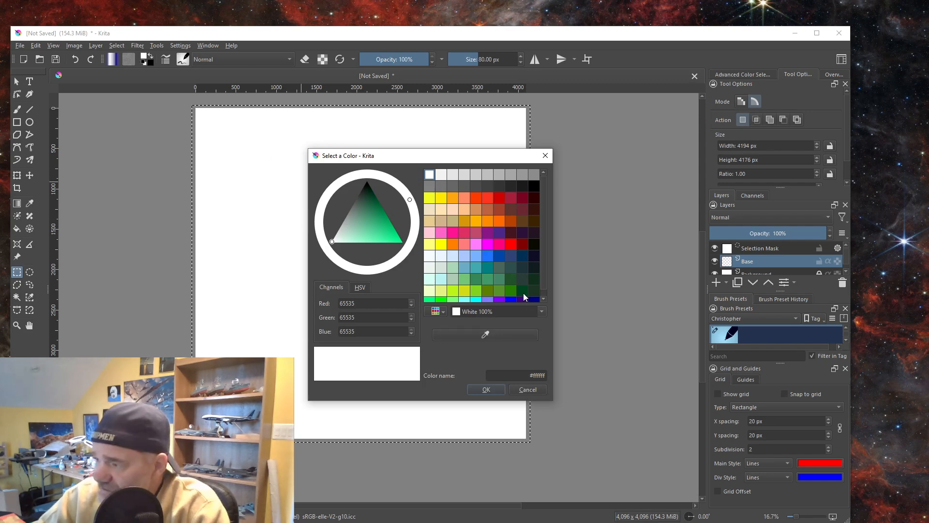
{"action": "left_click", "coordinate": [523, 290]}
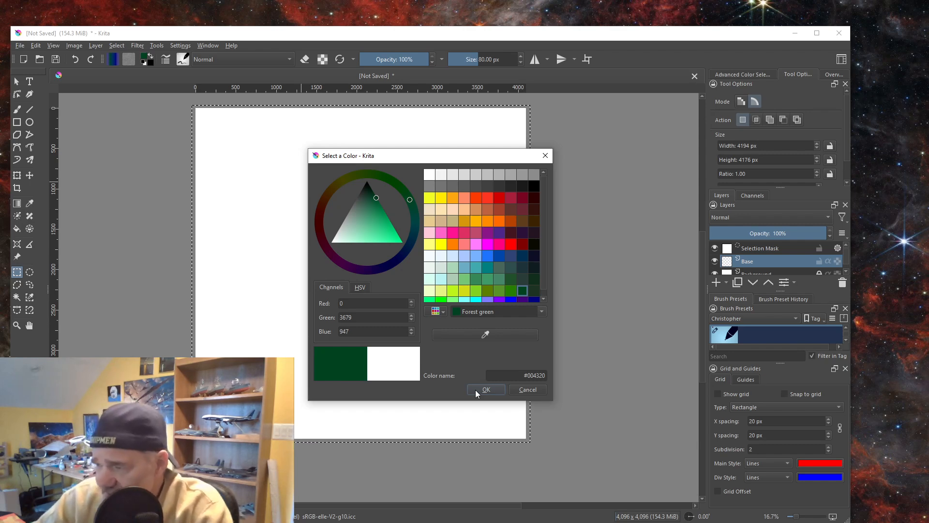
{"action": "left_click", "coordinate": [475, 390]}
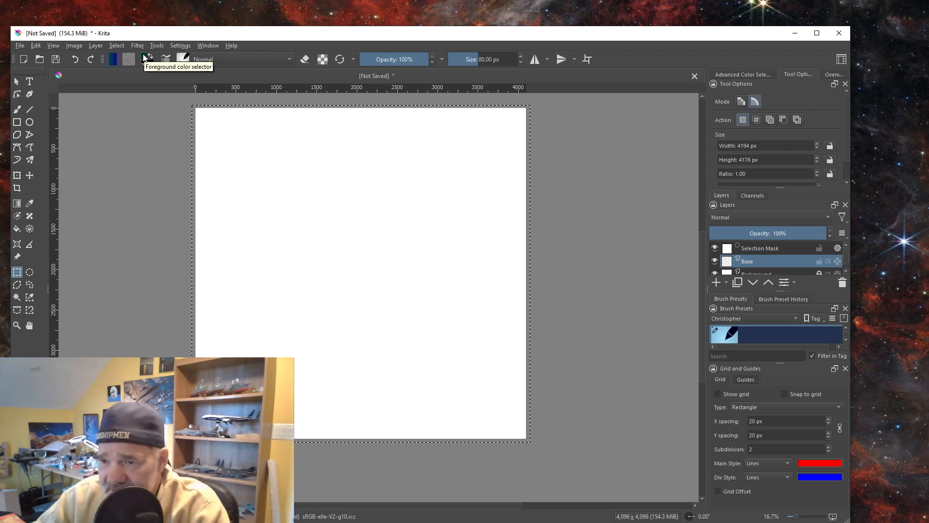
Fill the selection on the Base layer with the foreground color and deselect
{"action": "left_click", "coordinate": [18, 236]}
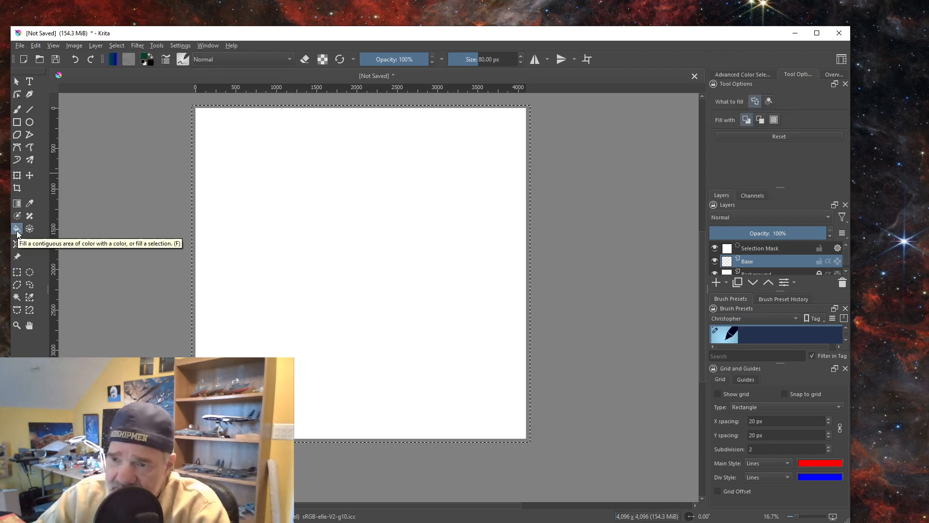
{"action": "left_click", "coordinate": [345, 223]}
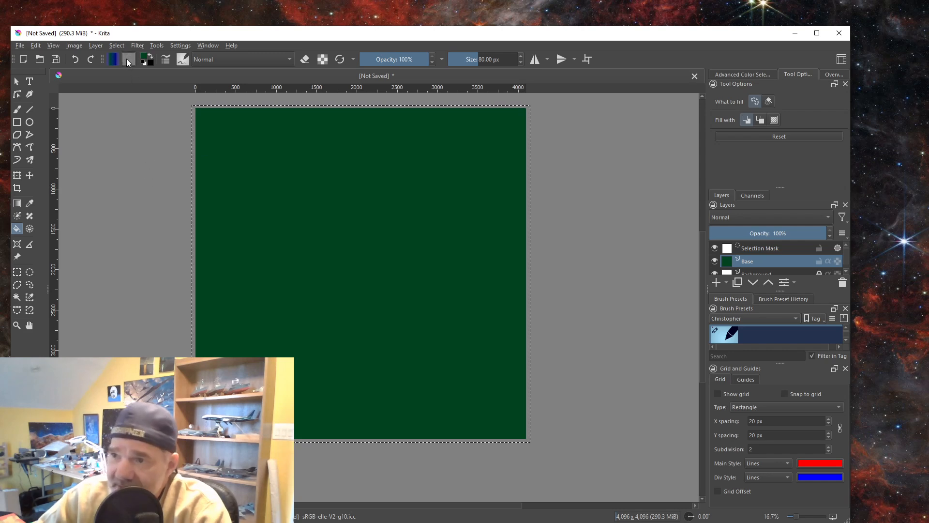
{"action": "left_click", "coordinate": [114, 45]}
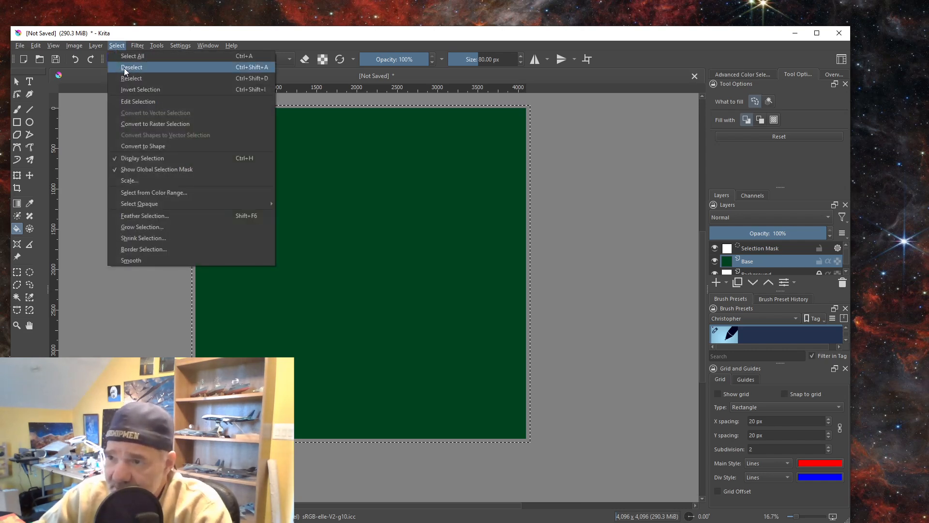
{"action": "left_click", "coordinate": [124, 68]}
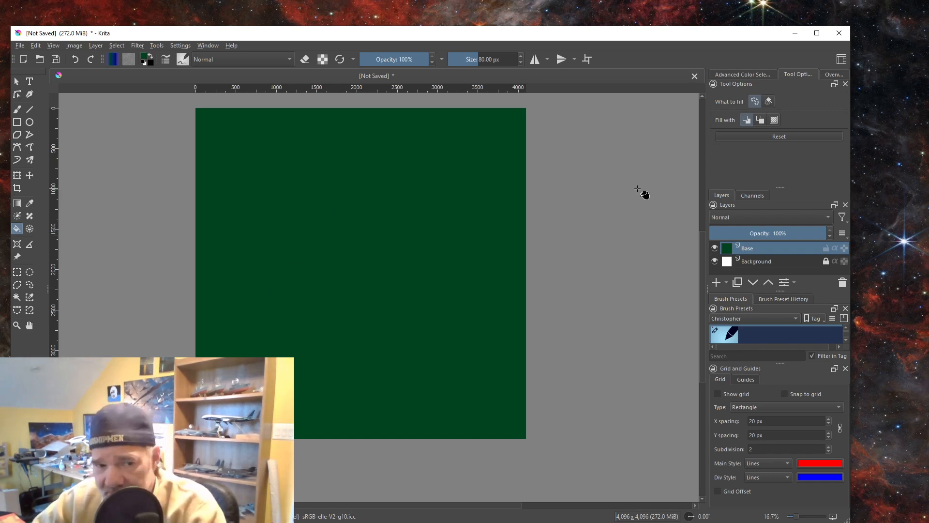
Examine the highway sign's layout in the reference photo in GIMP and return to Krita
{"action": "left_click", "coordinate": [727, 282]}
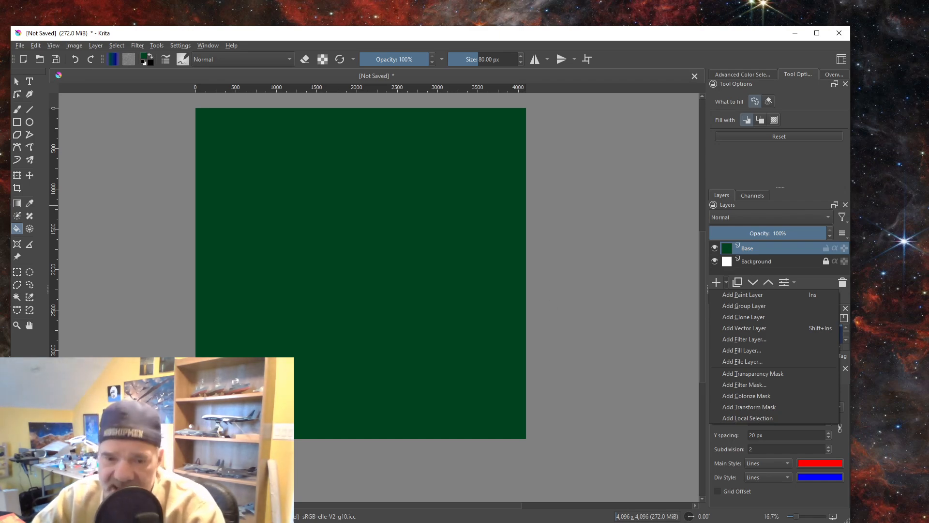
{"action": "key", "text": "alt+Tab"}
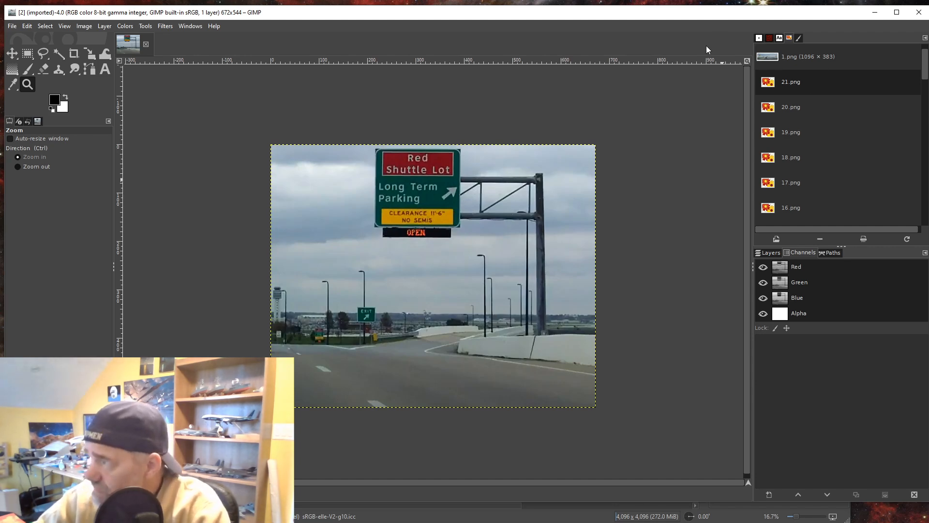
{"action": "left_click", "coordinate": [875, 14]}
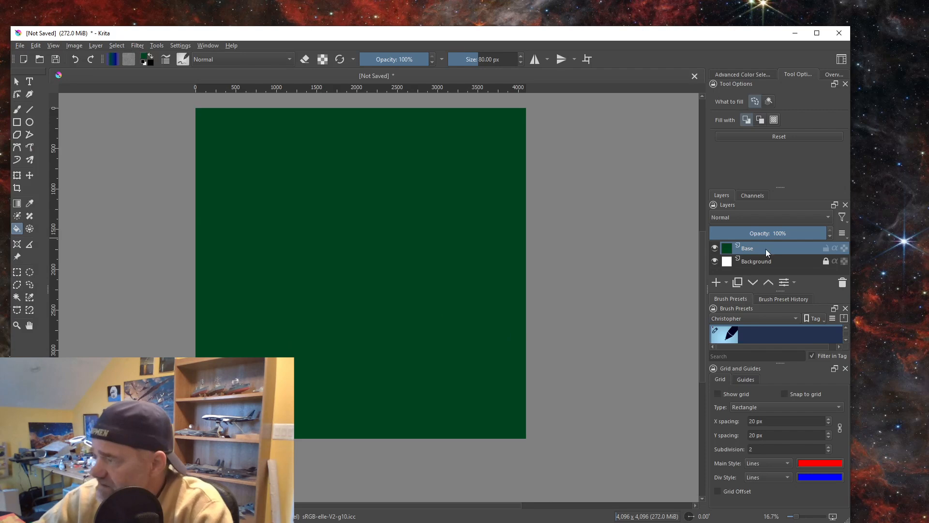
Add a vector layer above the Base layer and set the foreground color to white (#ffffff)
{"action": "left_click", "coordinate": [727, 282]}
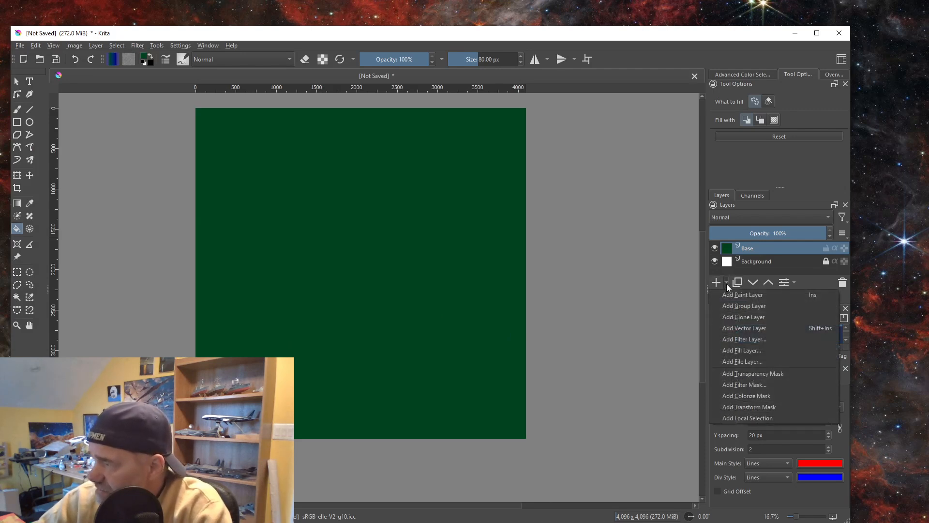
{"action": "left_click", "coordinate": [741, 329]}
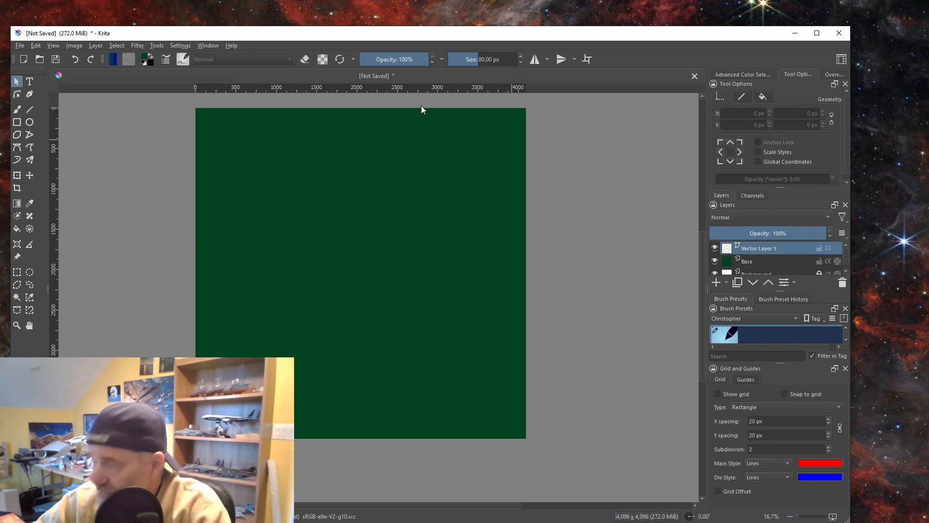
{"action": "left_click", "coordinate": [144, 58]}
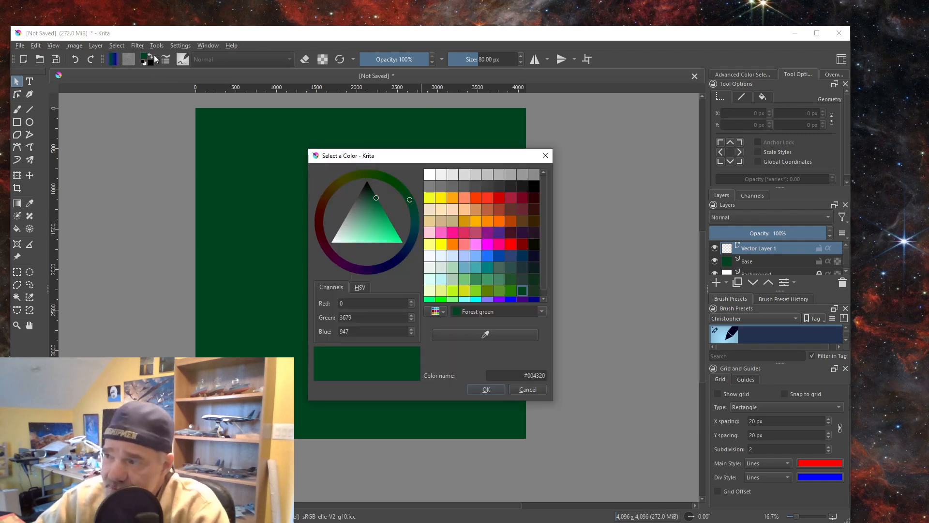
{"action": "left_click", "coordinate": [429, 175]}
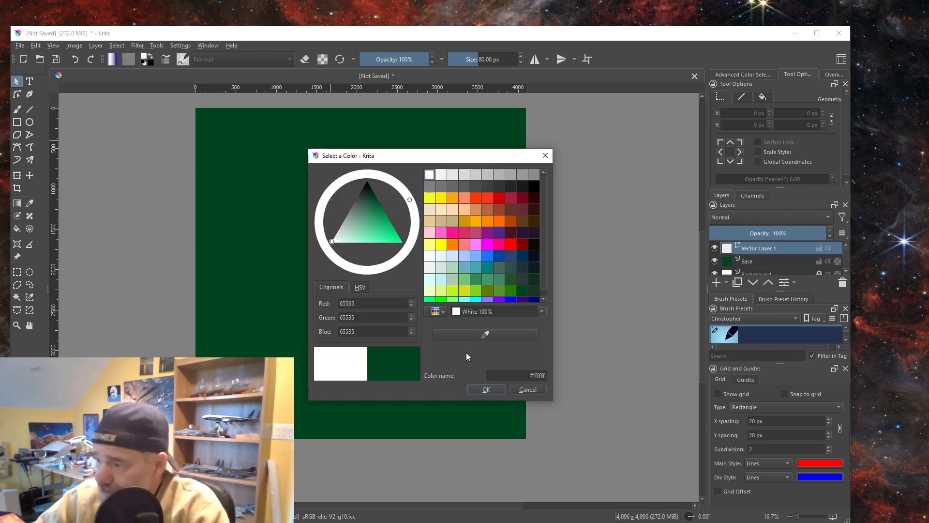
{"action": "left_click", "coordinate": [485, 390]}
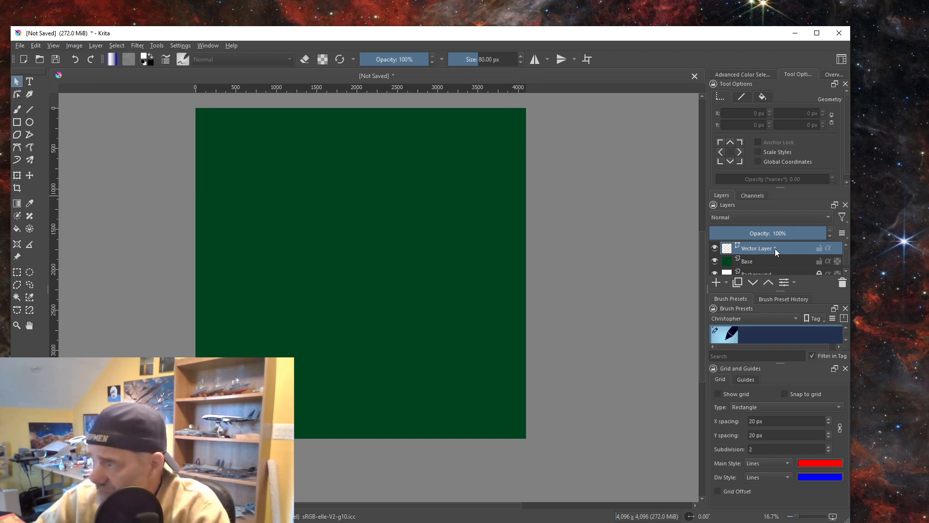
Draw an unfilled rectangle about 4050 px wide just inside the canvas edges, outlined with the brush at 40 px
{"action": "left_click", "coordinate": [17, 124]}
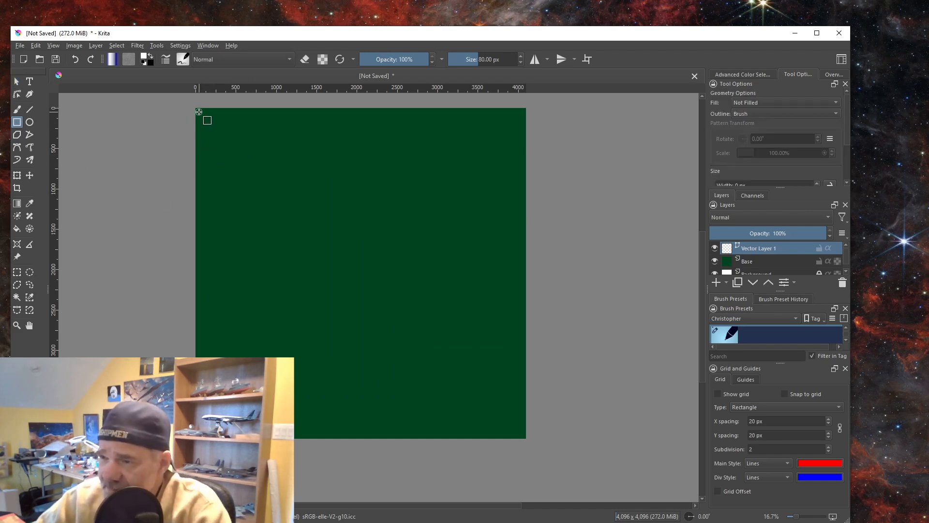
{"action": "left_click", "coordinate": [482, 60]}
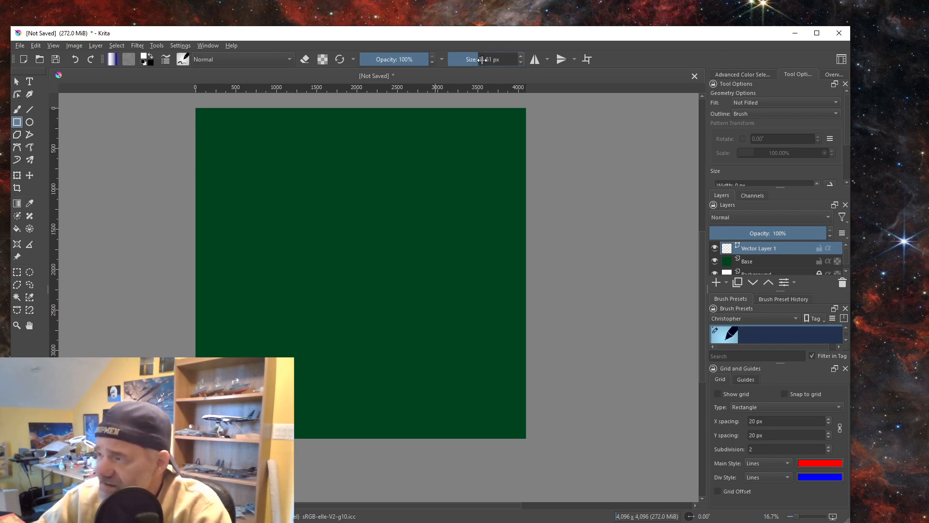
{"action": "right_click", "coordinate": [481, 59]}
{"action": "type", "text": "40"}
{"action": "key", "text": "Return"}
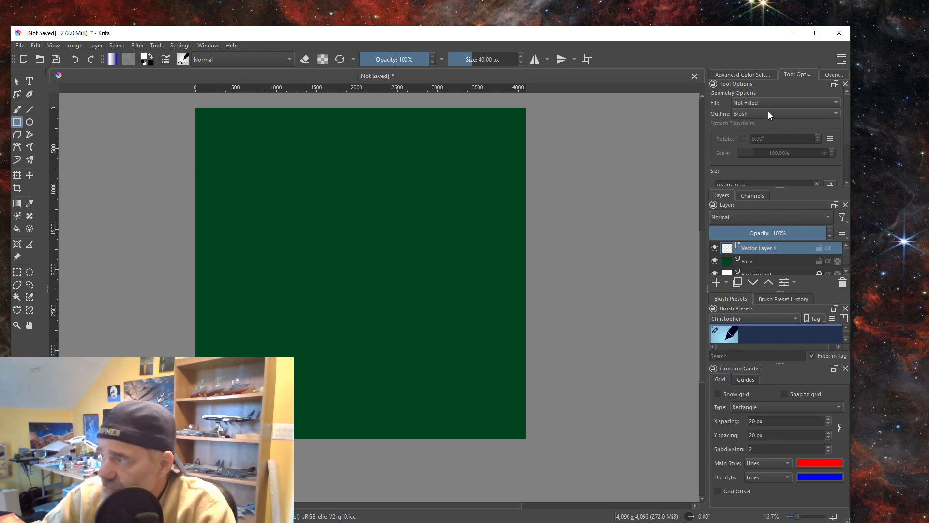
{"action": "left_click", "coordinate": [835, 112]}
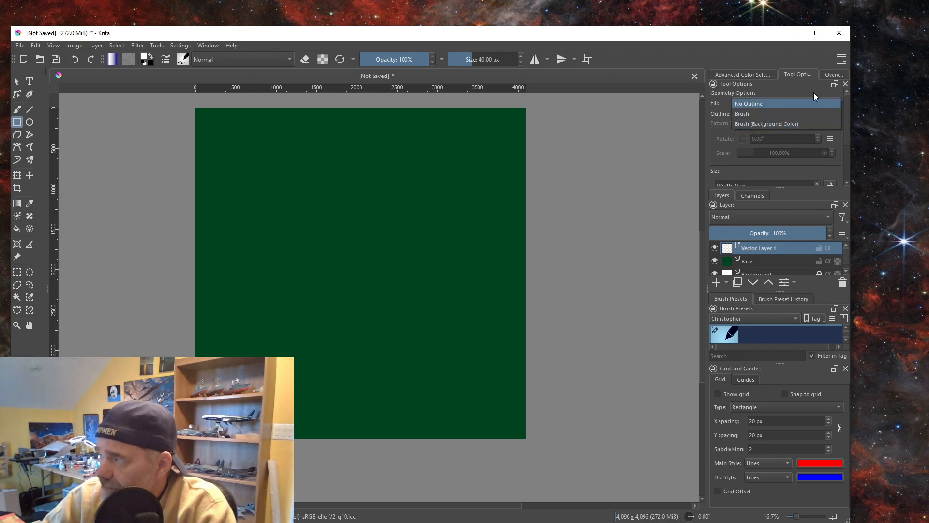
{"action": "left_click", "coordinate": [753, 114]}
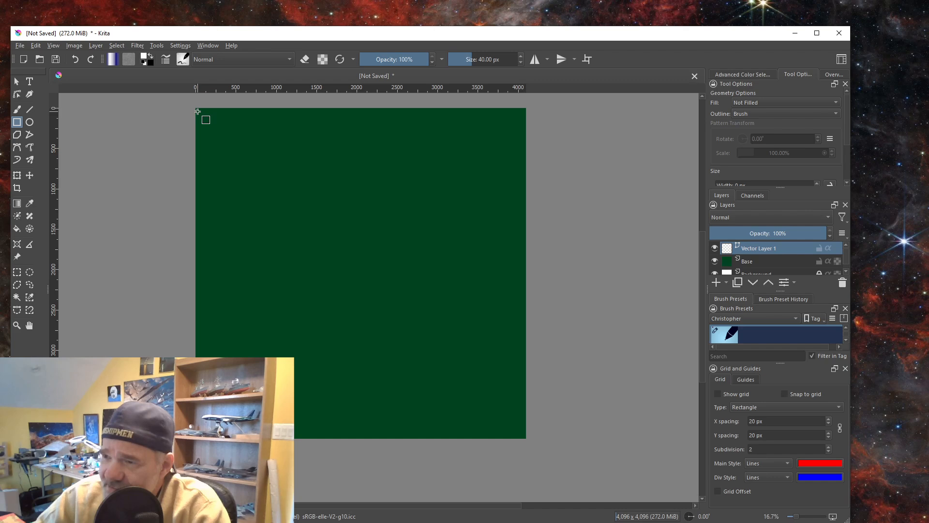
{"action": "mouse_move", "coordinate": [197, 110]}
{"action": "left_mouse_down"}
{"action": "mouse_move", "coordinate": [268, 190]}
{"action": "mouse_move", "coordinate": [414, 280]}
{"action": "mouse_move", "coordinate": [422, 267]}
{"action": "mouse_move", "coordinate": [478, 395]}
{"action": "mouse_move", "coordinate": [524, 436]}
{"action": "left_mouse_up"}
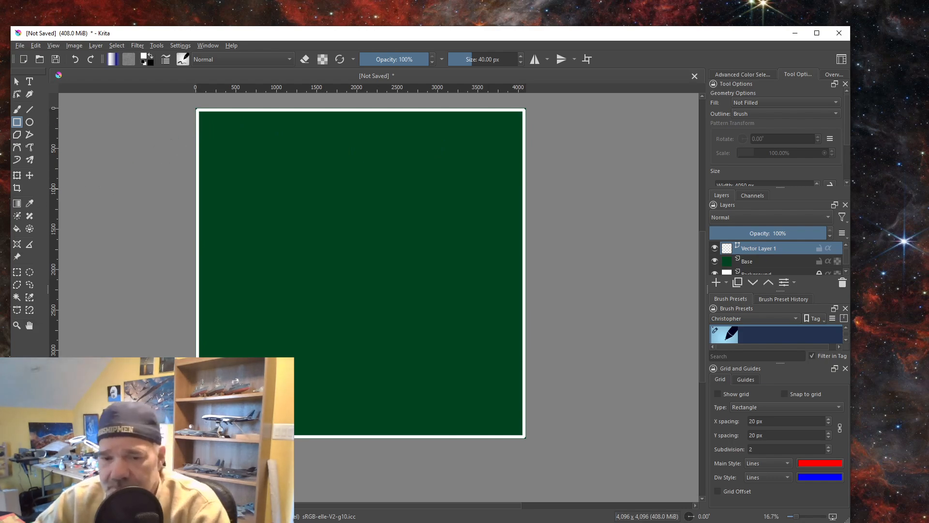
Check the sign's border in the GIMP reference photo and return to the Krita document
{"action": "key", "text": "alt+Tab"}
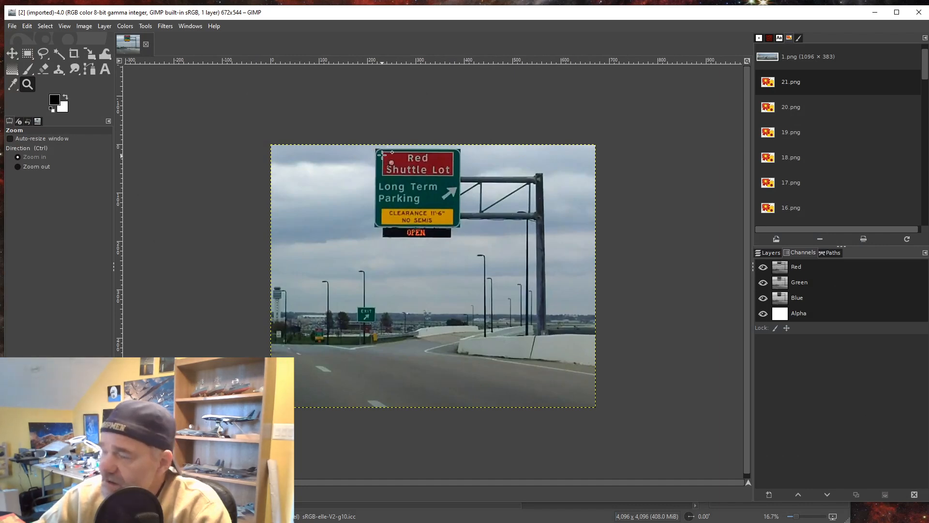
{"action": "left_click", "coordinate": [878, 13]}
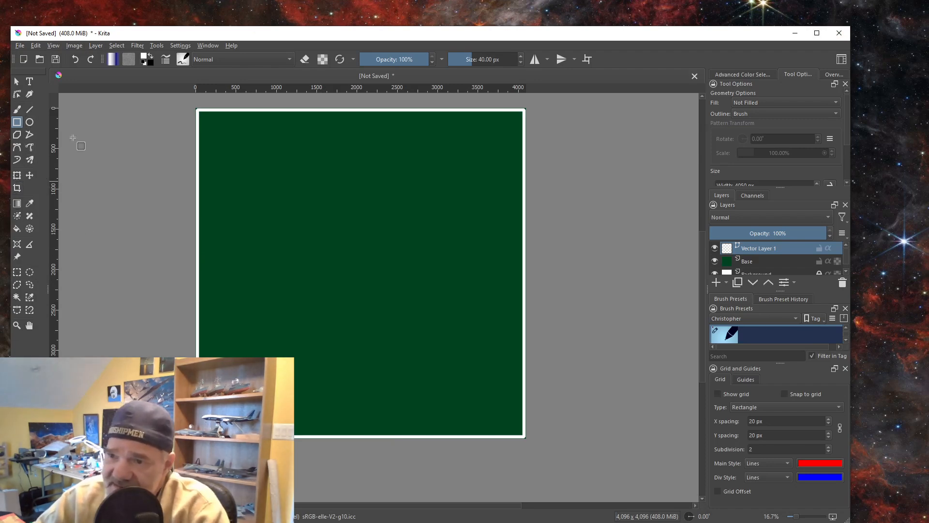
Select the white border rectangle and round its corners with x and y radii of 400 px
{"action": "left_click", "coordinate": [17, 82]}
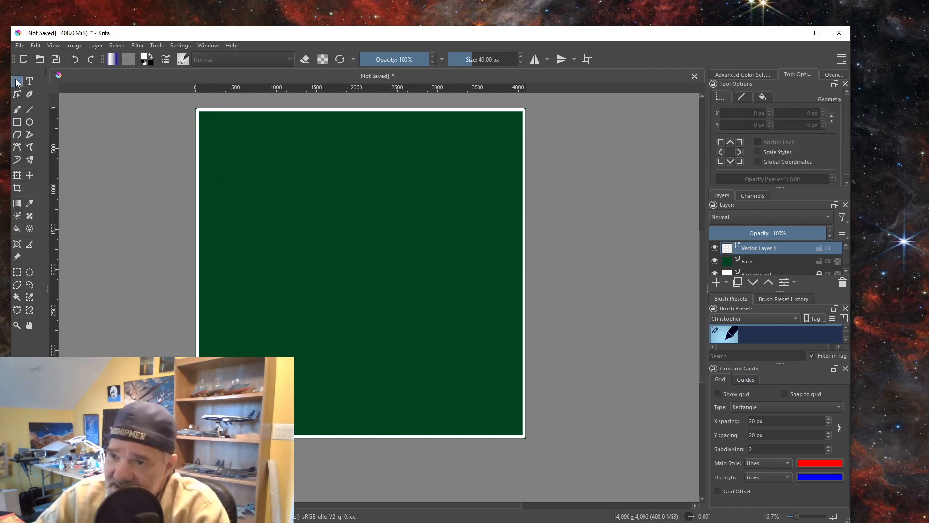
{"action": "left_click", "coordinate": [208, 113]}
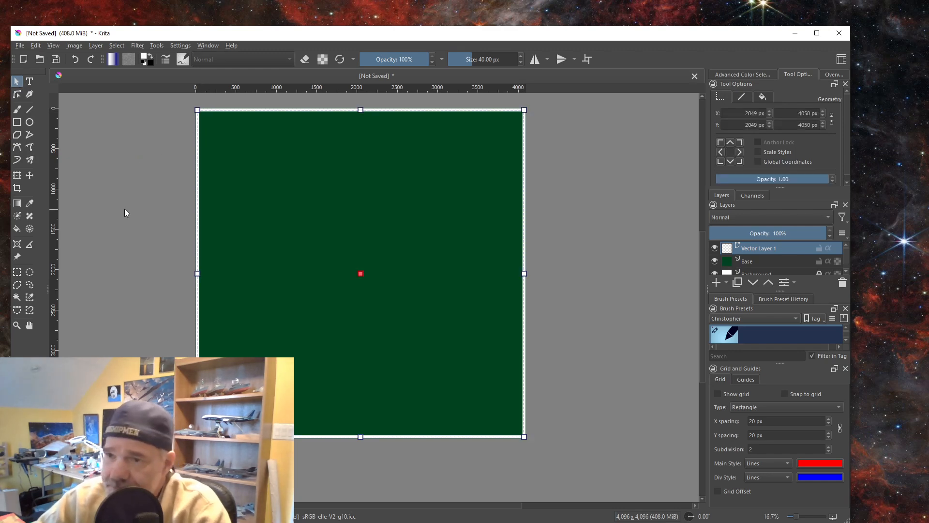
{"action": "left_click", "coordinate": [17, 95]}
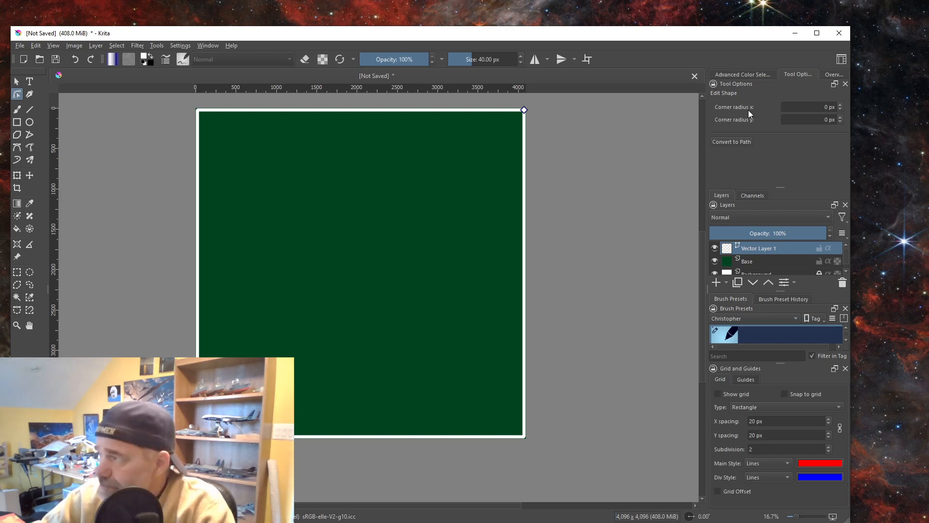
{"action": "left_click", "coordinate": [823, 108]}
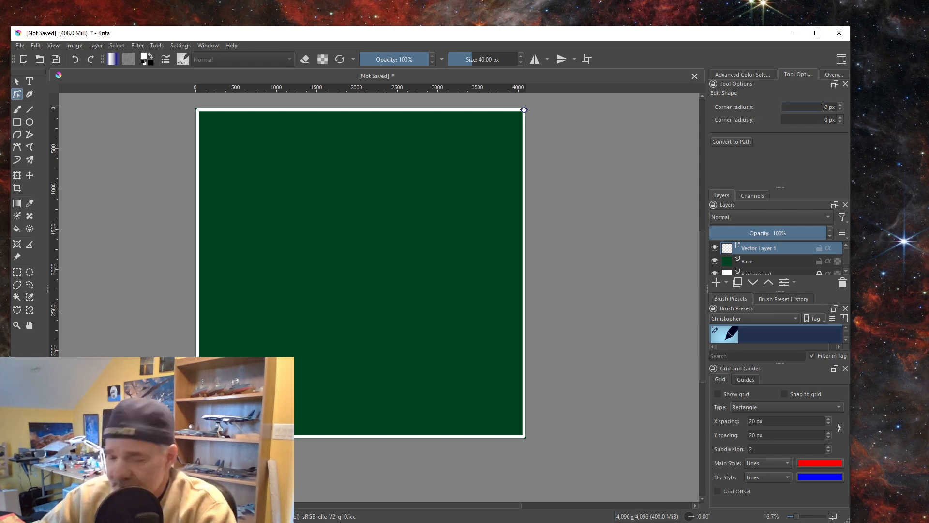
{"action": "type", "text": "3"}
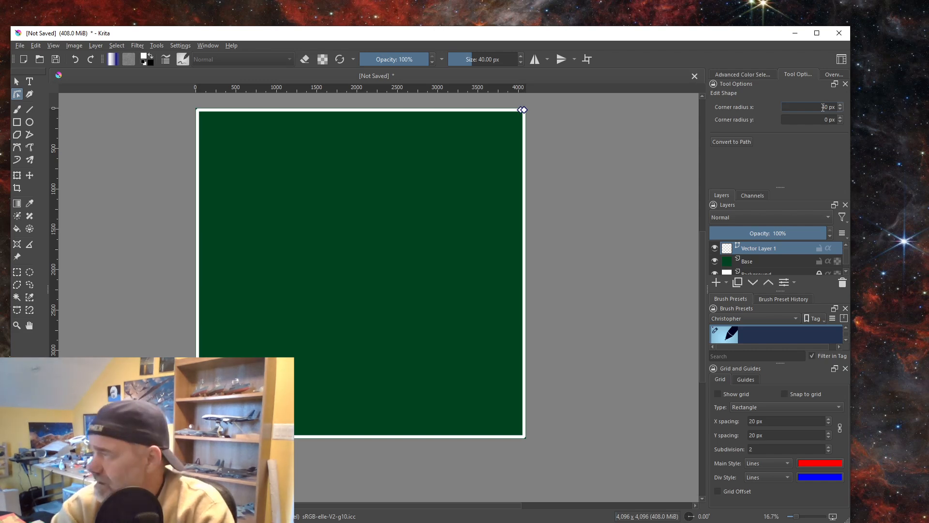
{"action": "type", "text": "0"}
{"action": "key", "text": "Return"}
{"action": "left_click", "coordinate": [815, 119]}
{"action": "type", "text": "400"}
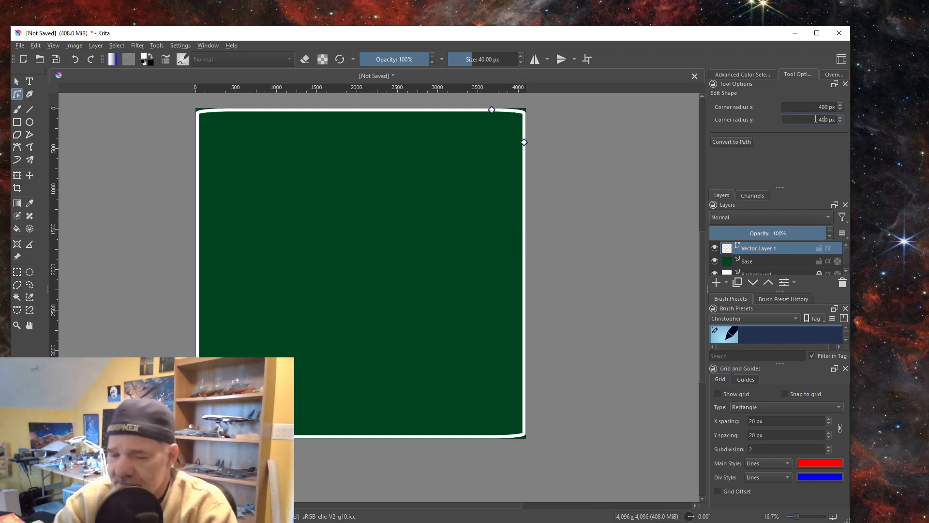
{"action": "key", "text": "Return"}
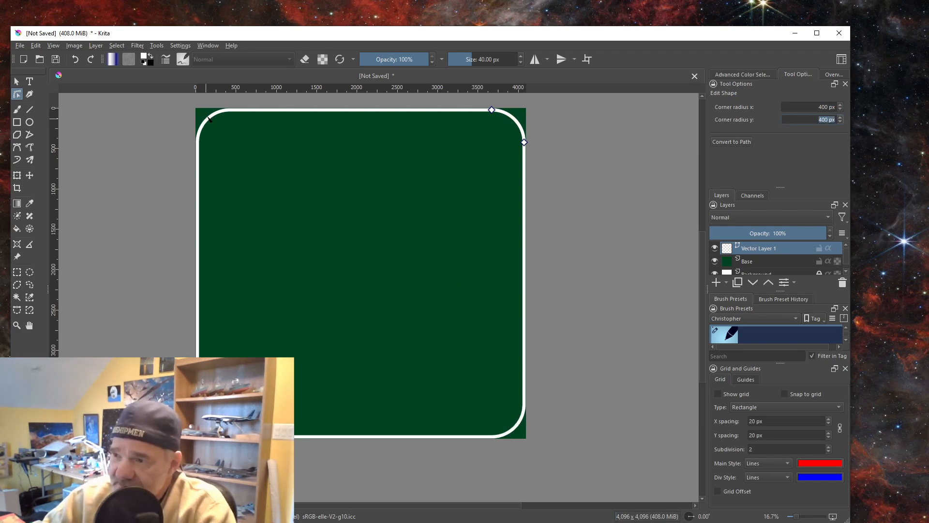
Set the border rectangle's corner radii to 200 px in both x and y
{"action": "left_click_drag", "start_coordinate": [816, 106], "coordinate": [842, 109]}
{"action": "type", "text": "200"}
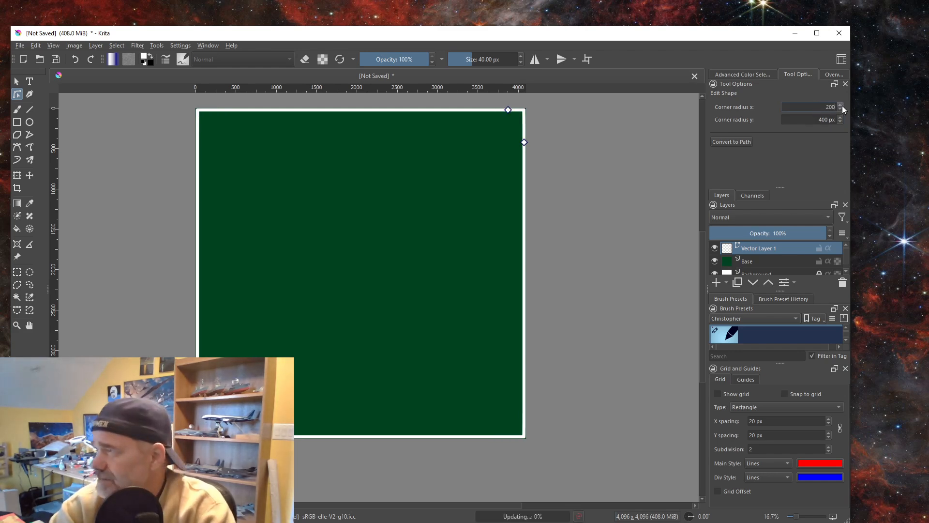
{"action": "key", "text": "Return"}
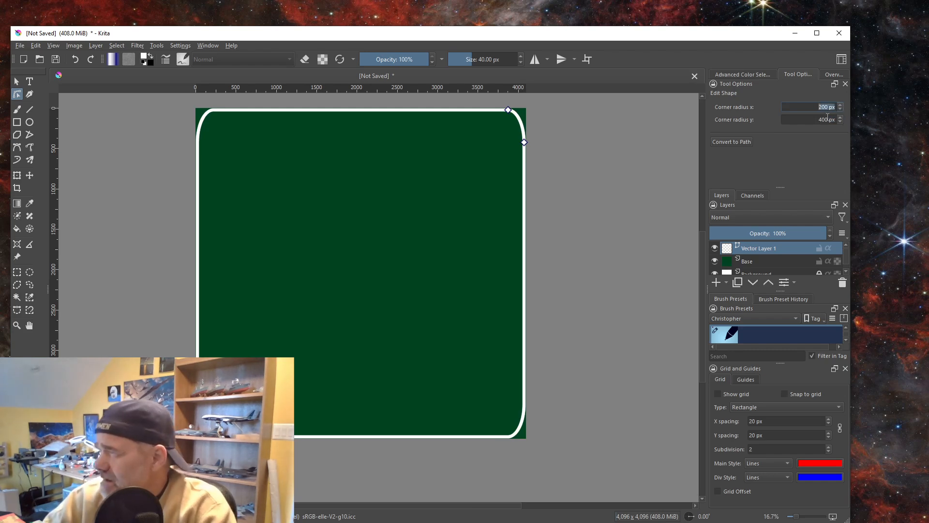
{"action": "left_click_drag", "start_coordinate": [818, 122], "coordinate": [851, 120]}
{"action": "type", "text": "20"}
{"action": "key", "text": "Return"}
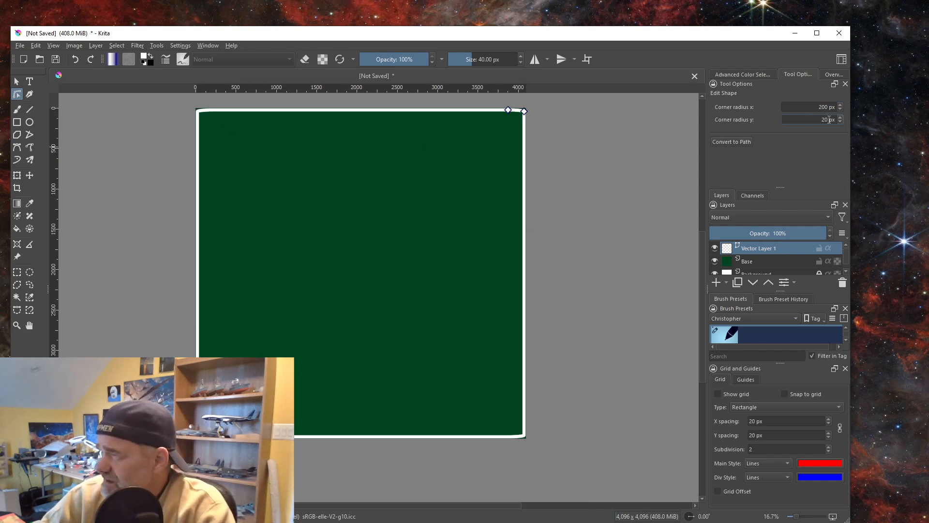
{"action": "type", "text": "0"}
{"action": "key", "text": "Return"}
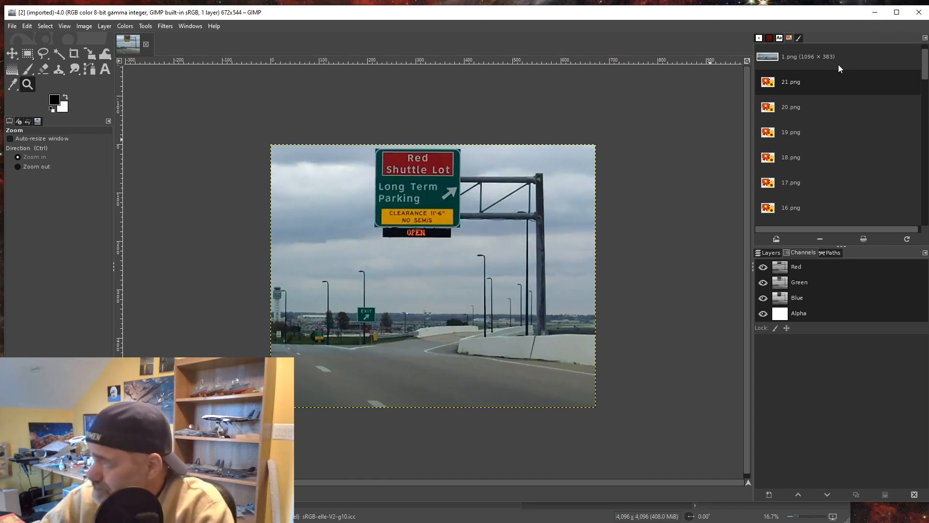
Compare the rounded border with the sign in the GIMP reference photo and return to Krita
{"action": "left_click", "coordinate": [876, 14]}
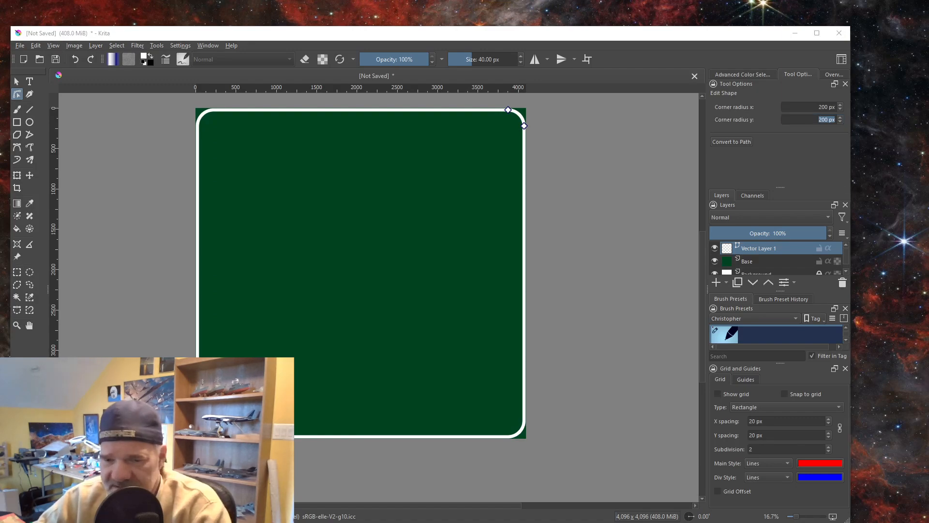
{"action": "key", "text": "alt+Tab"}
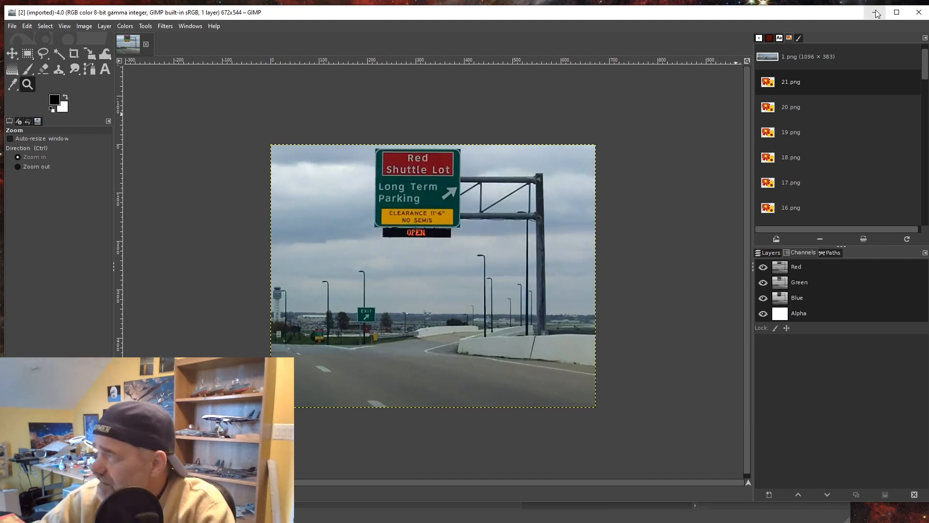
{"action": "left_click", "coordinate": [875, 13]}
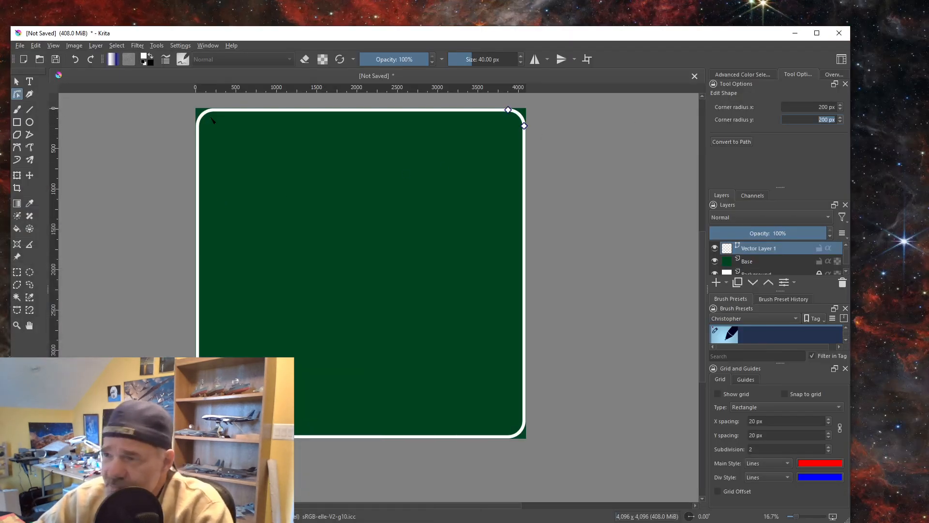
Rename the vector layer holding the white border as WhiteBox
{"action": "mouse_move", "coordinate": [749, 253]}
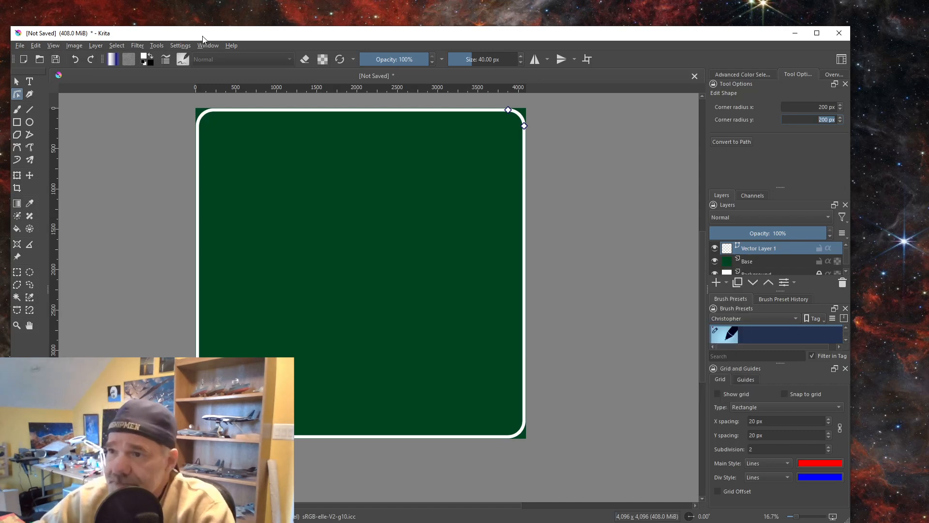
{"action": "left_click", "coordinate": [95, 46]}
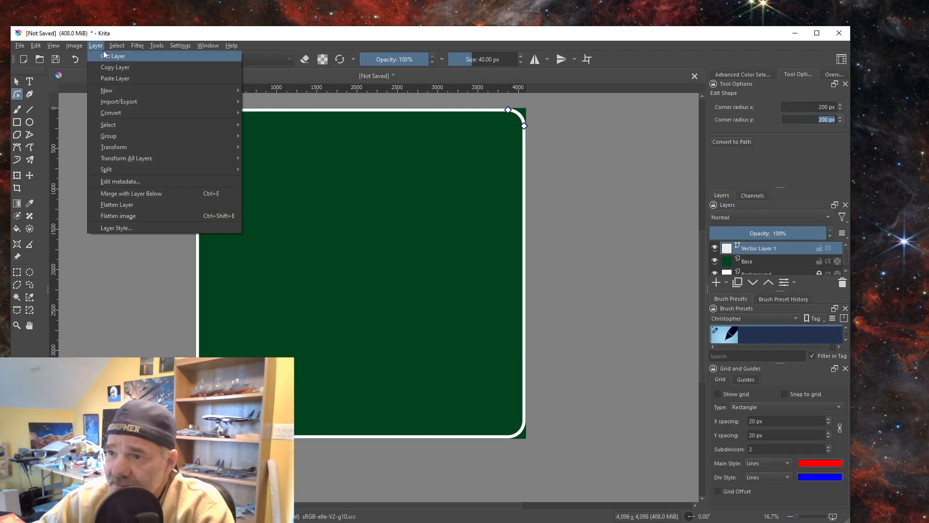
{"action": "left_click", "coordinate": [213, 38]}
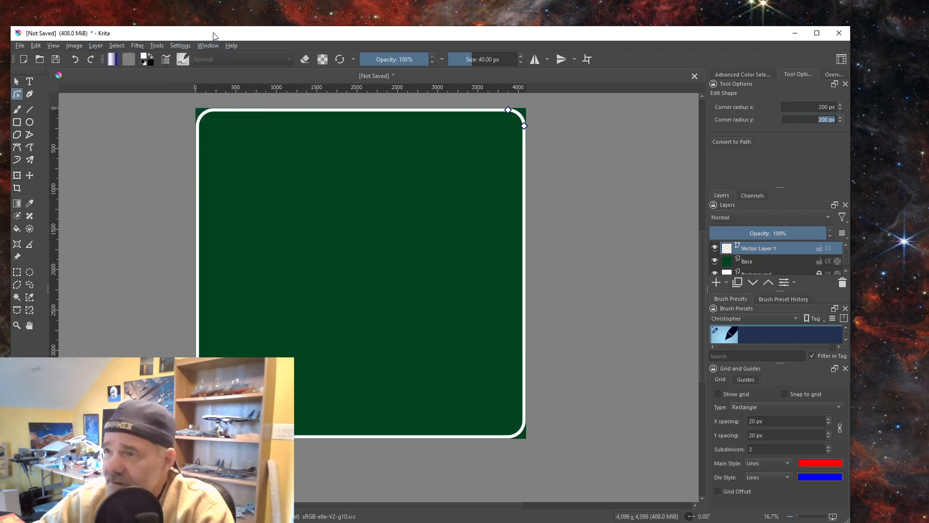
{"action": "double_click", "coordinate": [755, 248]}
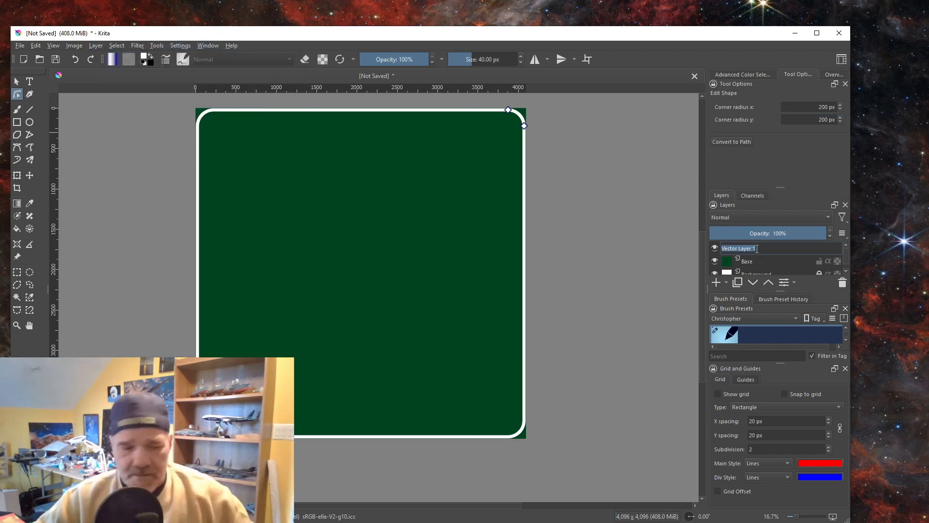
{"action": "type", "text": "WhiteBox"}
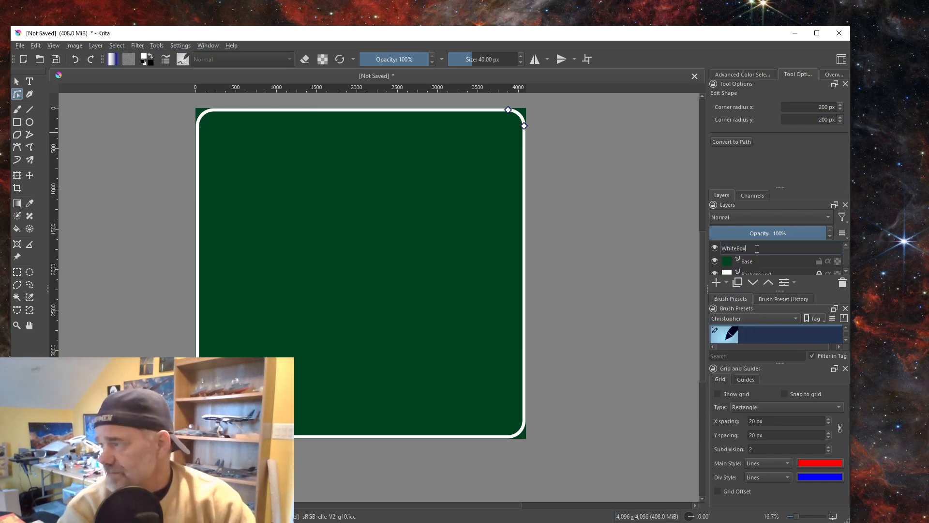
{"action": "key", "text": "Return"}
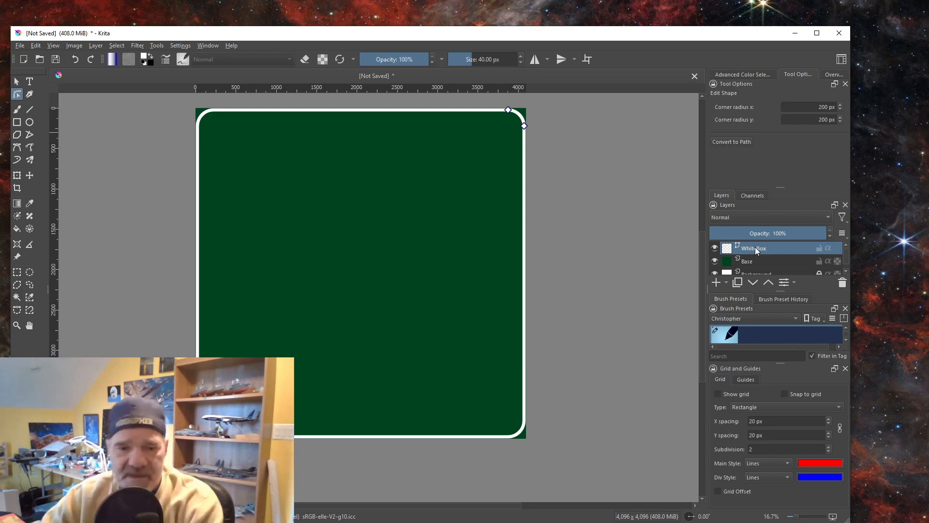
Save the document as Sign2 in the texture folder, using the Krita document (*.kra) format
{"action": "left_click", "coordinate": [19, 46]}
{"action": "left_click", "coordinate": [38, 101]}
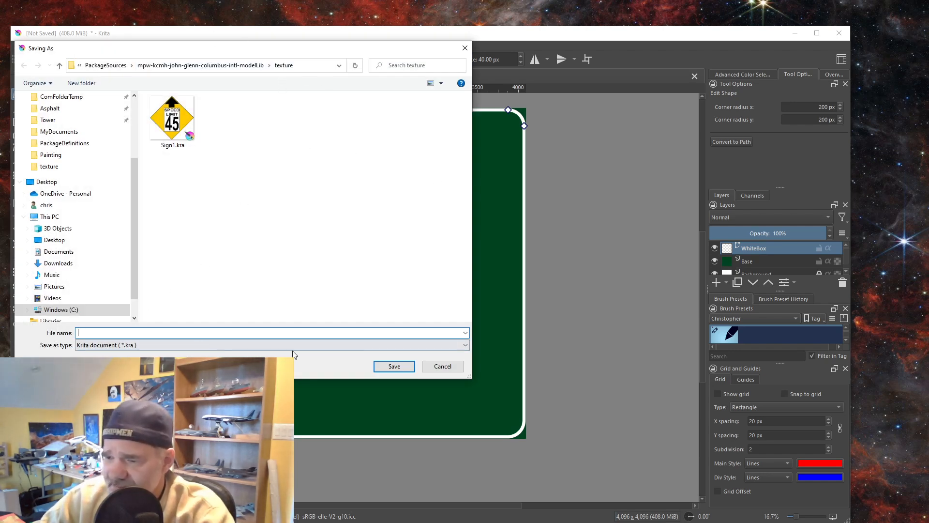
{"action": "left_click", "coordinate": [466, 346]}
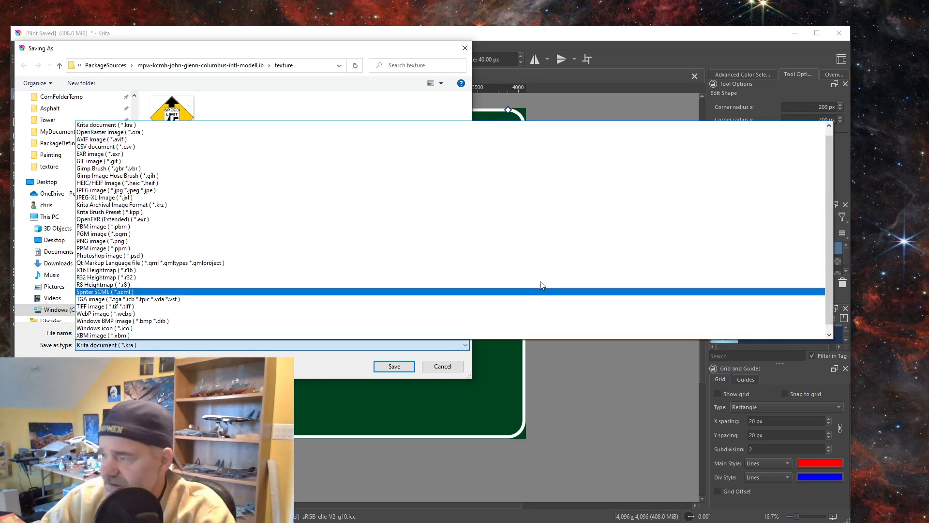
{"action": "left_click", "coordinate": [415, 48]}
{"action": "left_click", "coordinate": [104, 332]}
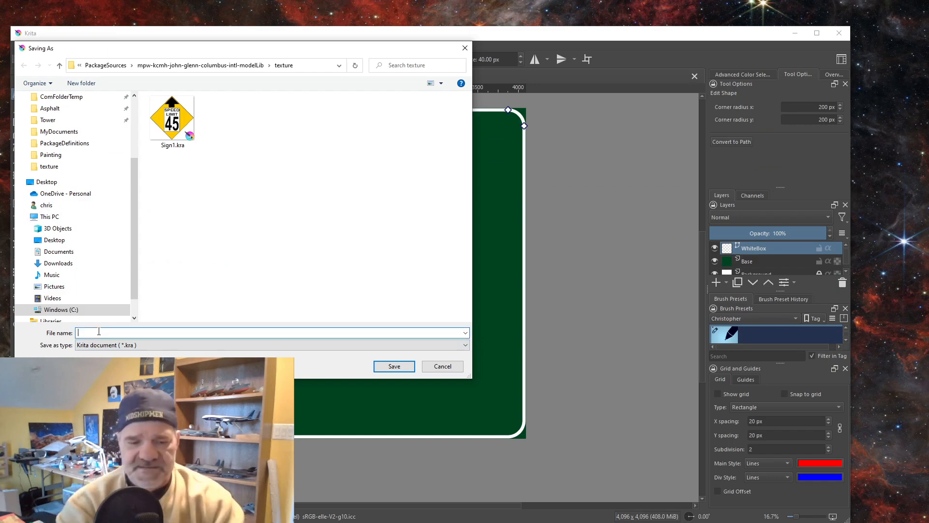
{"action": "type", "text": "Sign"}
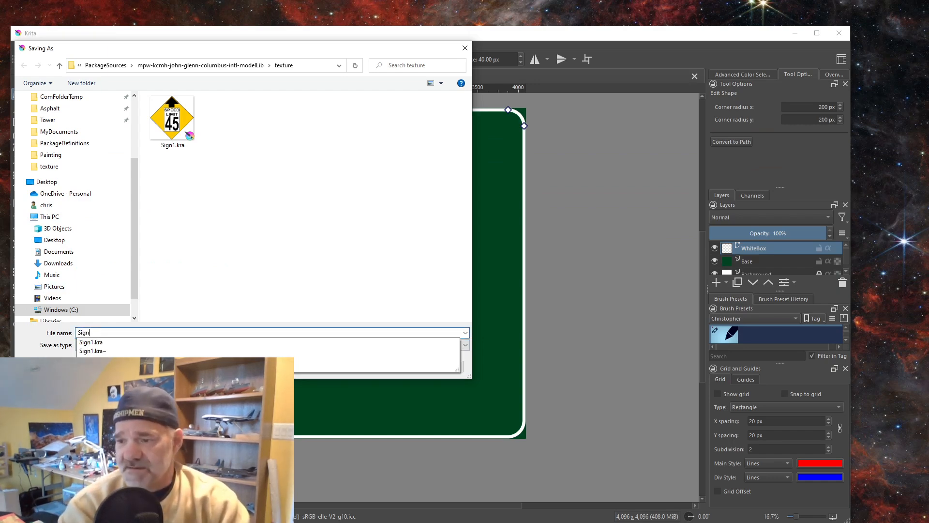
{"action": "type", "text": "2"}
{"action": "key", "text": "Return"}
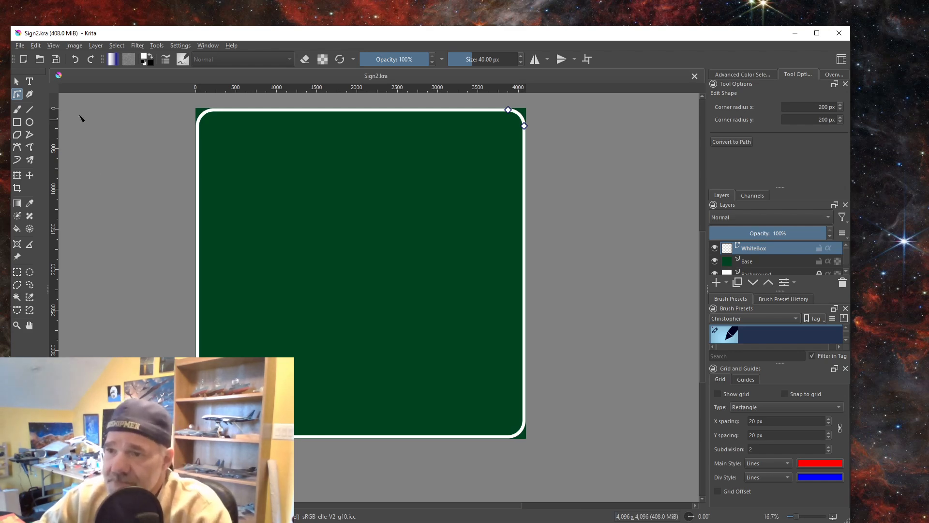
Add a new paint layer above the WhiteBox layer
{"action": "left_click", "coordinate": [96, 46]}
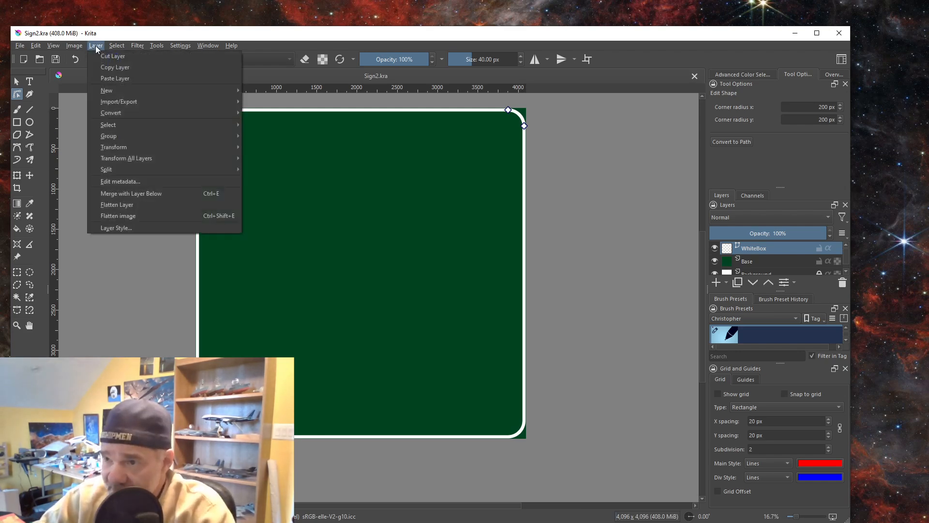
{"action": "mouse_move", "coordinate": [202, 92]}
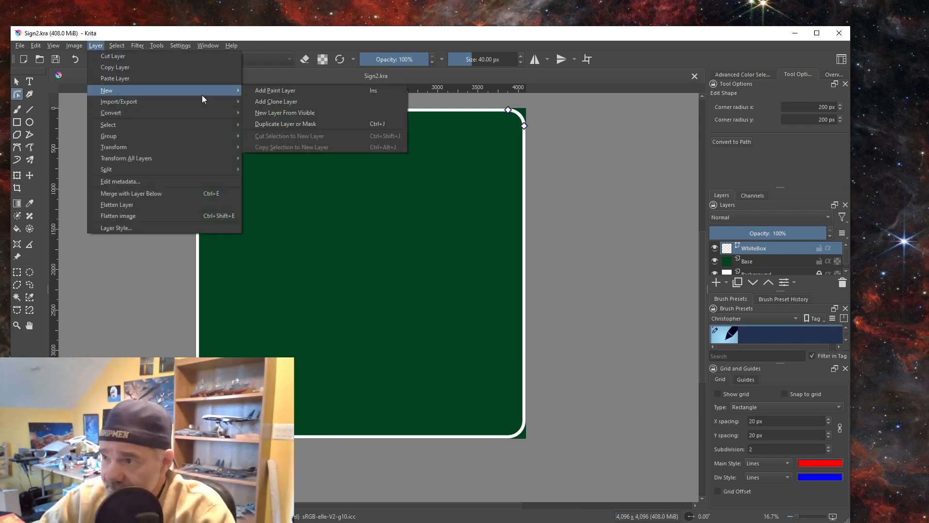
{"action": "left_click", "coordinate": [271, 91]}
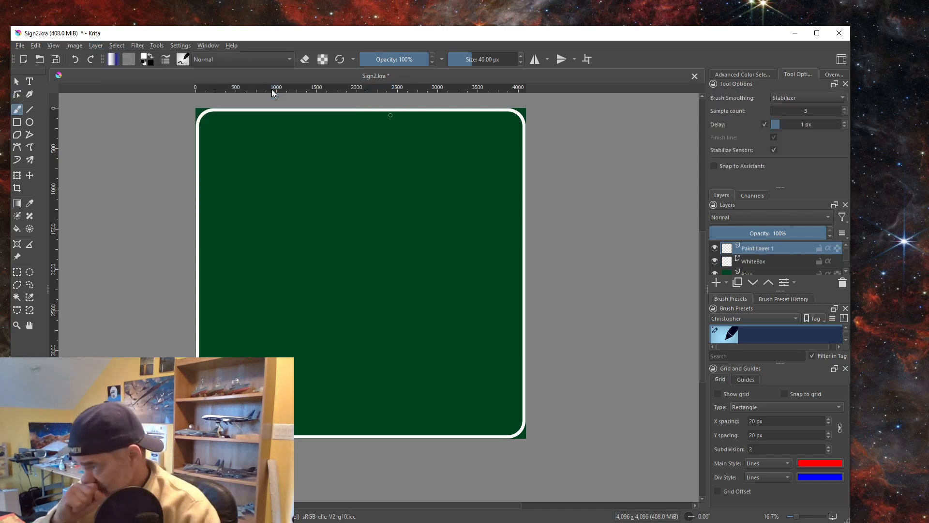
Add the white lettering "Long Term" with "Parking" on a second line, in bold Arial at 72 pt, on the sign's left half
{"action": "left_click", "coordinate": [29, 82]}
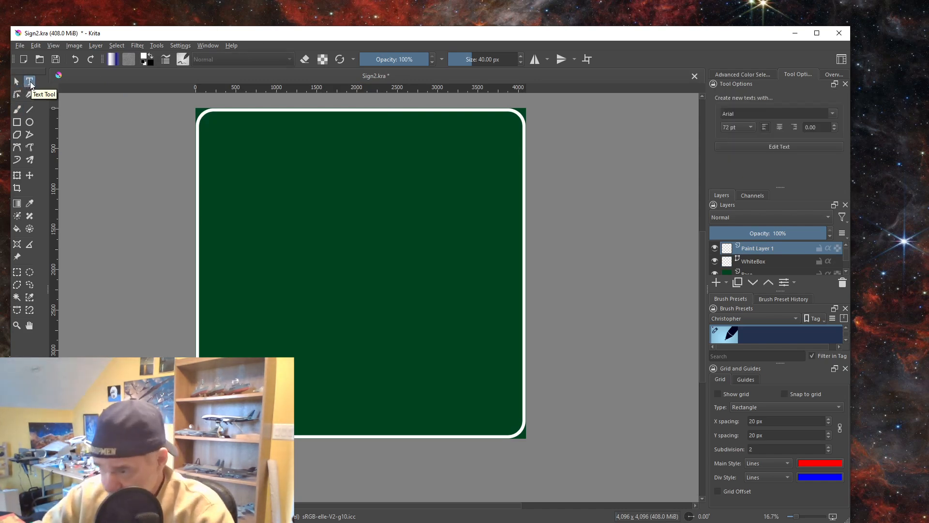
{"action": "left_click_drag", "start_coordinate": [213, 335], "coordinate": [510, 195]}
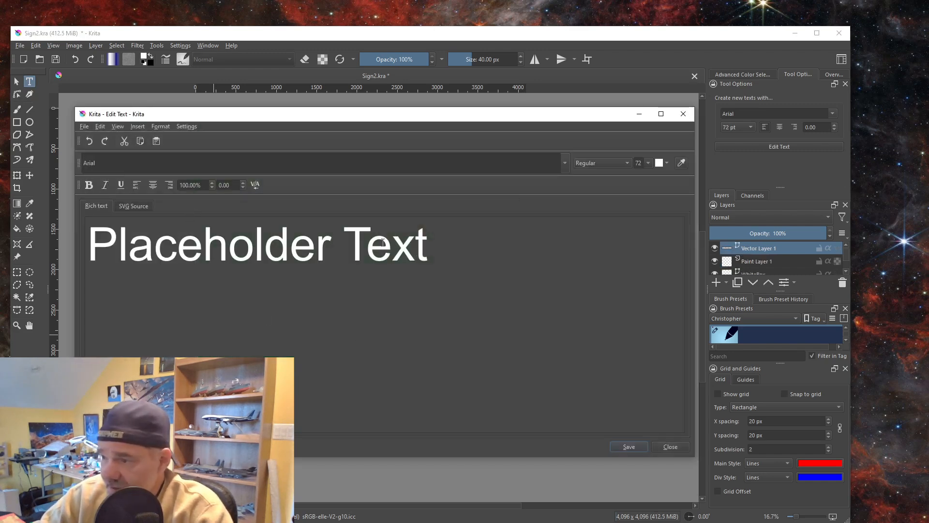
{"action": "left_click", "coordinate": [90, 184]}
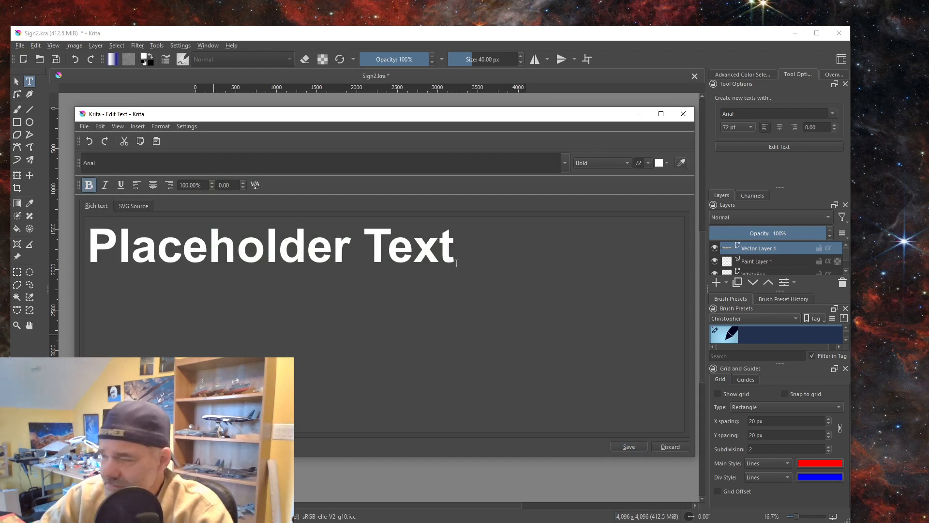
{"action": "left_click_drag", "start_coordinate": [452, 263], "coordinate": [57, 245]}
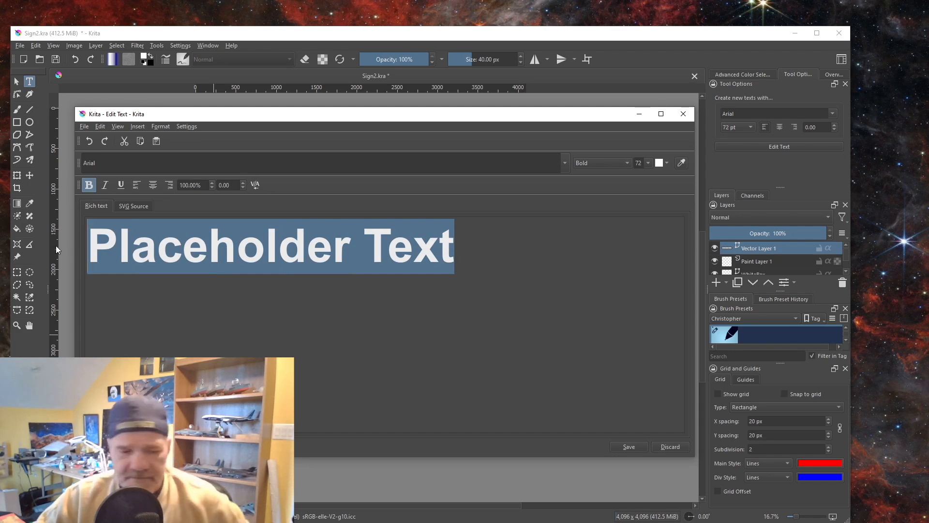
{"action": "type", "text": "Long"}
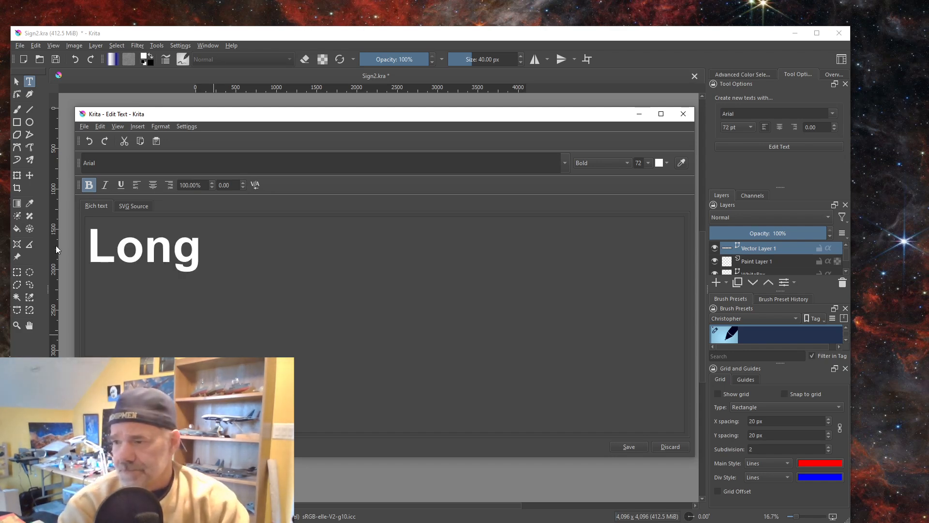
{"action": "type", "text": " Term"}
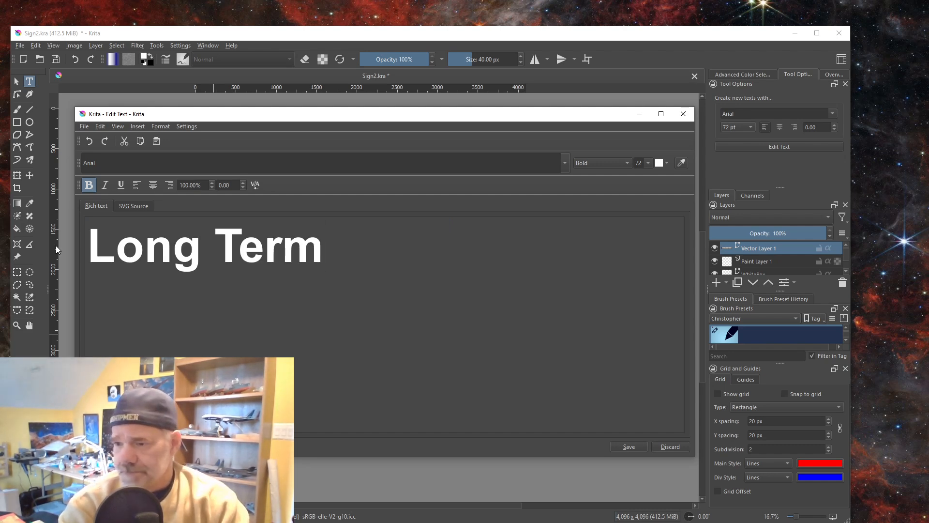
{"action": "key", "text": "Return"}
{"action": "type", "text": "Parking"}
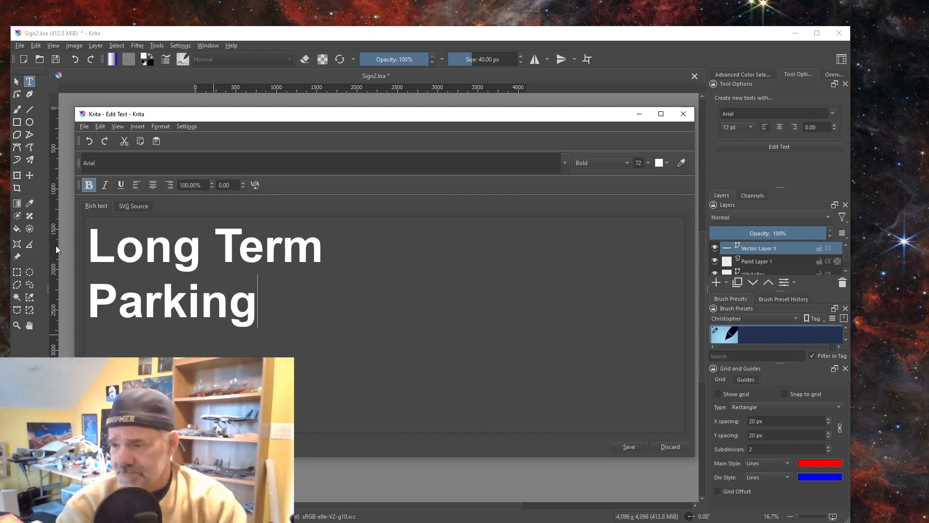
{"action": "left_click", "coordinate": [629, 447]}
{"action": "left_click", "coordinate": [669, 446]}
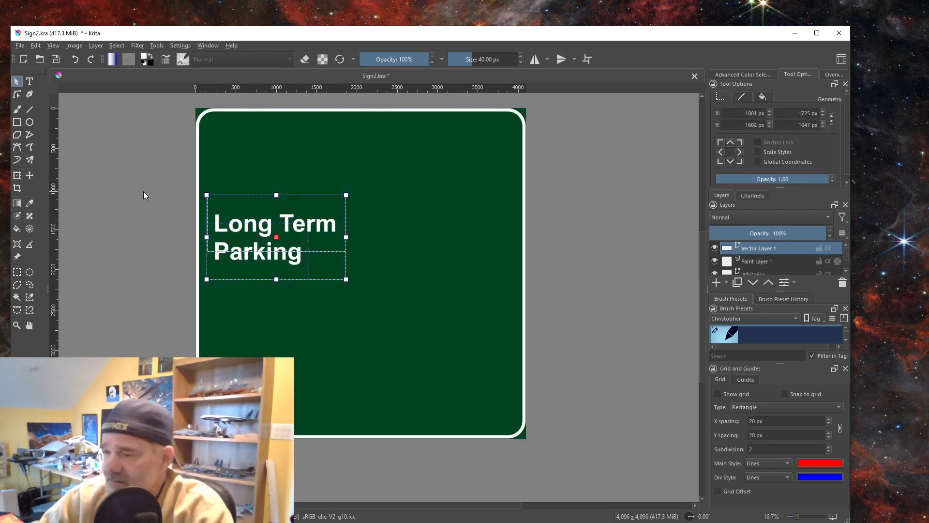
Enlarge the "Long Term Parking" lettering to nearly two thirds of the sign's width and compare it with the GIMP reference photo
{"action": "left_click", "coordinate": [17, 176]}
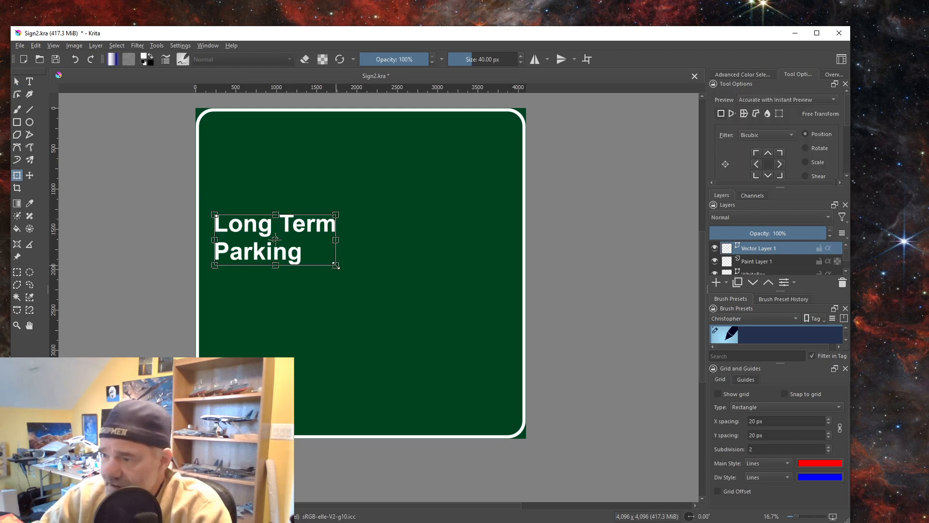
{"action": "left_click_drag", "start_coordinate": [335, 265], "coordinate": [425, 296]}
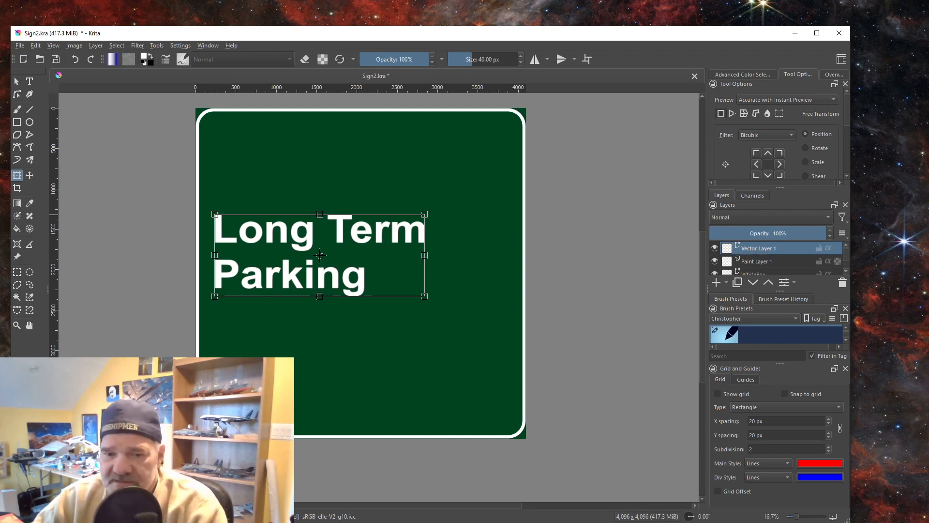
{"action": "key", "text": "alt+Tab"}
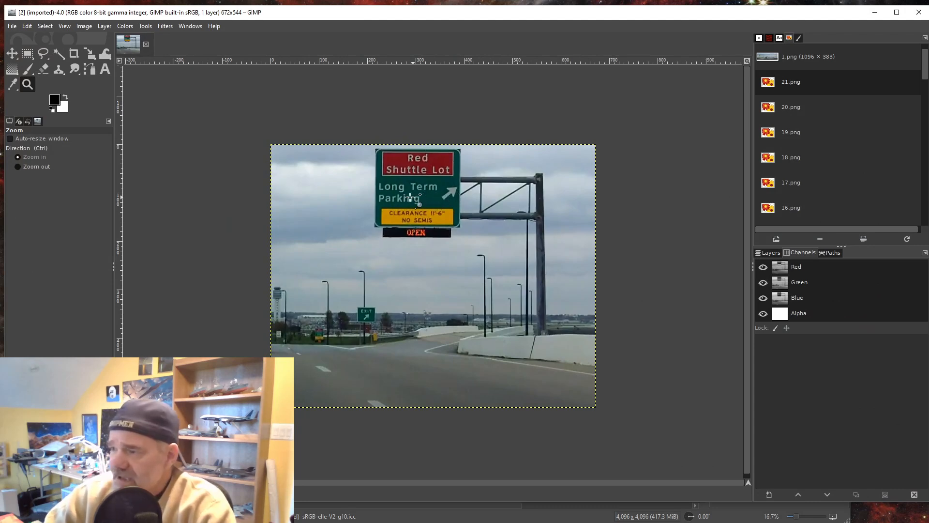
{"action": "left_click", "coordinate": [874, 12]}
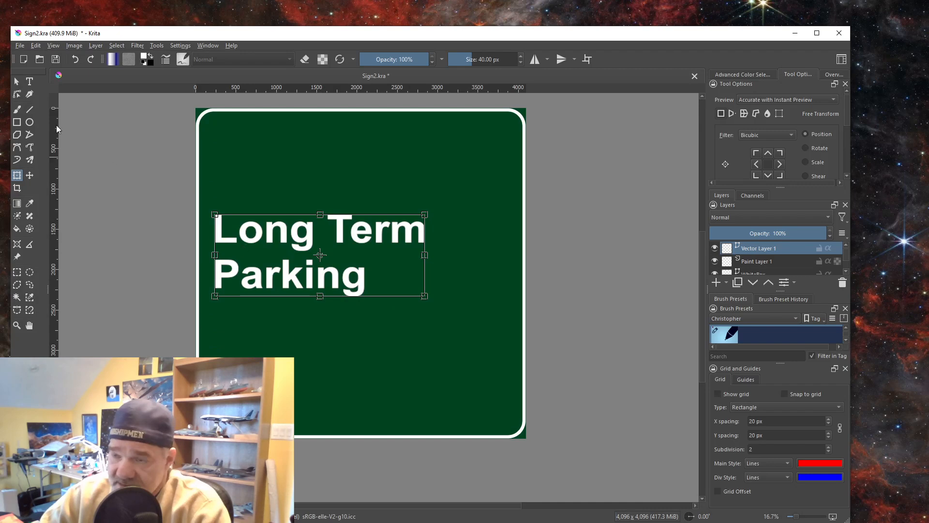
Change the "Long Term Parking" lettering to regular weight and apply the text edit
{"action": "left_click", "coordinate": [30, 82]}
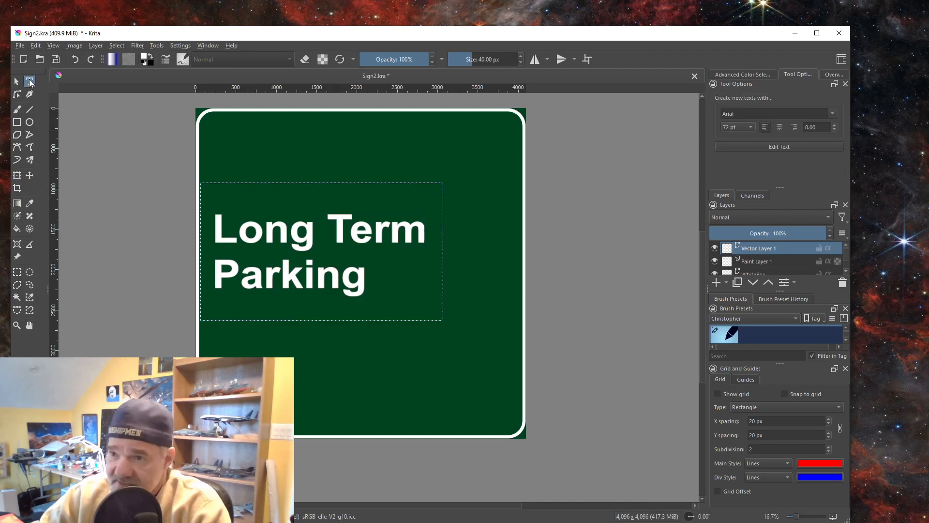
{"action": "double_click", "coordinate": [261, 274]}
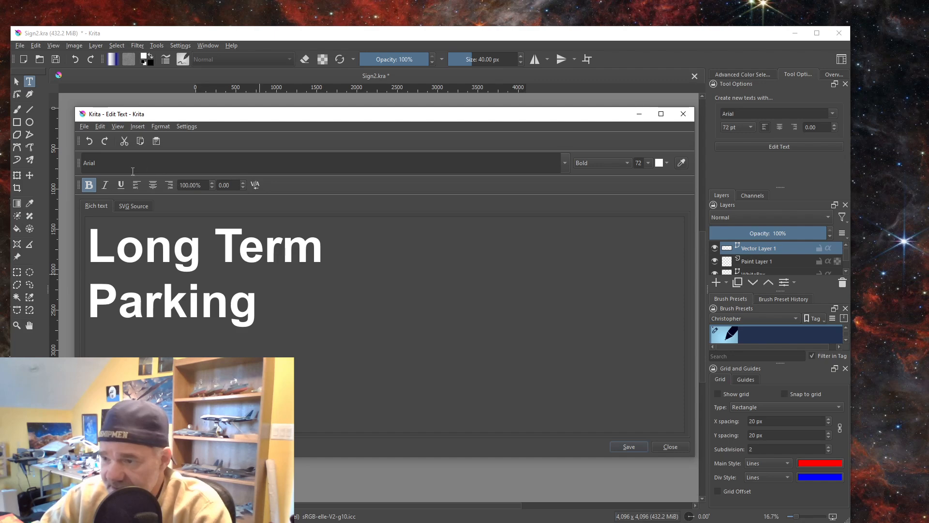
{"action": "left_click", "coordinate": [89, 185]}
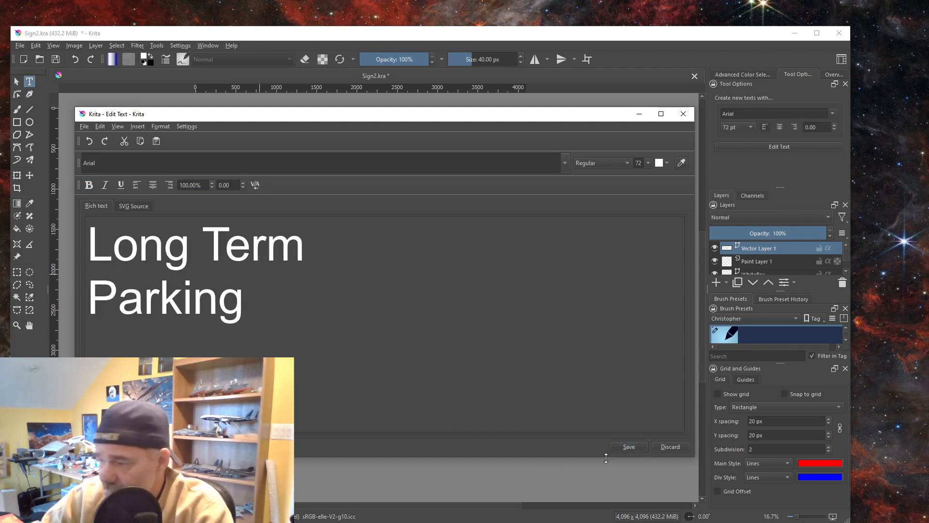
{"action": "left_click", "coordinate": [627, 446]}
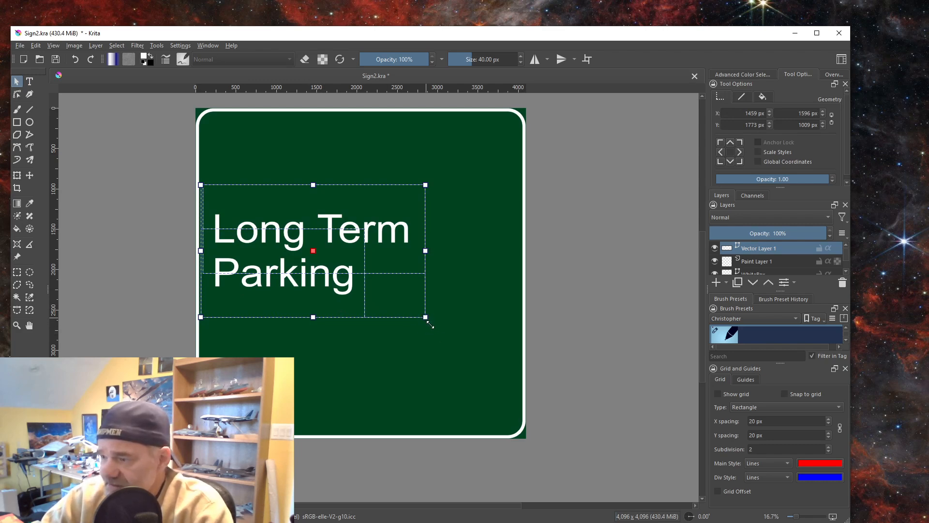
Scale the regular-weight lettering up to about two thirds of the sign's width and save the document
{"action": "left_click", "coordinate": [17, 175]}
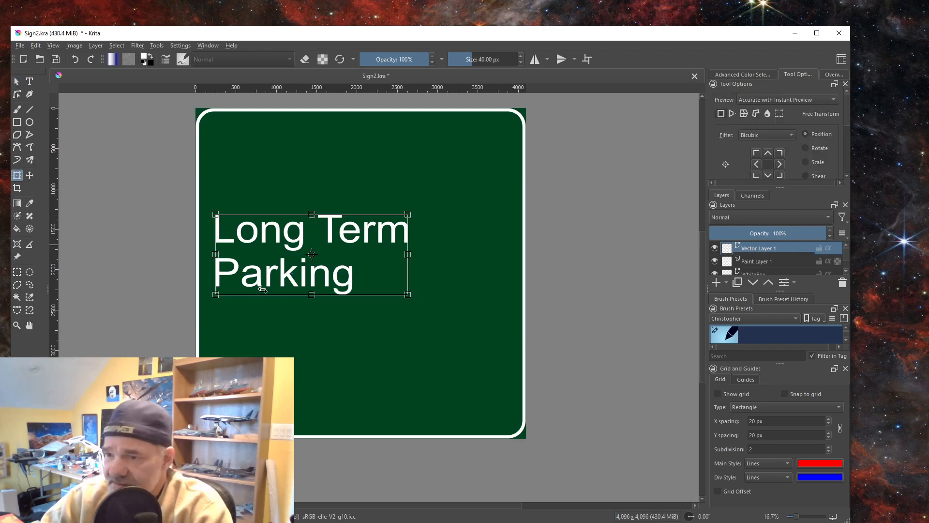
{"action": "left_click_drag", "start_coordinate": [408, 294], "coordinate": [435, 308]}
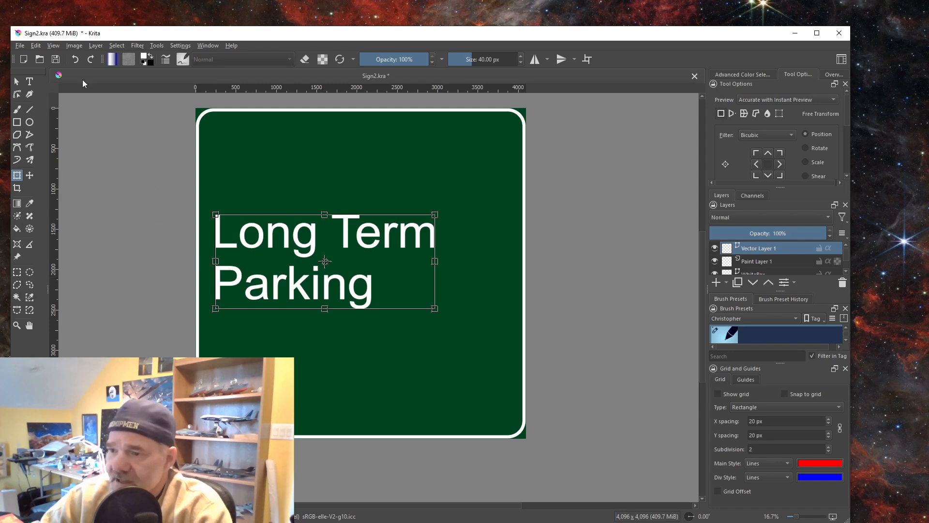
{"action": "left_click", "coordinate": [24, 46]}
{"action": "left_click", "coordinate": [37, 94]}
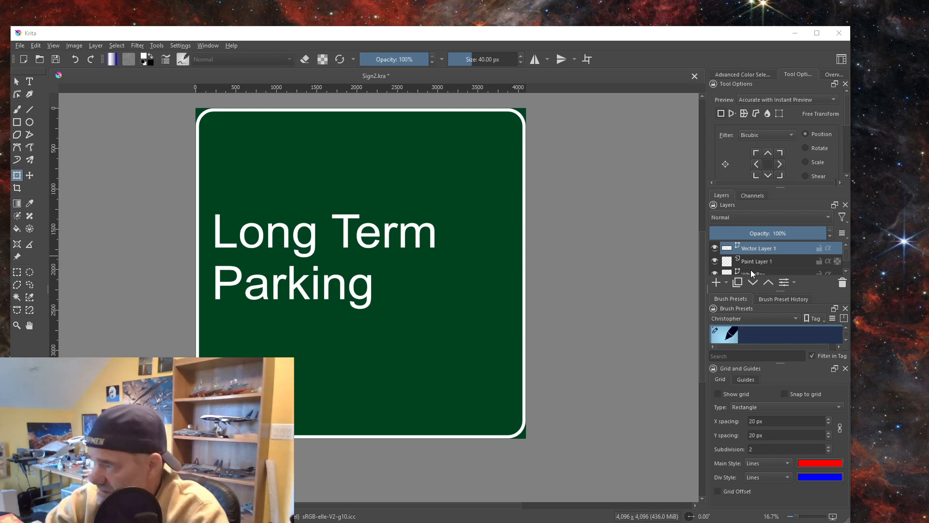
Remove the unused Paint Layer 1 between the lettering layer and the WhiteBox layer
{"action": "scroll", "coordinate": [750, 270], "scroll_direction": "down", "scroll_amount": 1}
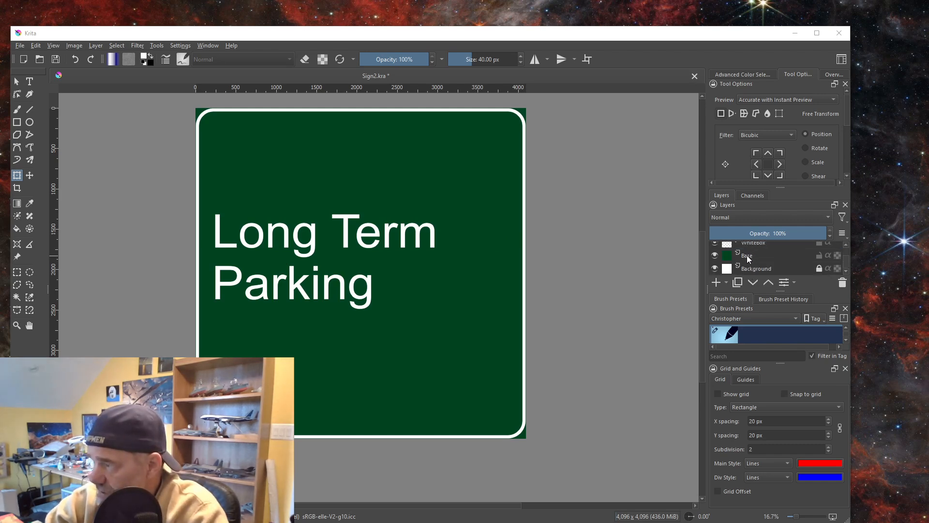
{"action": "scroll", "coordinate": [744, 250], "scroll_direction": "up", "scroll_amount": 1}
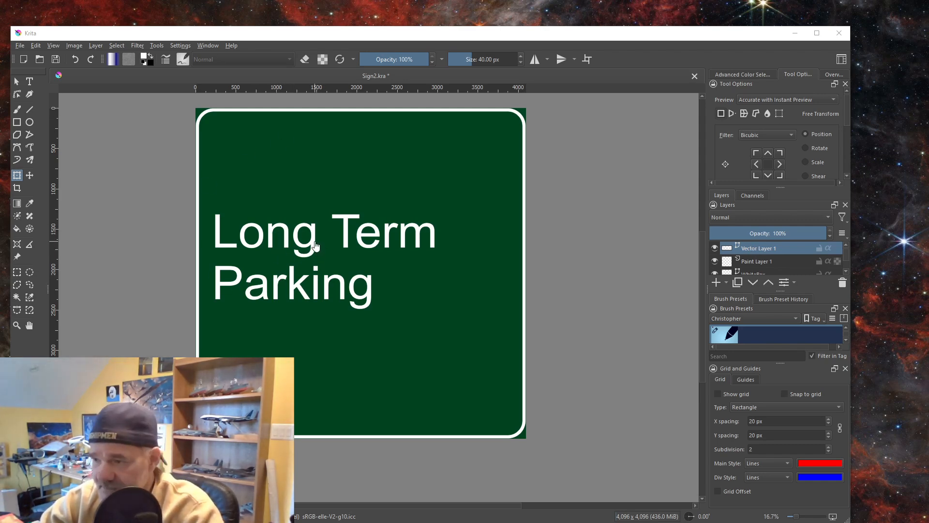
{"action": "left_click", "coordinate": [754, 262]}
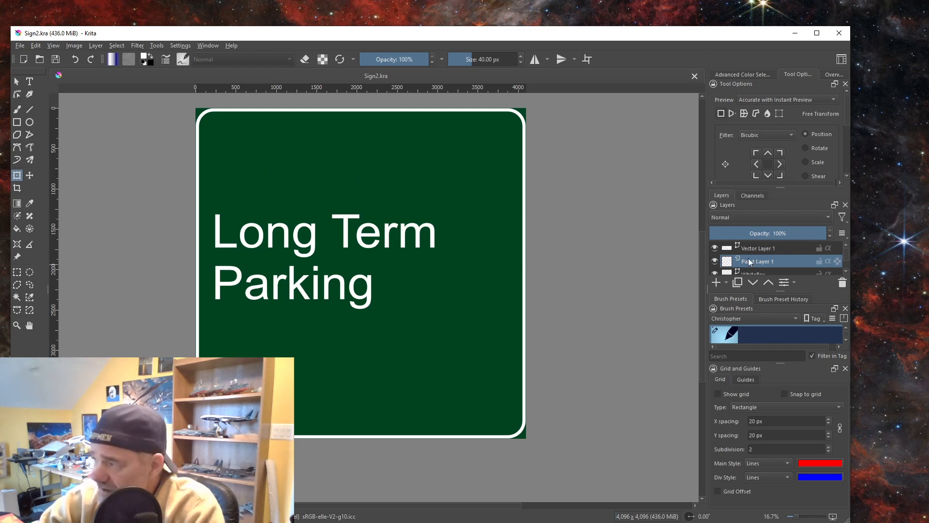
{"action": "mouse_move", "coordinate": [752, 265]}
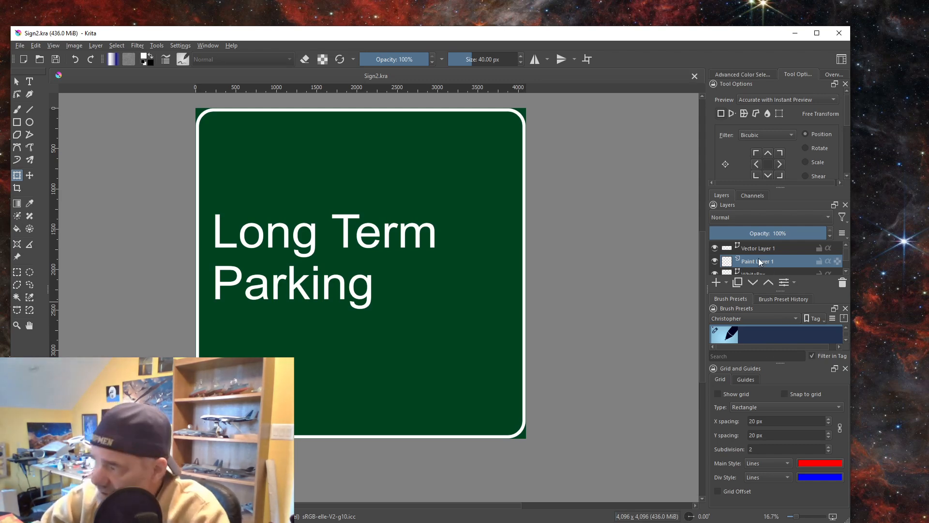
{"action": "right_click", "coordinate": [754, 263]}
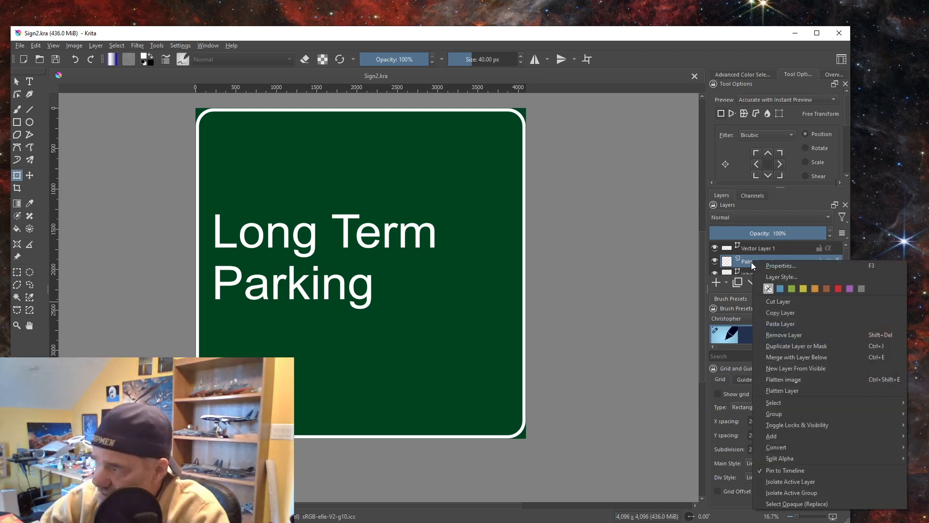
{"action": "left_click", "coordinate": [784, 334]}
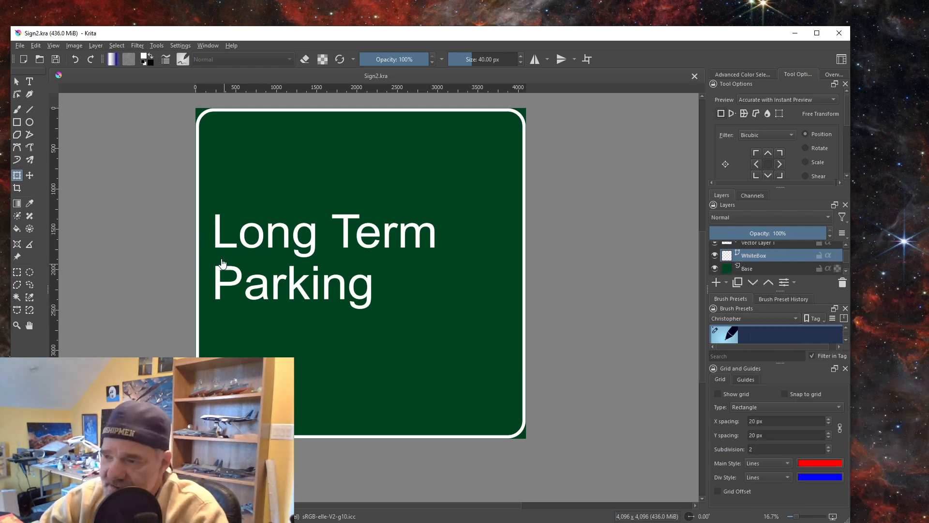
Make the lettering's vector layer active and display a rectangular grid with 100 px spacing and snapping to the grid enabled
{"action": "left_click", "coordinate": [29, 82]}
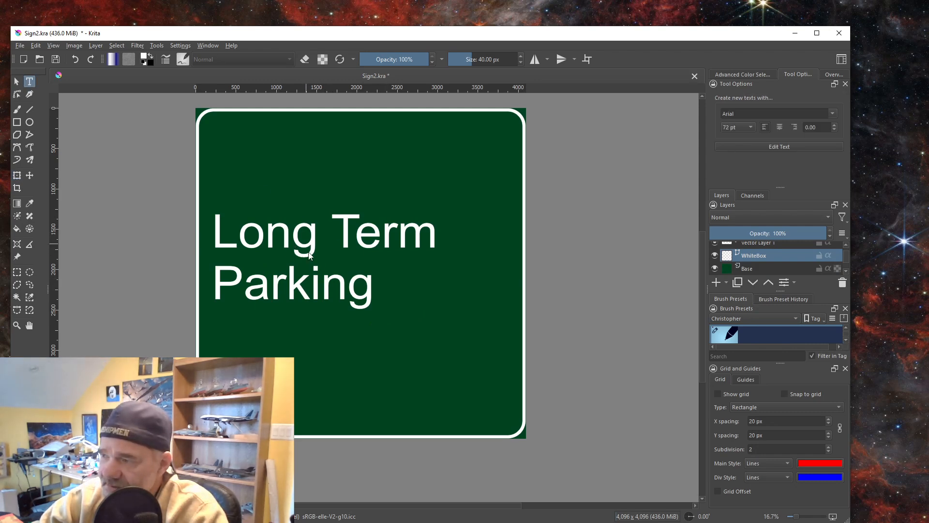
{"action": "left_click", "coordinate": [745, 243]}
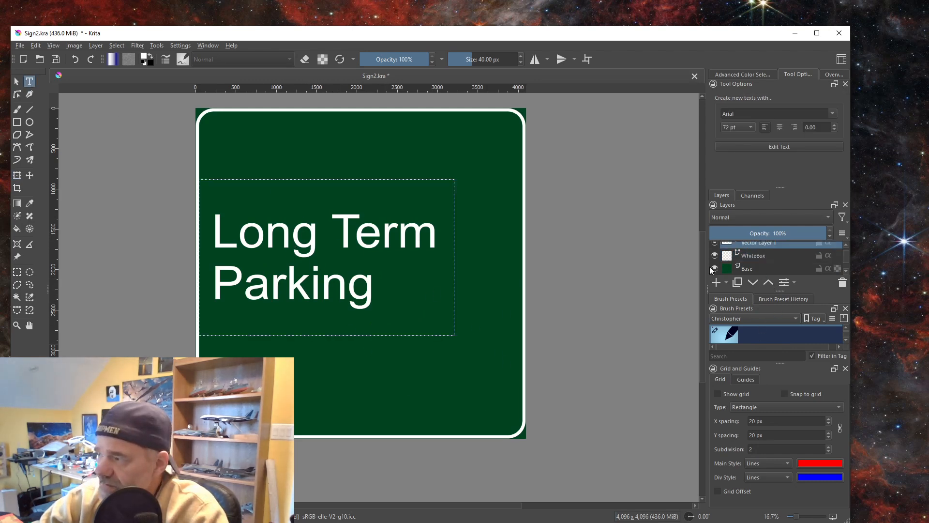
{"action": "left_click", "coordinate": [320, 262]}
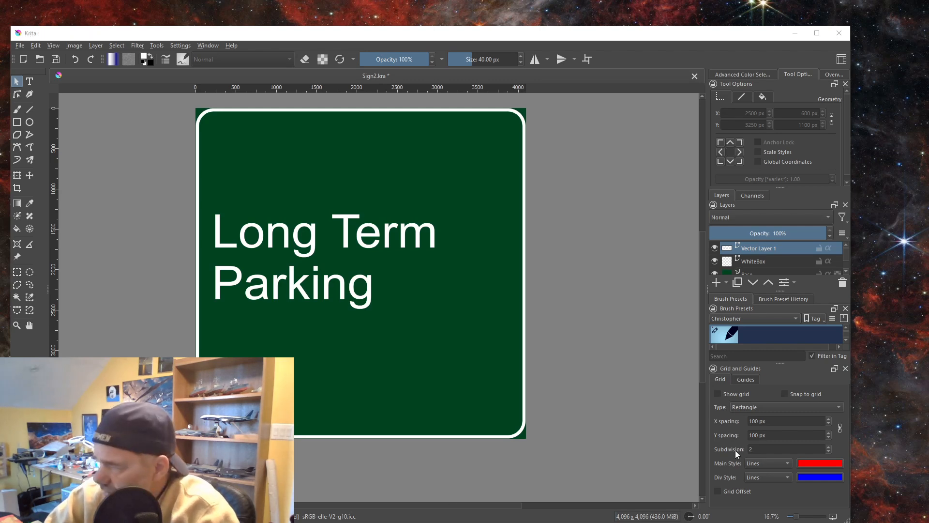
{"action": "left_click", "coordinate": [718, 394]}
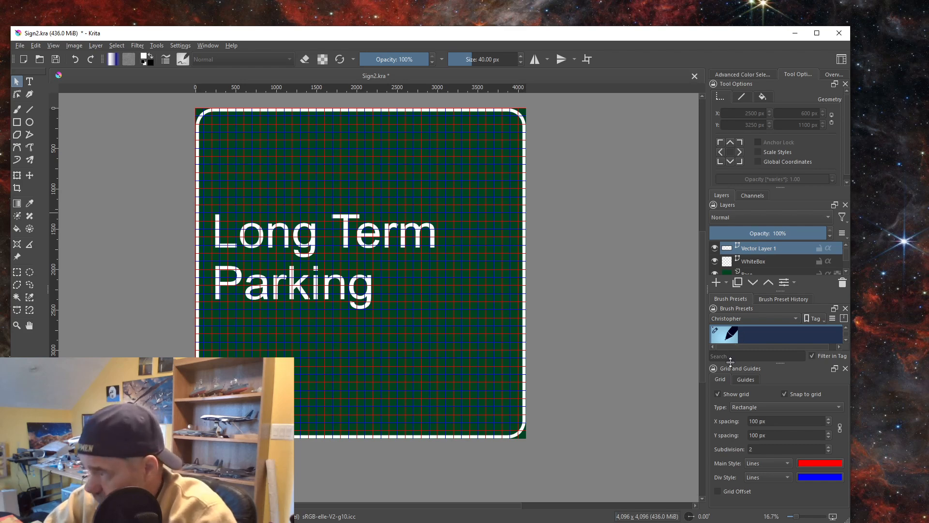
Add a vector layer above the lettering and draw a white upward arrow polygon about 600 px wide and 700 px tall near the sign's lower edge
{"action": "left_click", "coordinate": [727, 283]}
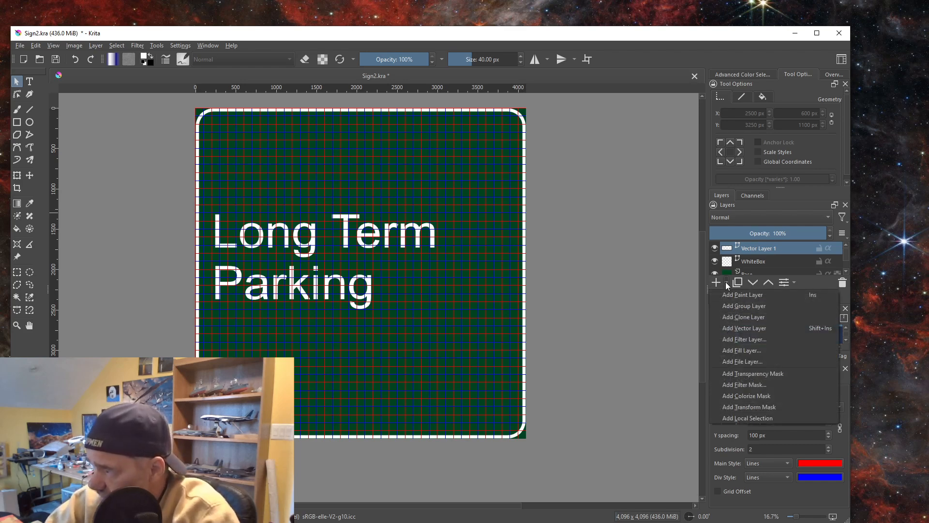
{"action": "left_click", "coordinate": [744, 328]}
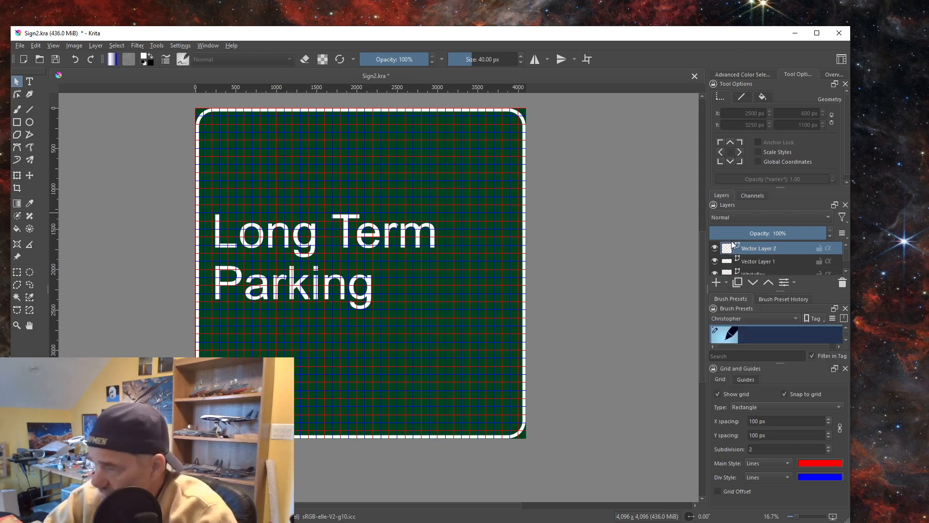
{"action": "left_click", "coordinate": [17, 137]}
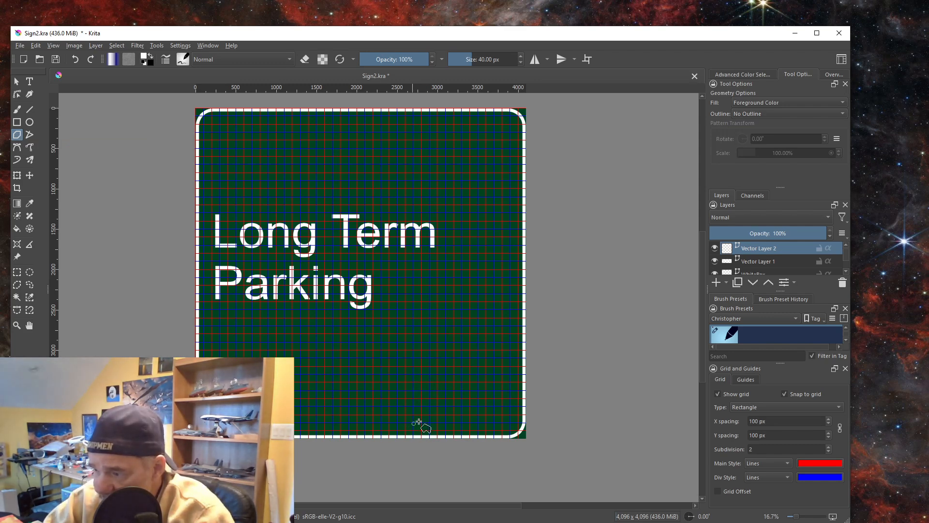
{"action": "left_click", "coordinate": [422, 415]}
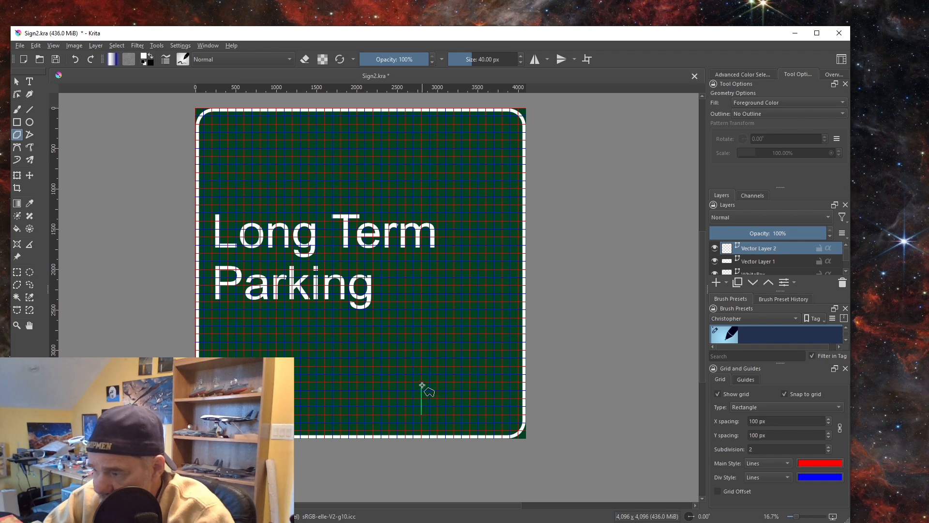
{"action": "left_click", "coordinate": [421, 383]}
{"action": "left_click", "coordinate": [405, 382]}
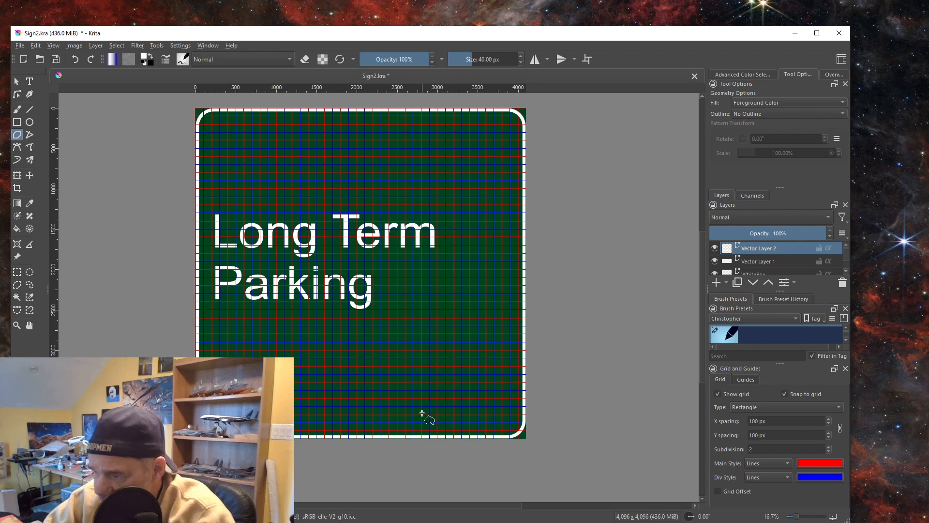
{"action": "double_click", "coordinate": [422, 413]}
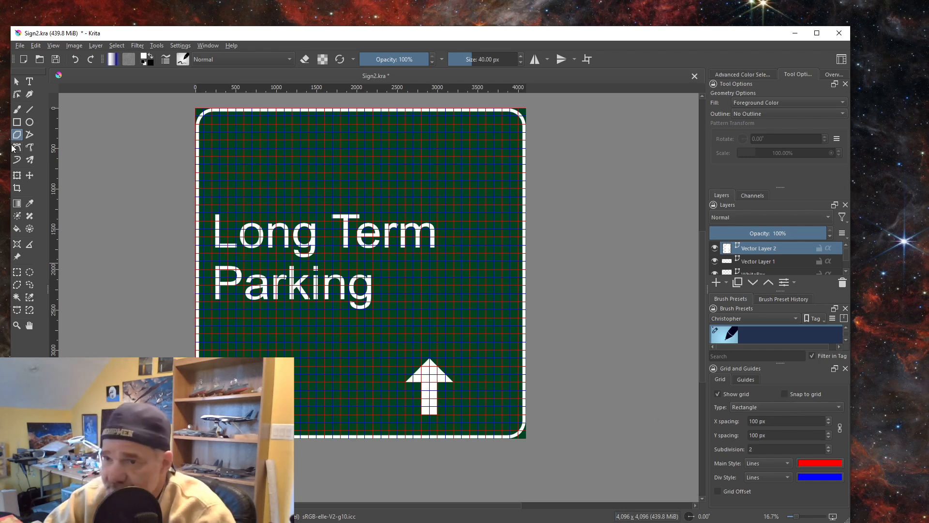
Move the white arrow up beside the lettering, check the reference photo, and stretch the arrow to about 1154 px tall
{"action": "left_click", "coordinate": [16, 82]}
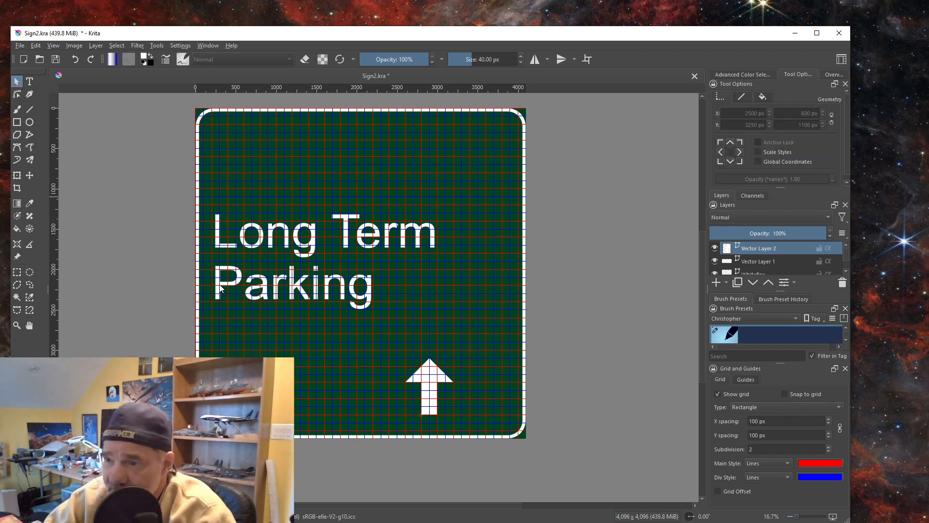
{"action": "left_click", "coordinate": [432, 388]}
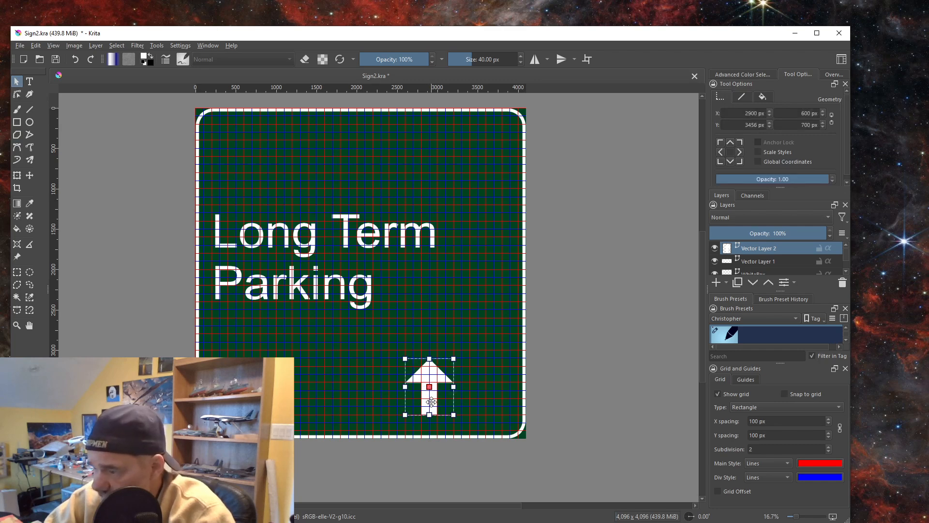
{"action": "left_click_drag", "start_coordinate": [432, 402], "coordinate": [442, 323]}
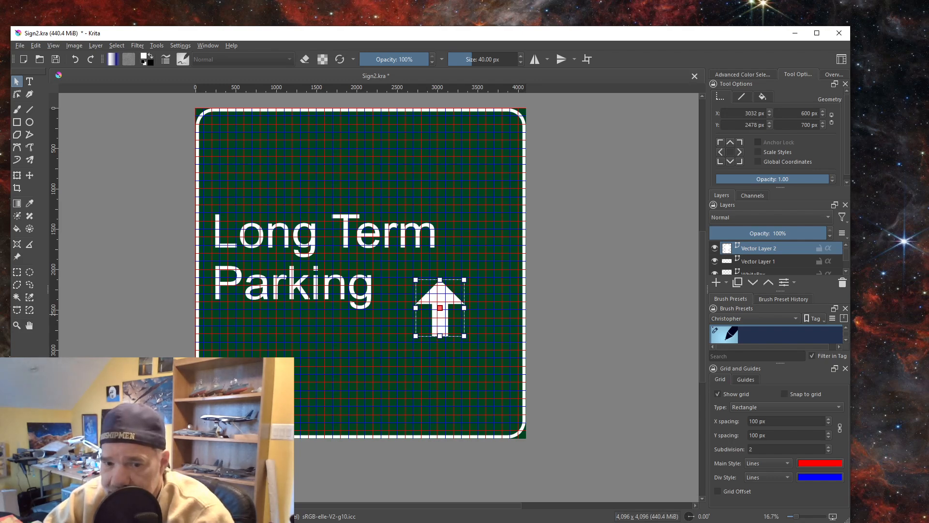
{"action": "key", "text": "alt+Tab"}
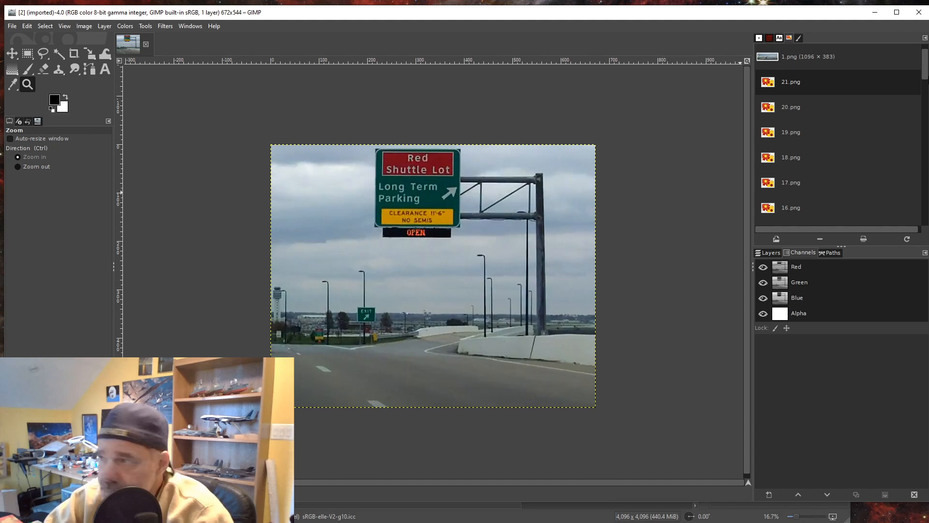
{"action": "left_click", "coordinate": [875, 12]}
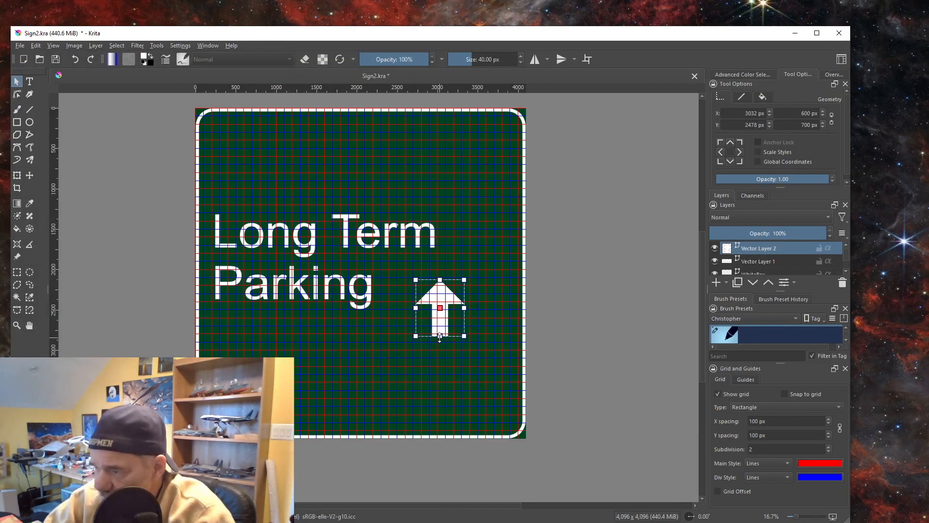
{"action": "left_click_drag", "start_coordinate": [439, 337], "coordinate": [440, 366]}
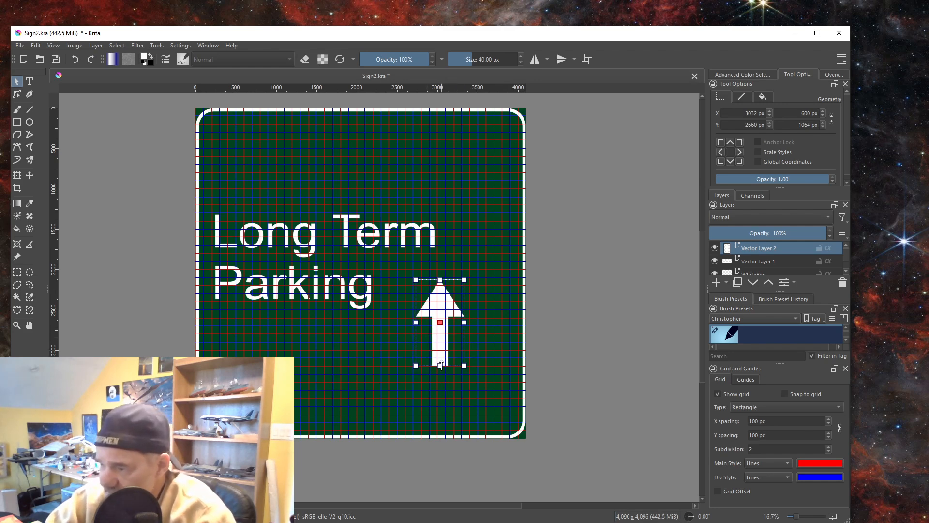
{"action": "left_click_drag", "start_coordinate": [440, 366], "coordinate": [439, 373]}
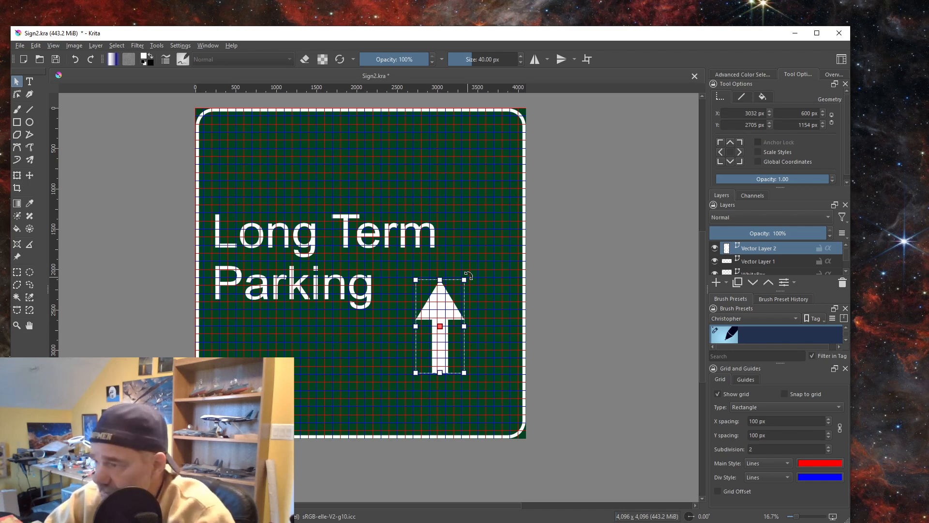
Rotate the arrow clockwise to point diagonally up and right, and place it beside the lettering at about X 3392, Y 1913 px
{"action": "left_click_drag", "start_coordinate": [468, 275], "coordinate": [510, 316]}
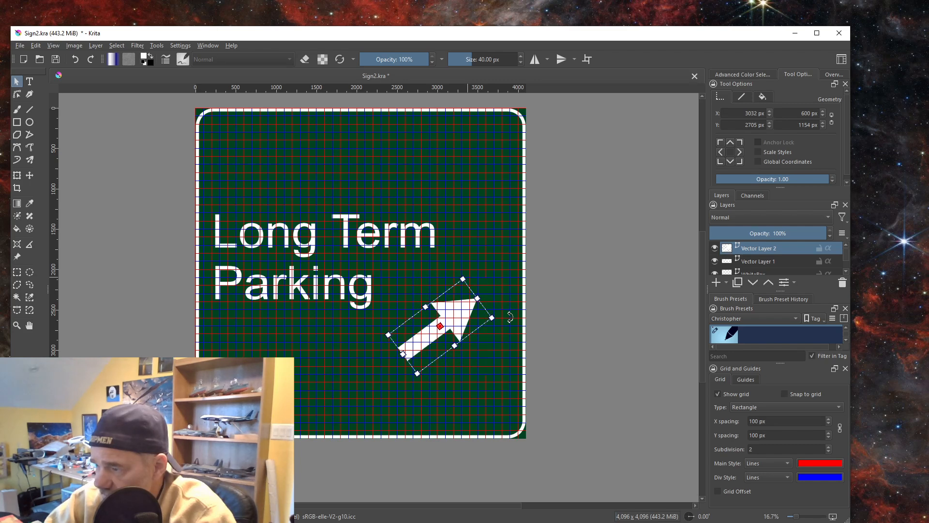
{"action": "left_click_drag", "start_coordinate": [447, 334], "coordinate": [470, 282]}
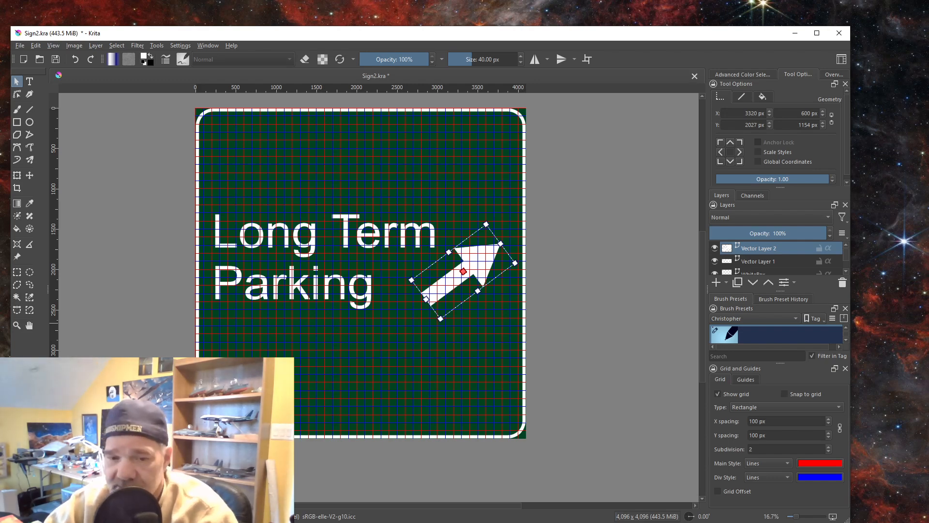
{"action": "key", "text": "alt+Tab"}
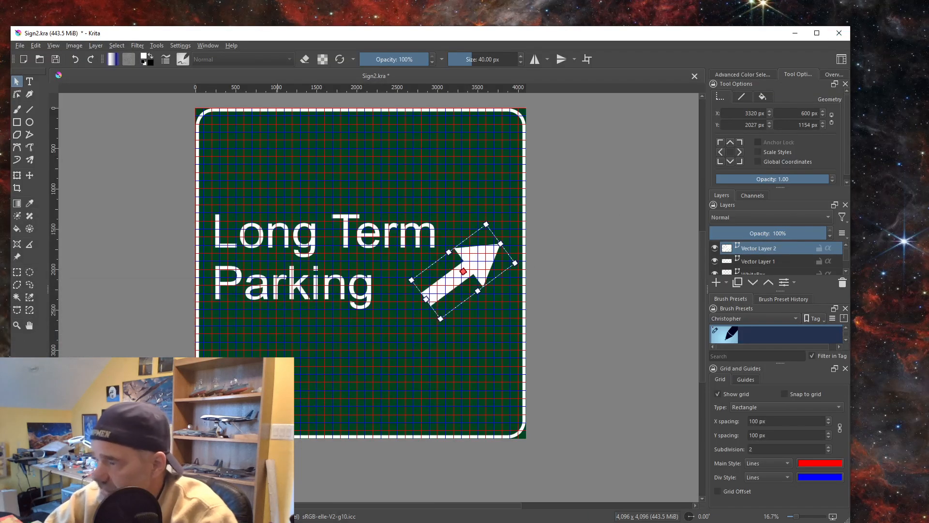
{"action": "left_click_drag", "start_coordinate": [476, 275], "coordinate": [482, 266]}
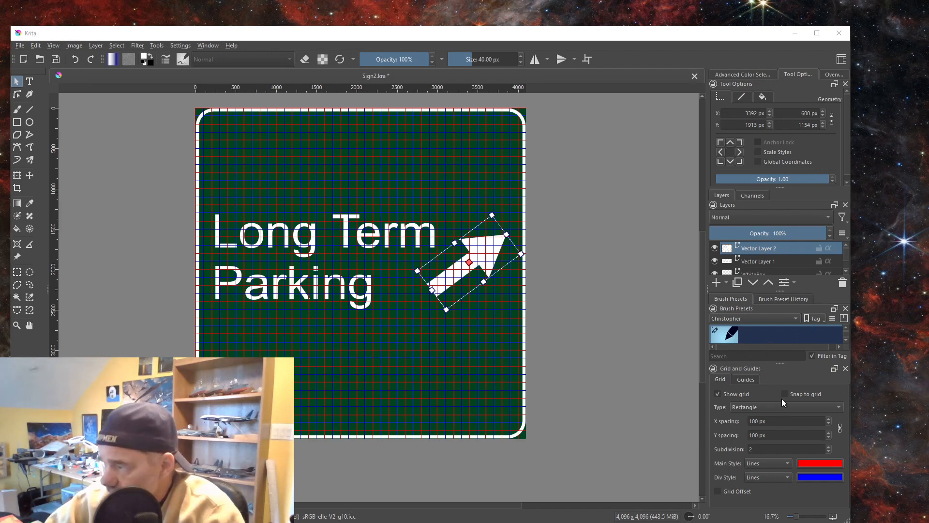
Hide the grid, check the reference photo, and add a paint layer above the arrow's vector layer
{"action": "left_click", "coordinate": [718, 394]}
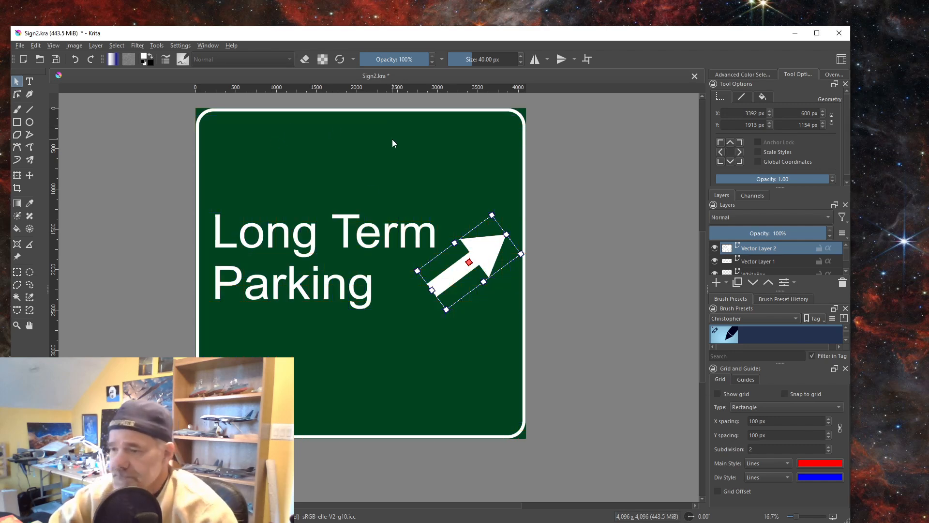
{"action": "key", "text": "alt+Tab"}
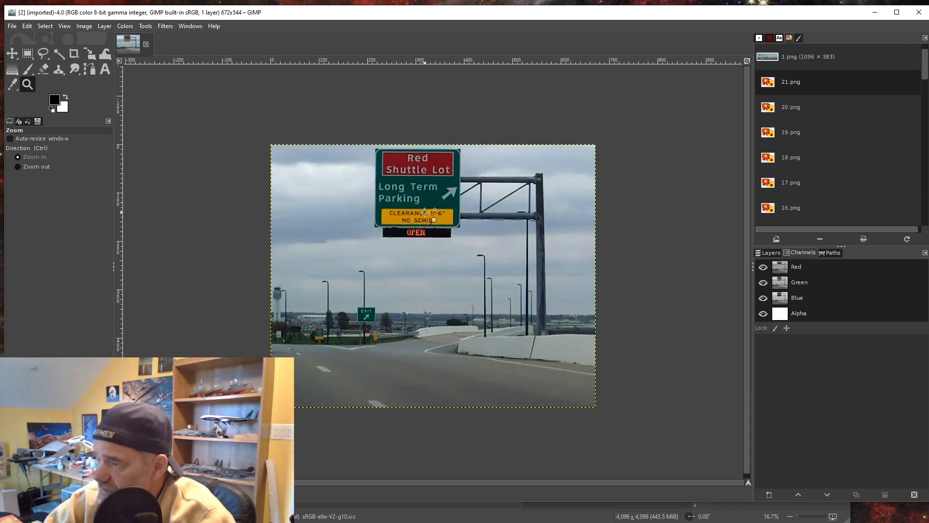
{"action": "left_click", "coordinate": [876, 13]}
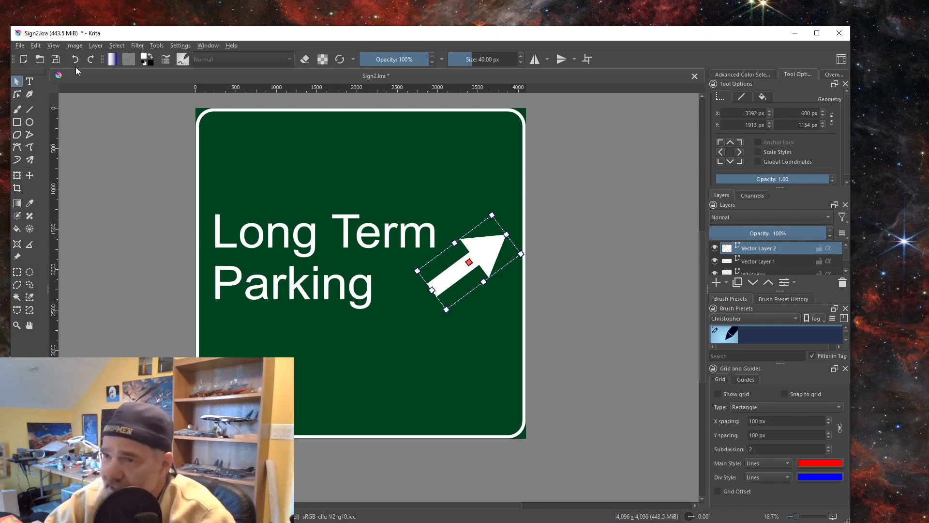
{"action": "left_click", "coordinate": [96, 46]}
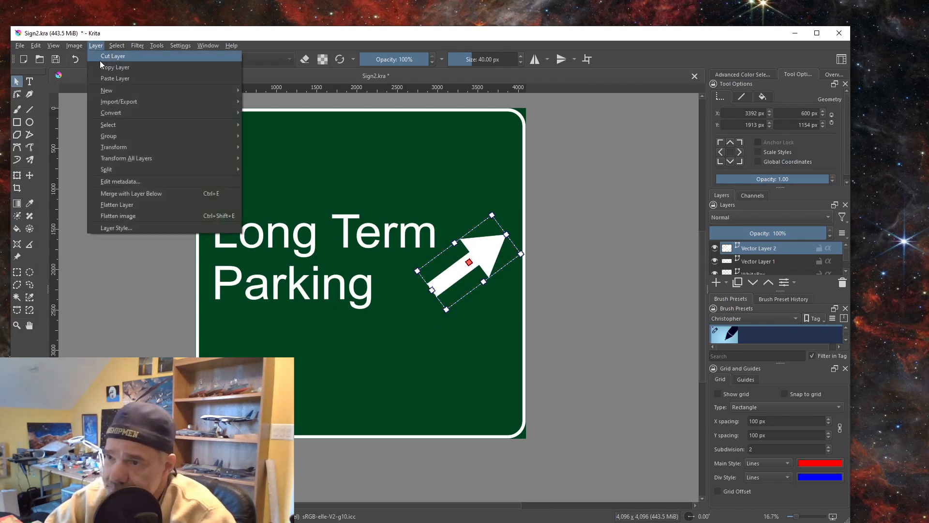
{"action": "mouse_move", "coordinate": [109, 92]}
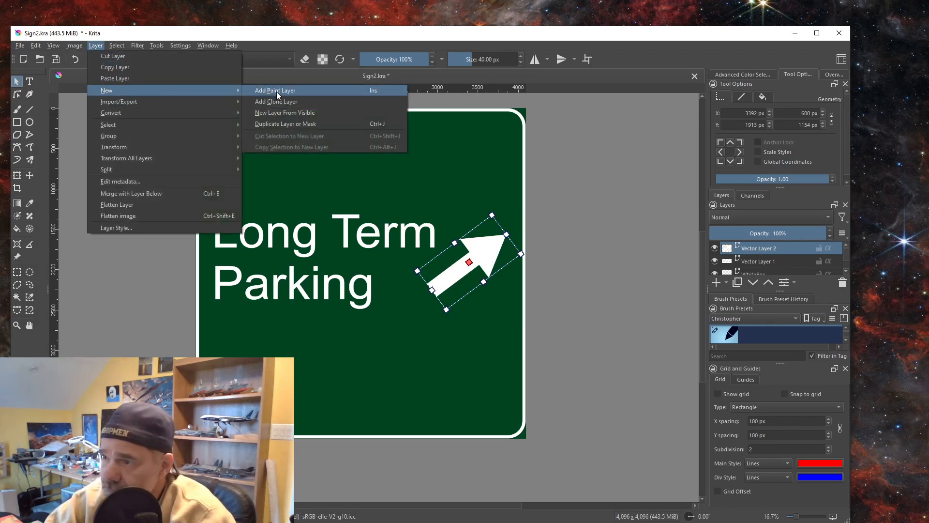
{"action": "left_click", "coordinate": [278, 91]}
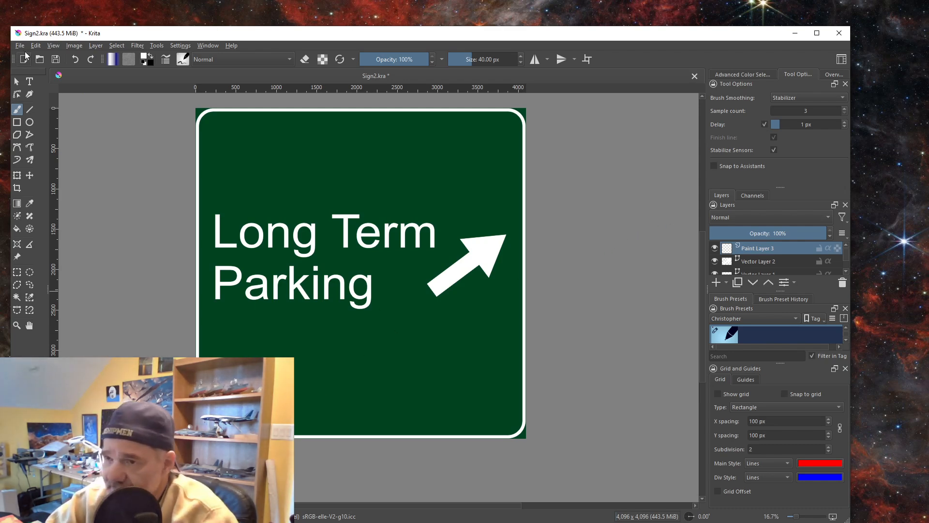
Set the foreground color to Tangerine (#ffb100) and the Rectangle tool to foreground color fill with no outline
{"action": "left_click", "coordinate": [144, 58]}
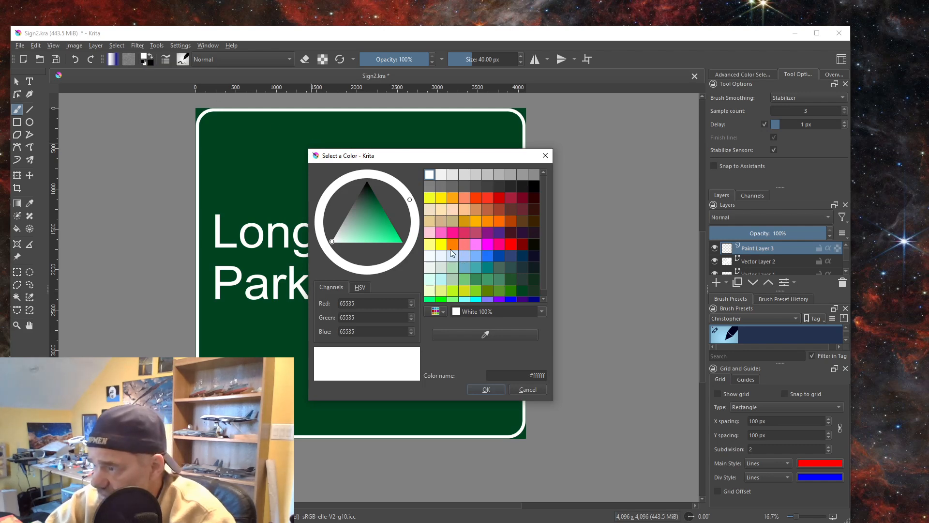
{"action": "left_click", "coordinate": [477, 223]}
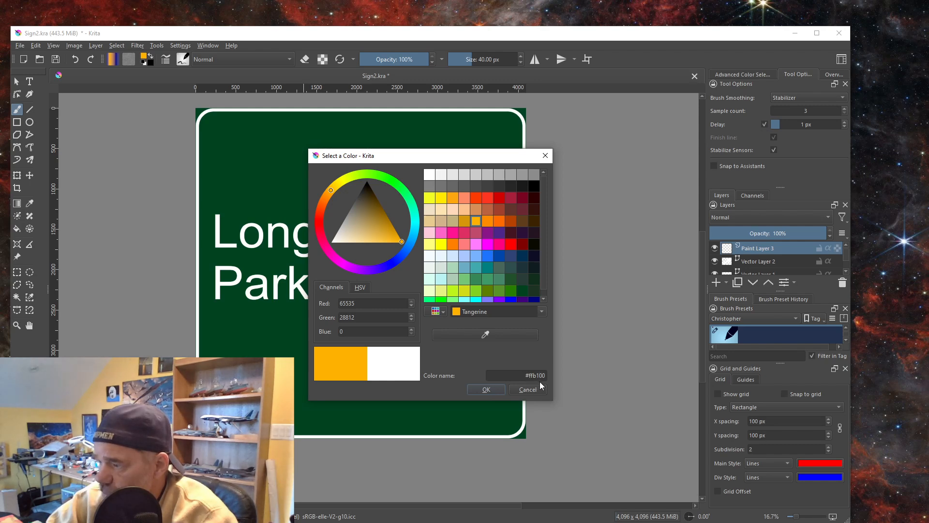
{"action": "left_click", "coordinate": [488, 390]}
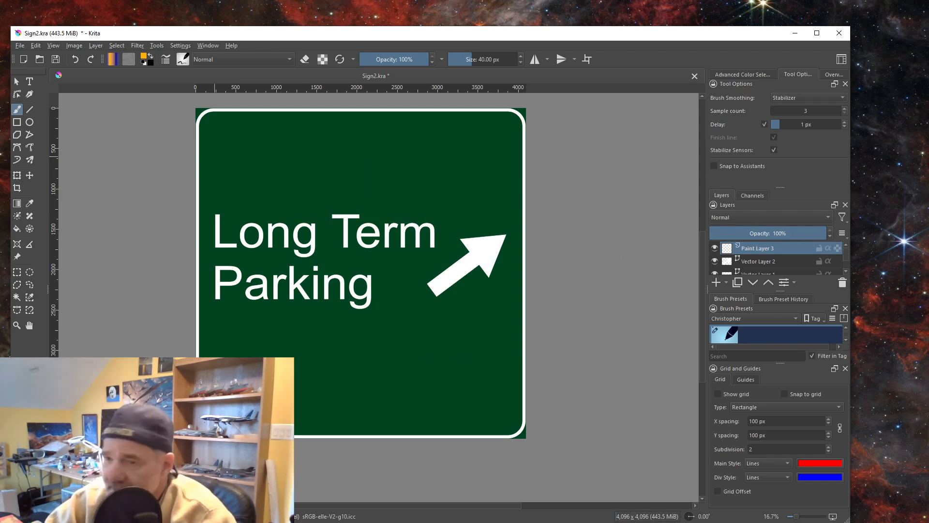
{"action": "left_click", "coordinate": [17, 122]}
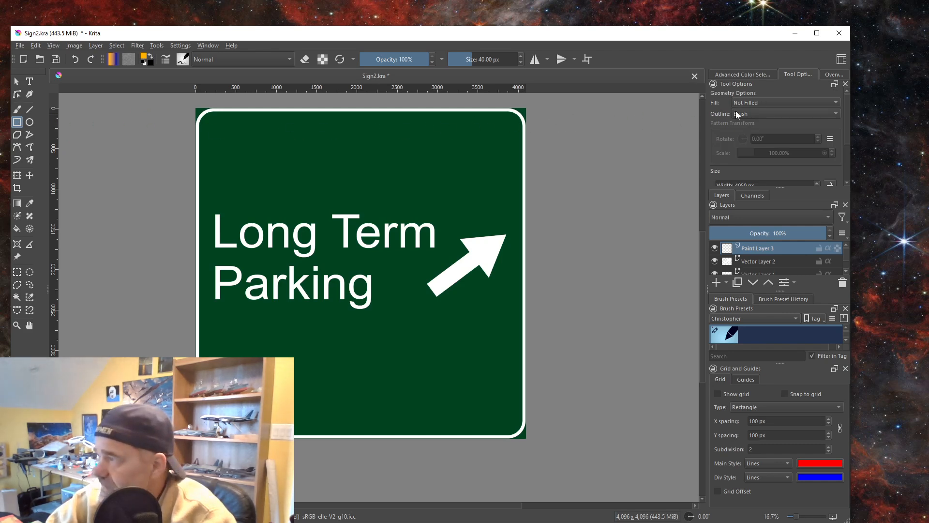
{"action": "left_click", "coordinate": [756, 103]}
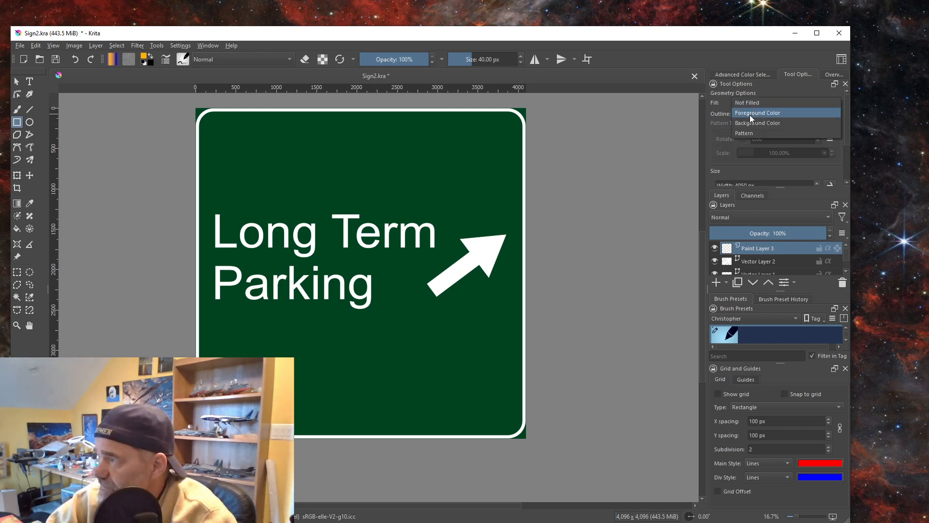
{"action": "left_click", "coordinate": [750, 114]}
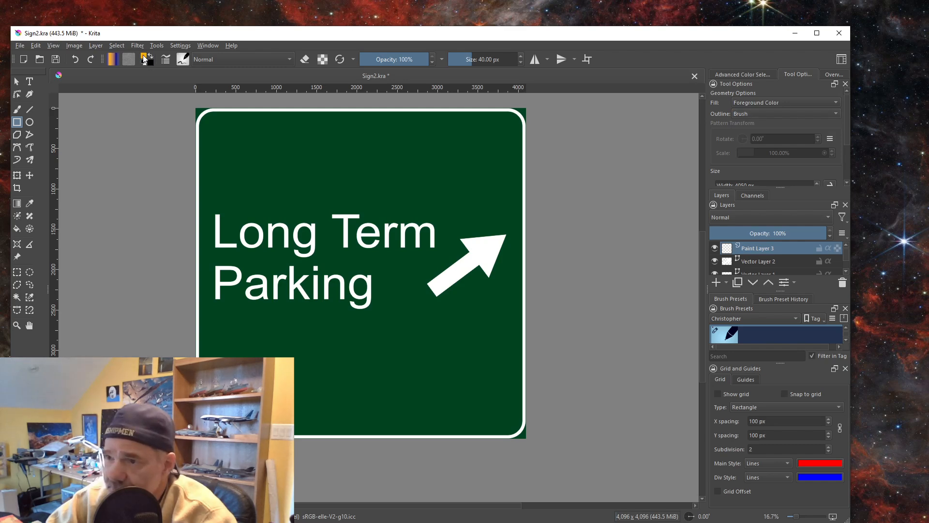
{"action": "left_click", "coordinate": [836, 114]}
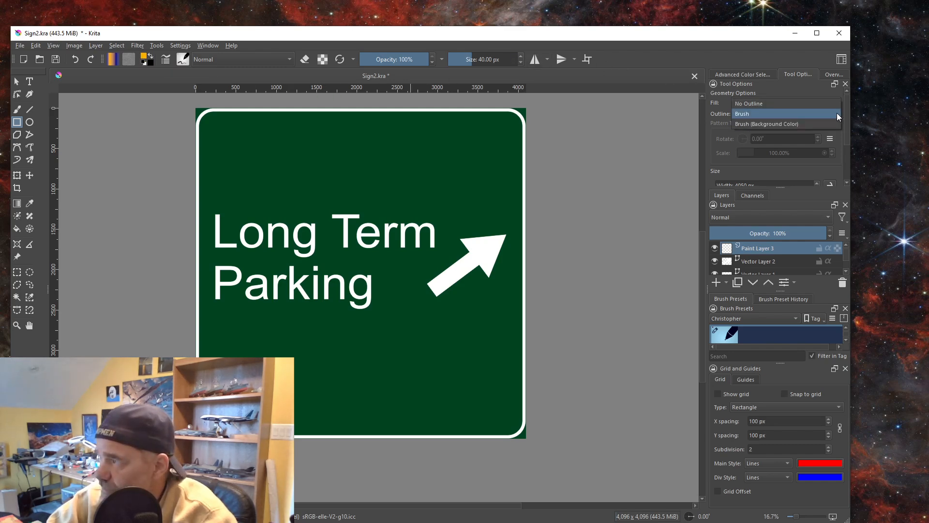
{"action": "left_click", "coordinate": [747, 103]}
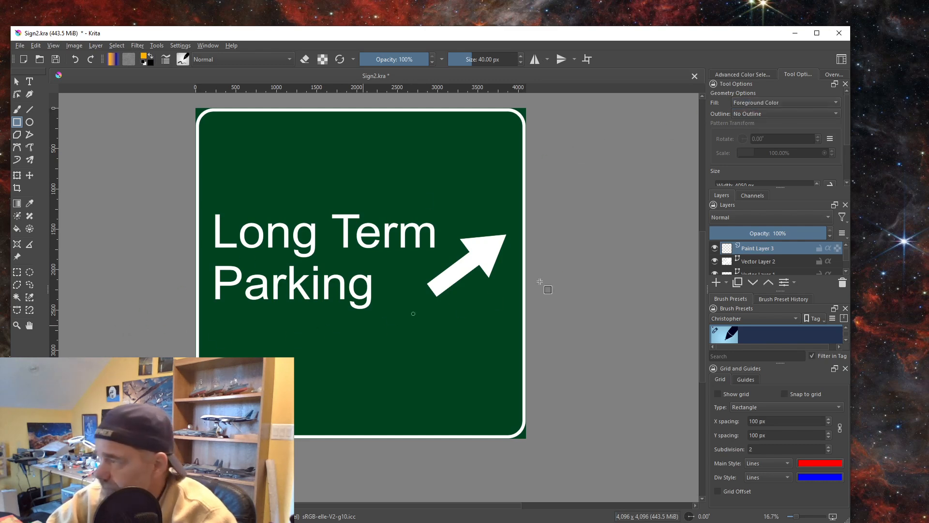
Rename the new paint layer as Clearance
{"action": "double_click", "coordinate": [751, 248]}
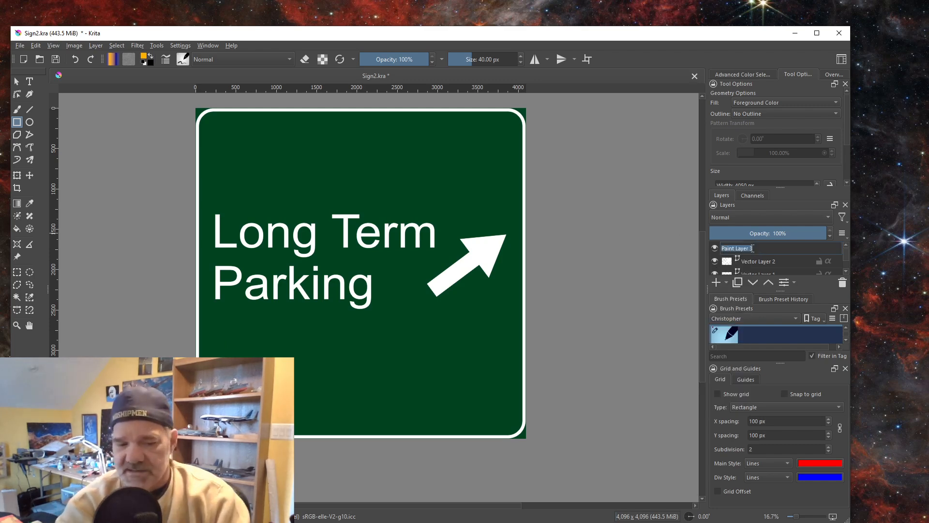
{"action": "type", "text": "cle"}
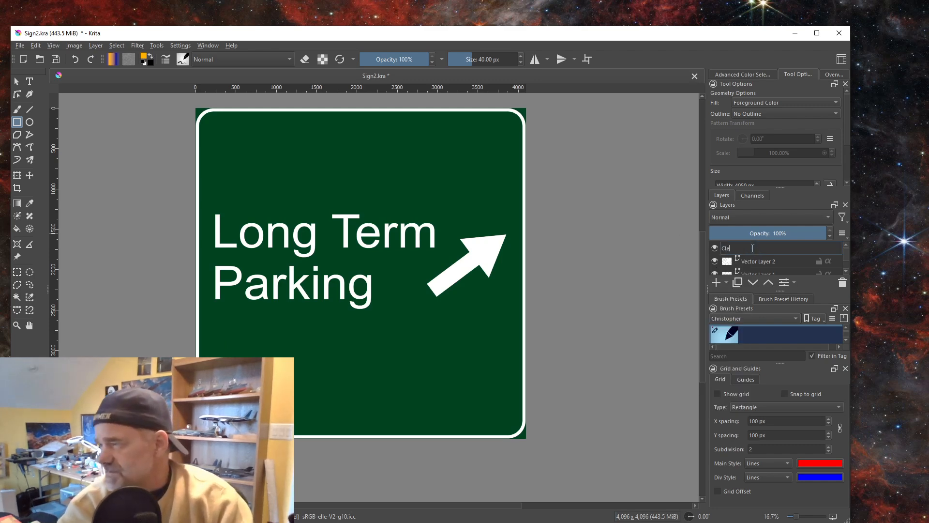
{"action": "type", "text": "arance"}
{"action": "key", "text": "Return"}
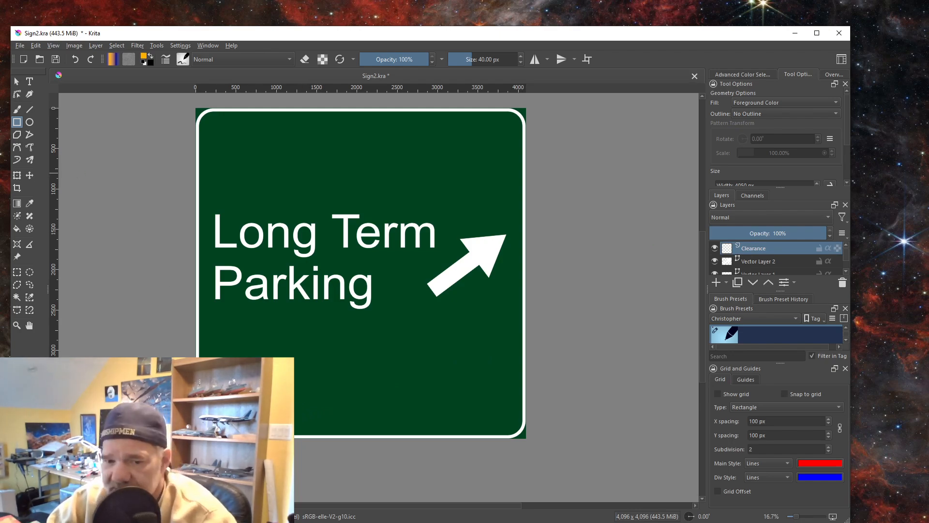
Check the reference photo and draw a filled orange rectangle about 3564 px wide across the sign's lower part
{"action": "key", "text": "alt+Tab"}
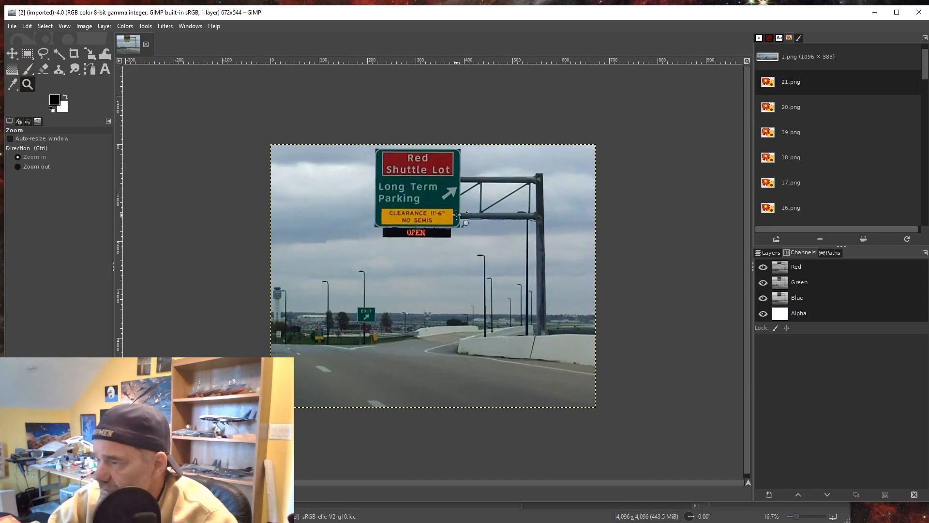
{"action": "left_click", "coordinate": [874, 13]}
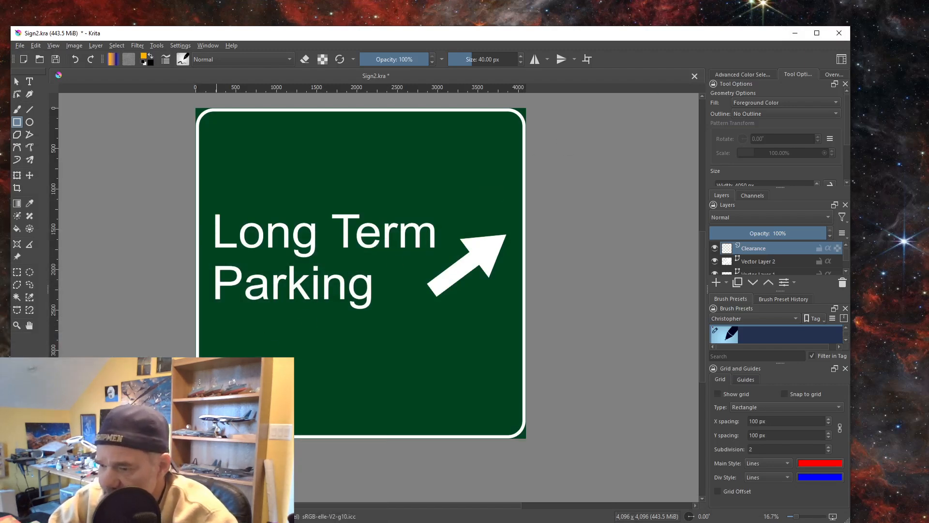
{"action": "left_click_drag", "start_coordinate": [217, 429], "coordinate": [504, 350]}
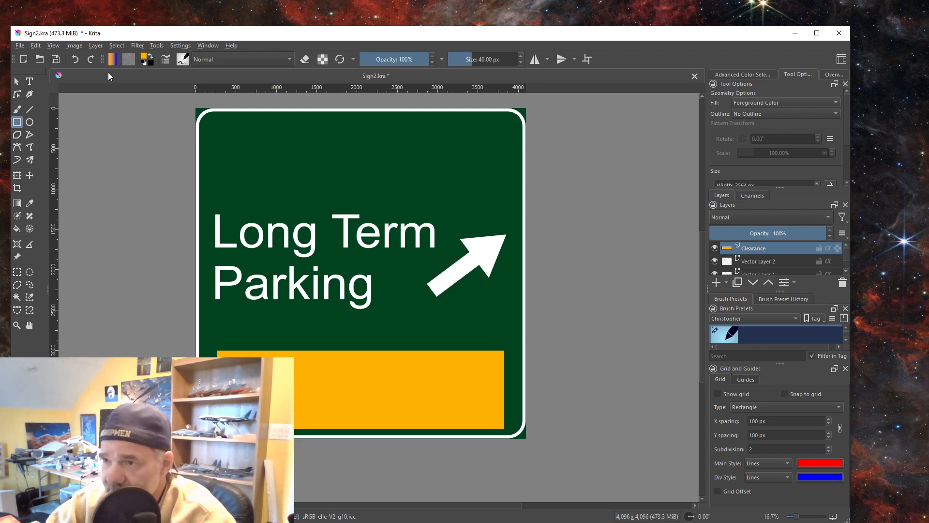
Swap the foreground and background colors to make black the foreground, and add a paint layer above the Clearance layer
{"action": "left_click", "coordinate": [151, 58]}
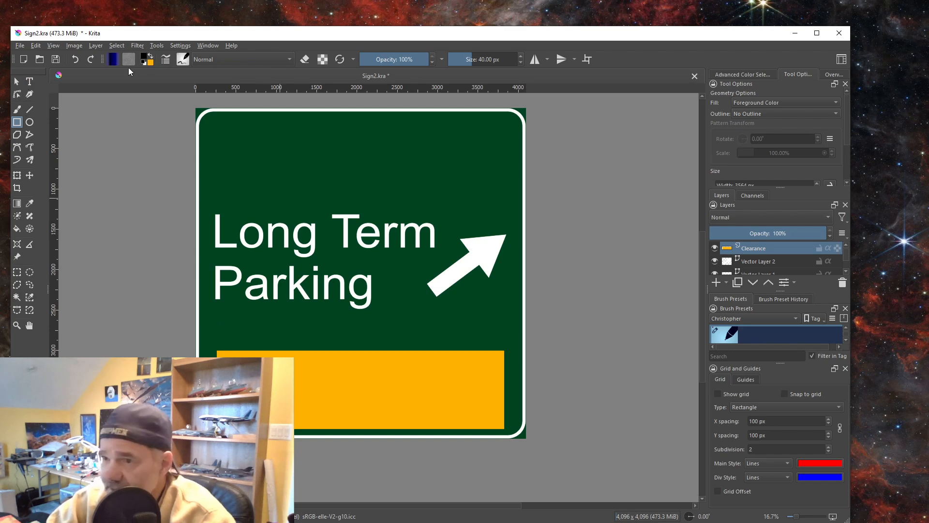
{"action": "left_click", "coordinate": [100, 46]}
{"action": "mouse_move", "coordinate": [116, 90]}
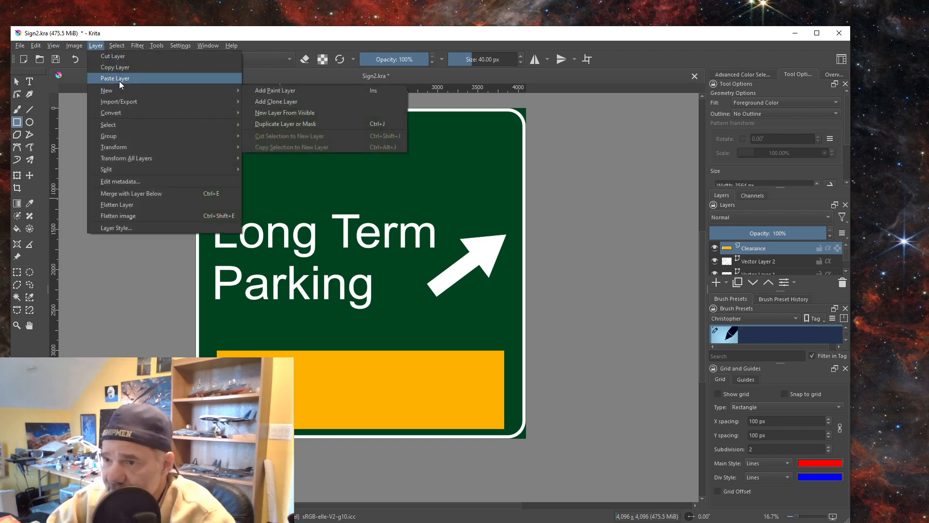
{"action": "left_click", "coordinate": [268, 90]}
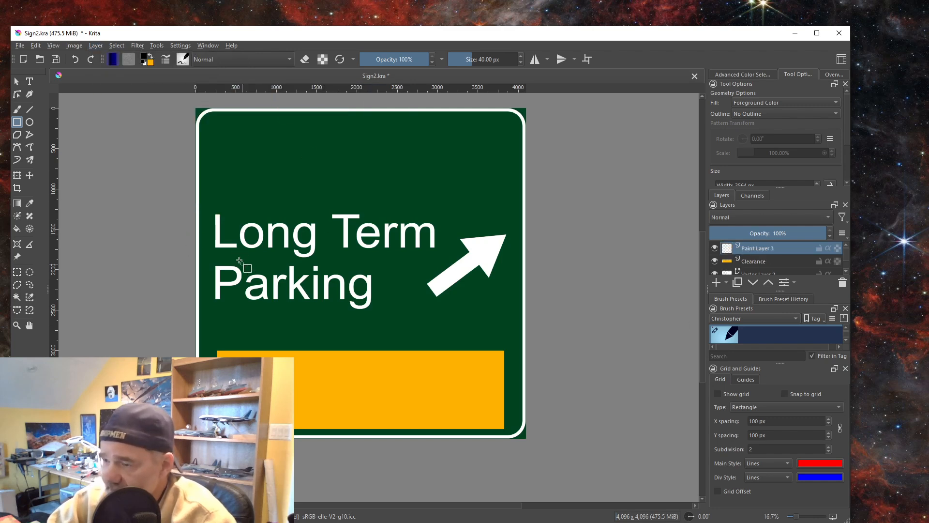
Create a new text area over the orange panel with the Text tool and check the reference photo for the wording
{"action": "left_click", "coordinate": [30, 83]}
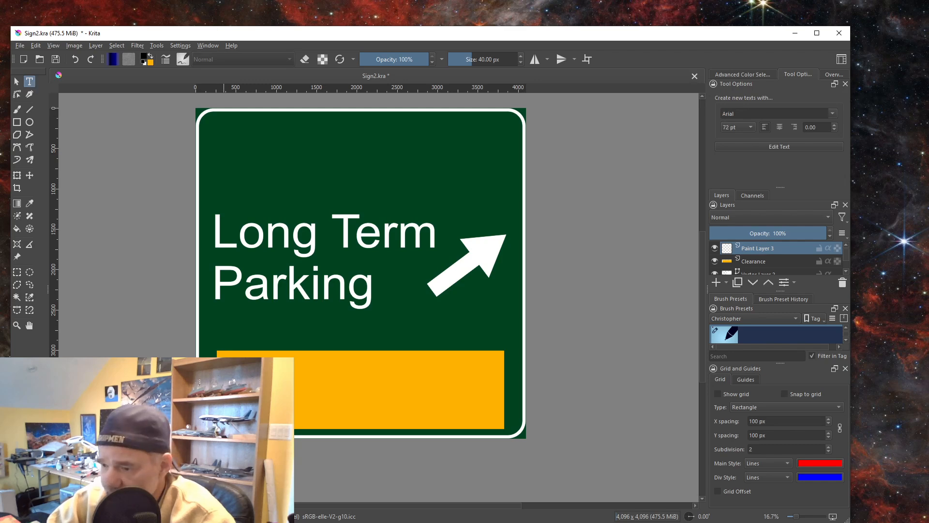
{"action": "left_click_drag", "start_coordinate": [433, 364], "coordinate": [498, 357]}
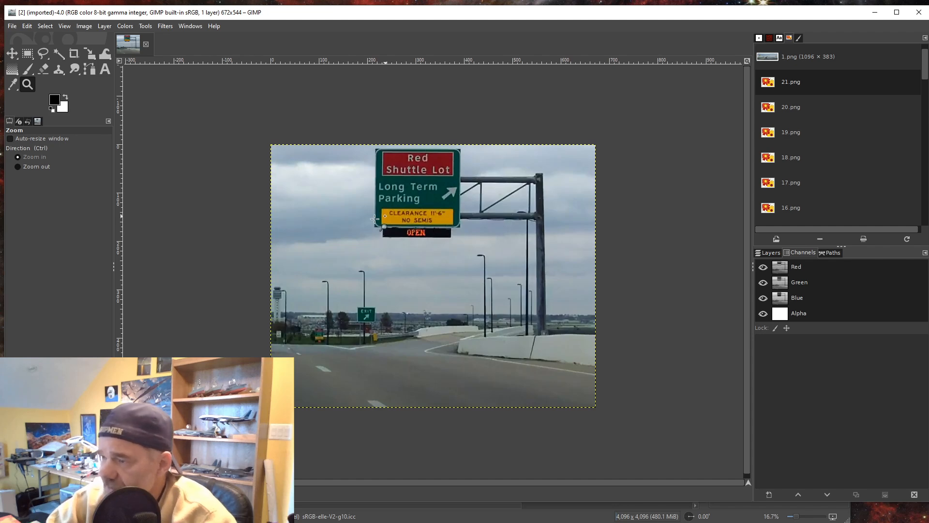
{"action": "left_click", "coordinate": [873, 13]}
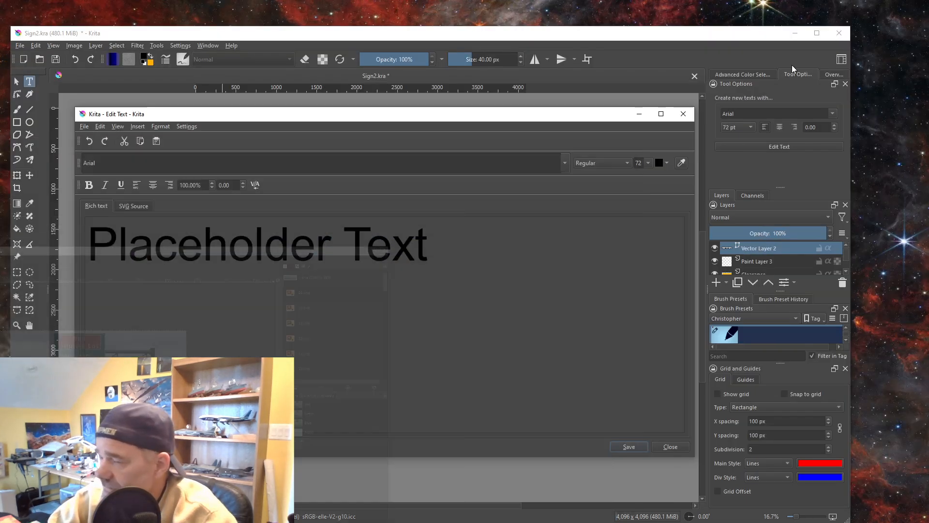
Replace the placeholder text with "CLEARANCE 11'-6"" and "NO SEMIS" on a second line
{"action": "left_click_drag", "start_coordinate": [436, 237], "coordinate": [87, 244]}
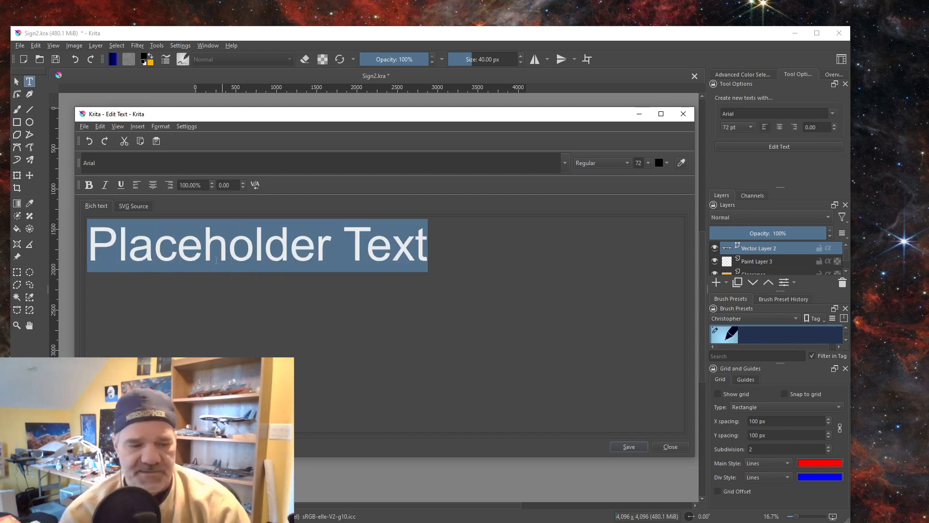
{"action": "type", "text": "C"}
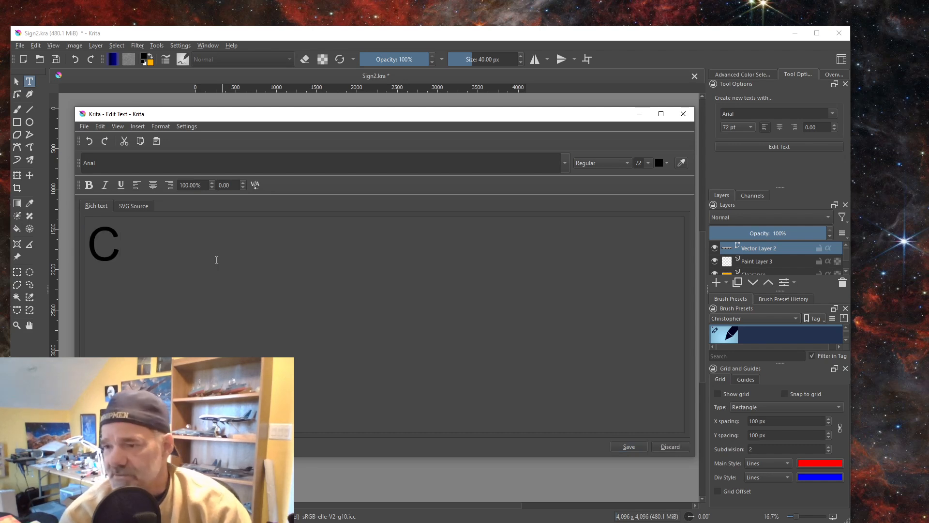
{"action": "type", "text": "LEARAN"}
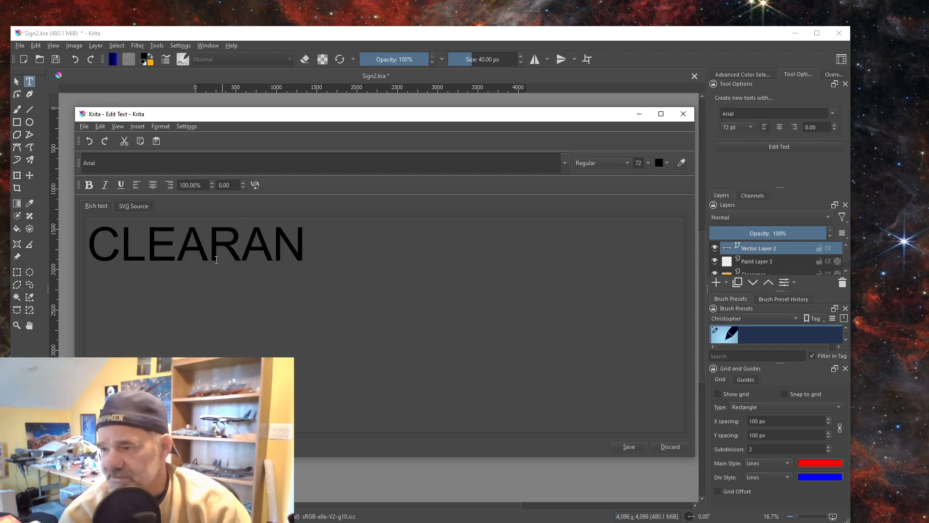
{"action": "type", "text": "CE 11"}
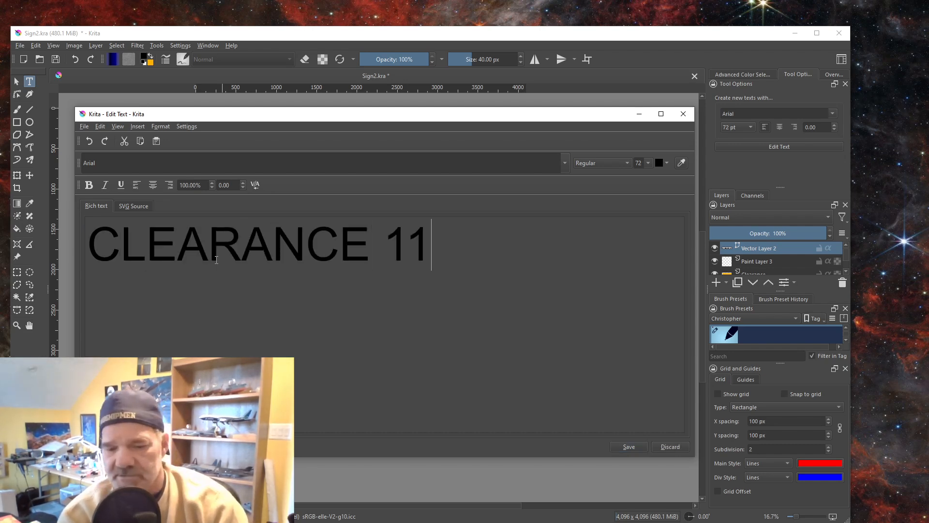
{"action": "type", "text": "'-6\""}
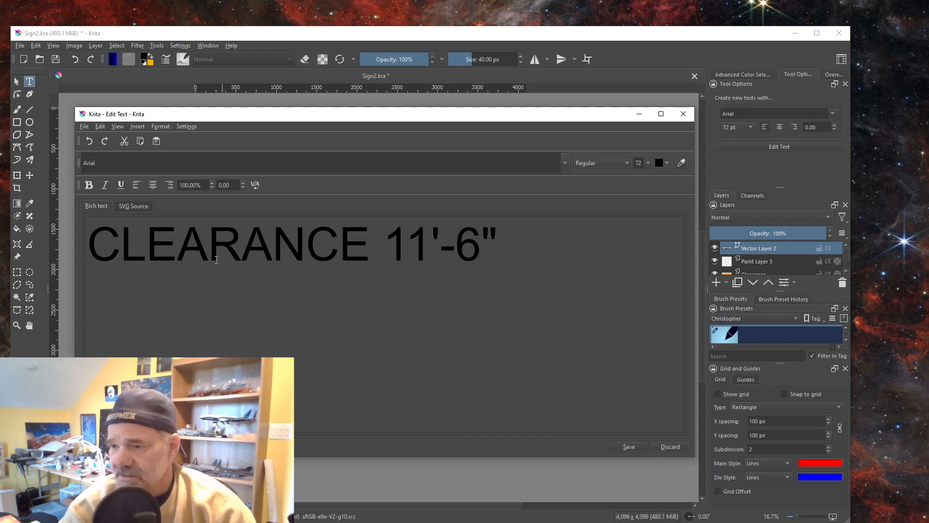
{"action": "type", "text": "NO SEMIS"}
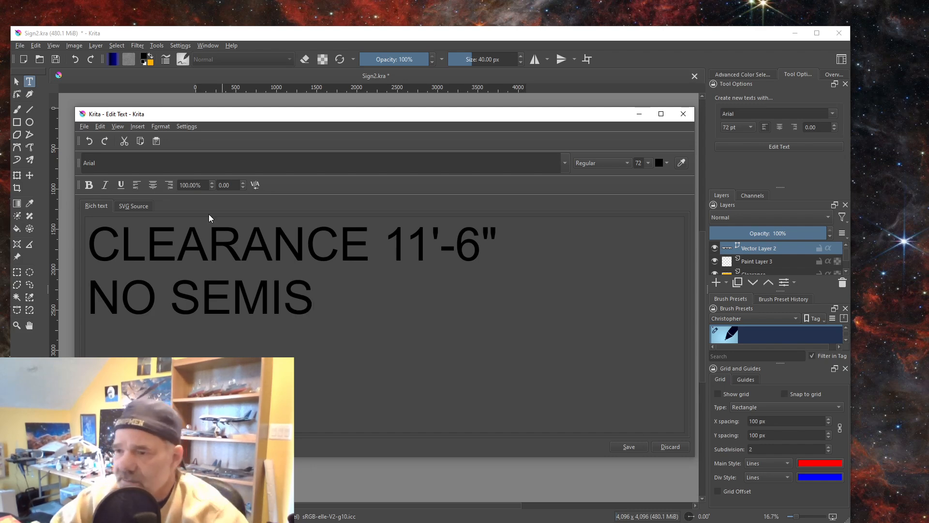
Center-align both lines of the clearance text, save it and close the text editor
{"action": "left_click", "coordinate": [152, 186]}
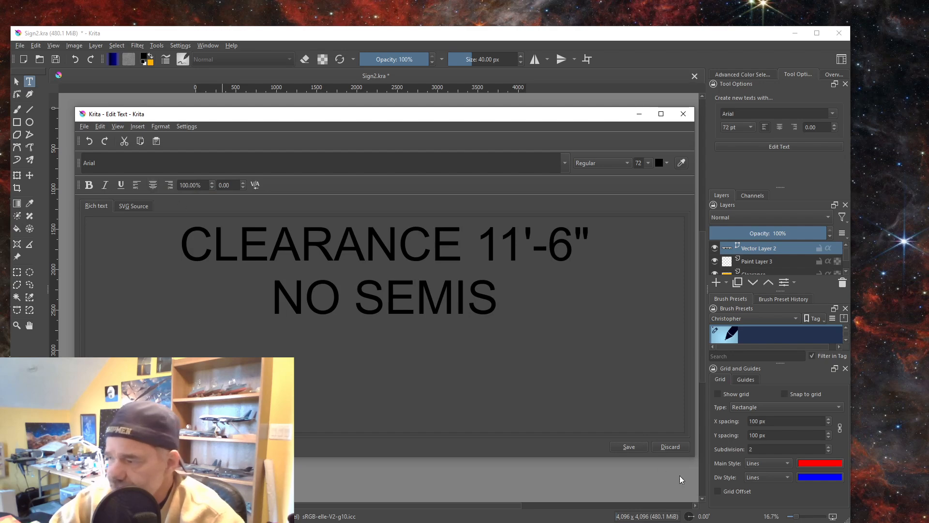
{"action": "left_click", "coordinate": [633, 447]}
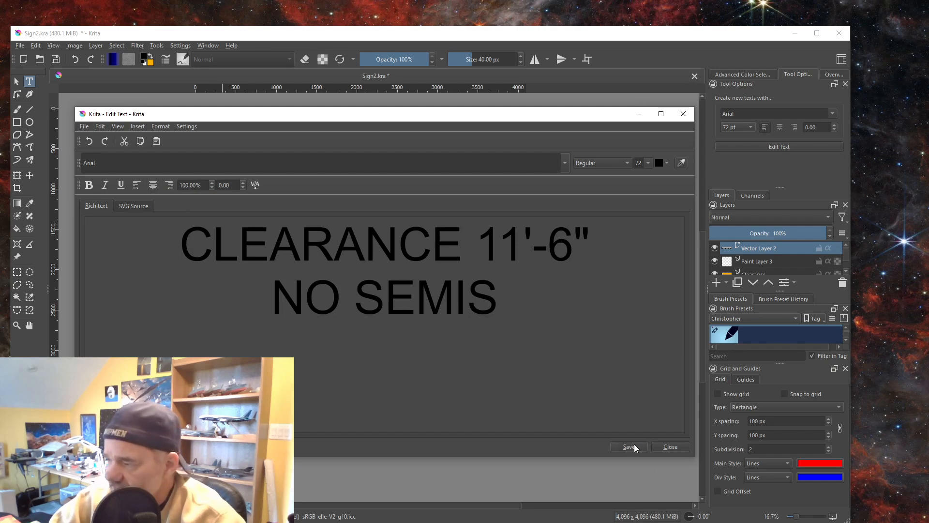
{"action": "left_click", "coordinate": [670, 447]}
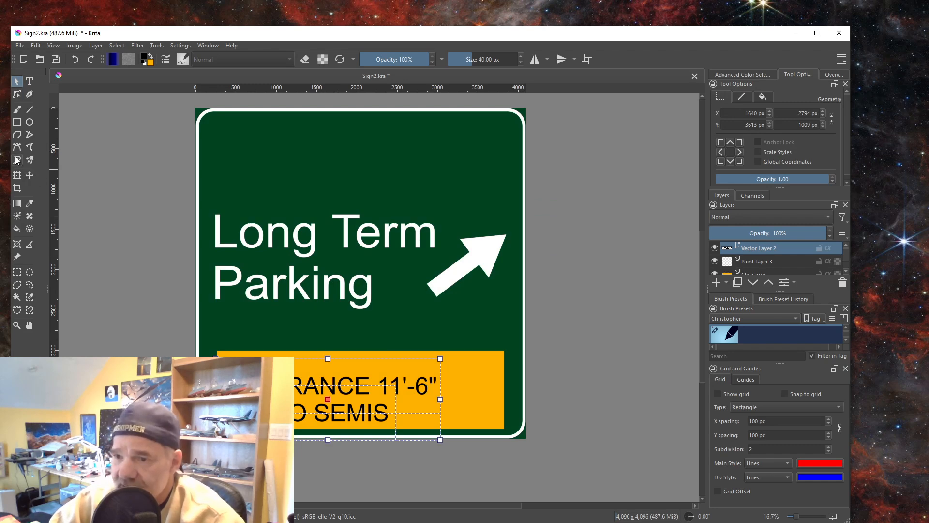
Transform the clearance text by moving it up within the orange panel and stretching it wider and taller to fill the panel
{"action": "left_click", "coordinate": [17, 176]}
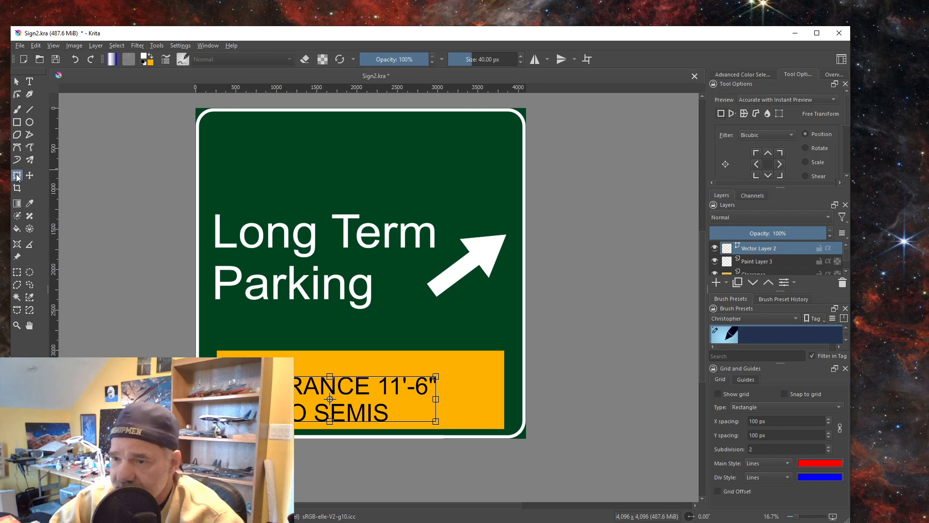
{"action": "mouse_move", "coordinate": [344, 407]}
{"action": "left_mouse_down"}
{"action": "mouse_move", "coordinate": [354, 395]}
{"action": "mouse_move", "coordinate": [343, 394]}
{"action": "left_mouse_up"}
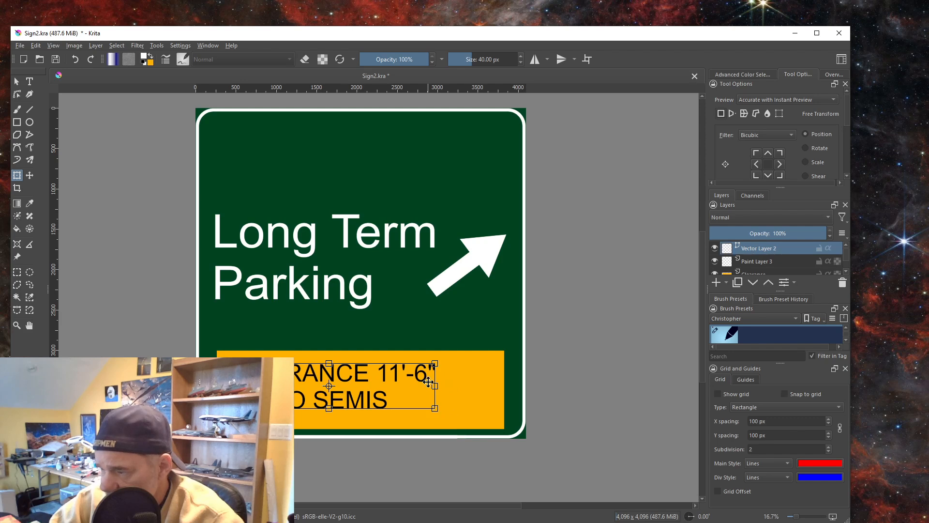
{"action": "left_click_drag", "start_coordinate": [436, 386], "coordinate": [496, 385]}
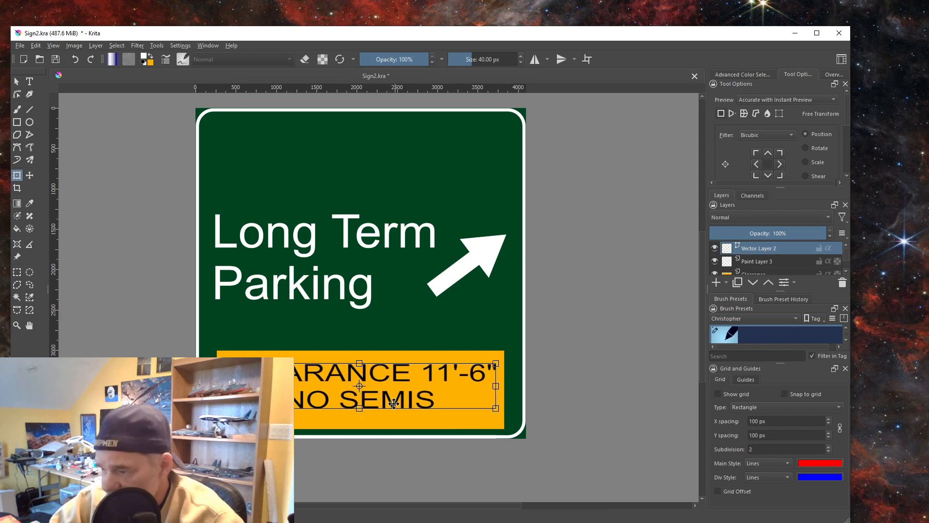
{"action": "left_click_drag", "start_coordinate": [360, 409], "coordinate": [360, 420]}
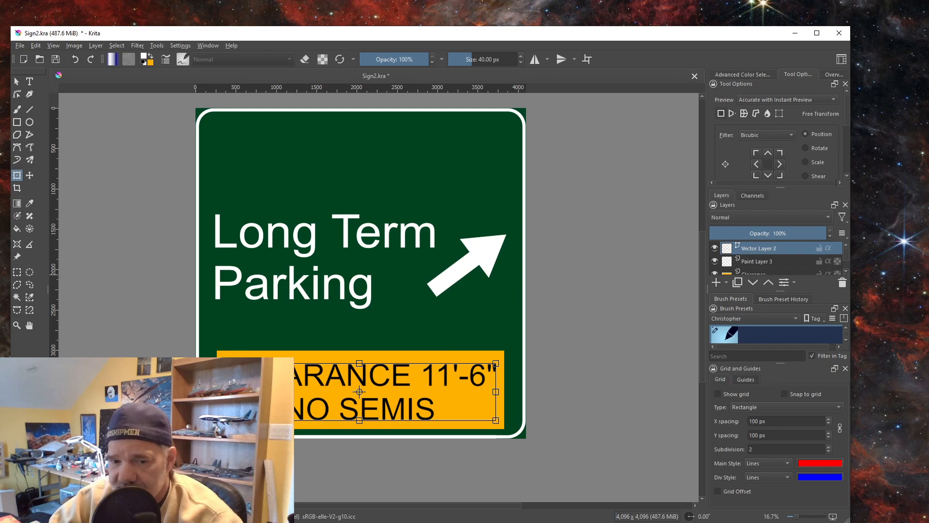
Check the reference photo, then flatten and slightly narrow the clearance text and center it in the orange panel
{"action": "key", "text": "alt+Tab"}
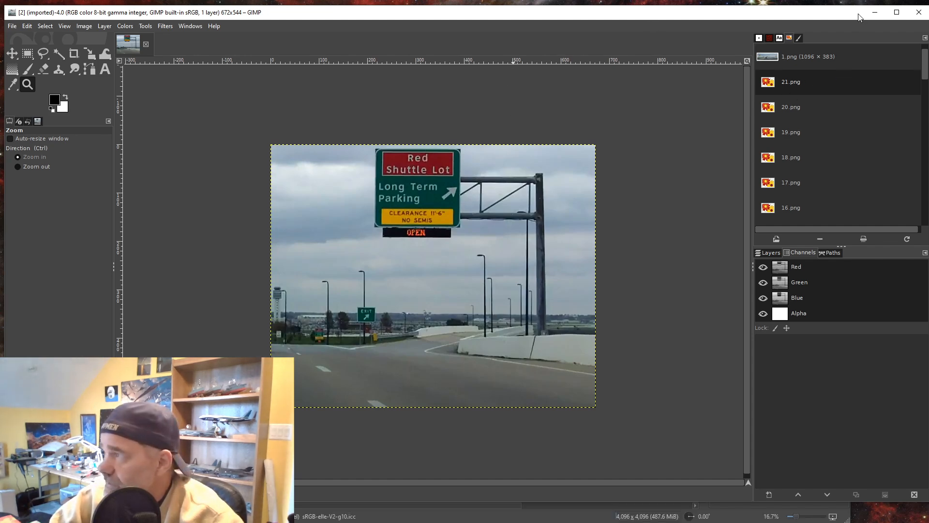
{"action": "left_click", "coordinate": [875, 13]}
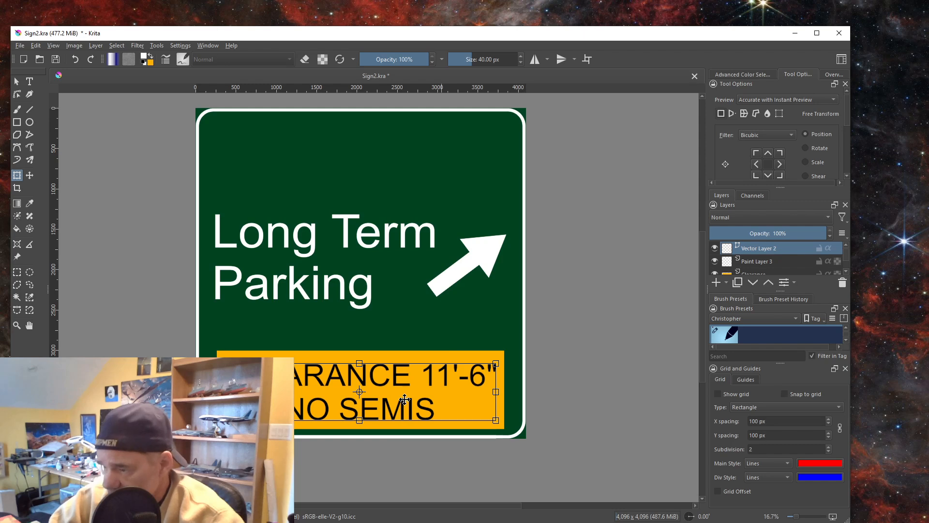
{"action": "left_click_drag", "start_coordinate": [359, 421], "coordinate": [358, 405]}
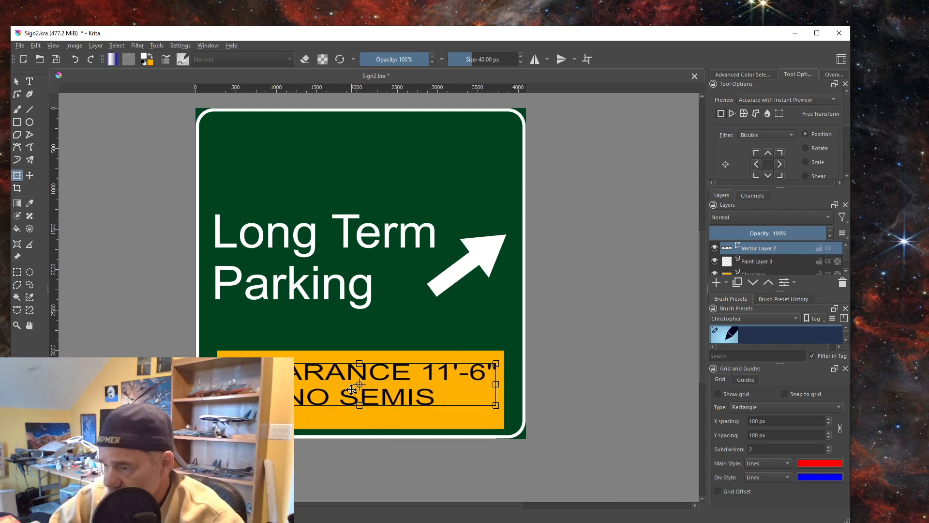
{"action": "left_click_drag", "start_coordinate": [223, 385], "coordinate": [237, 384]}
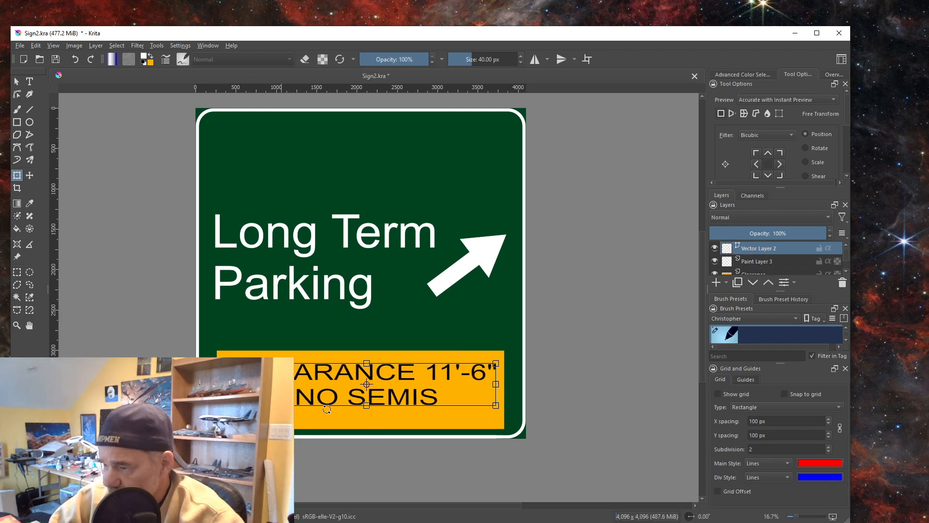
{"action": "left_click_drag", "start_coordinate": [342, 386], "coordinate": [340, 392]}
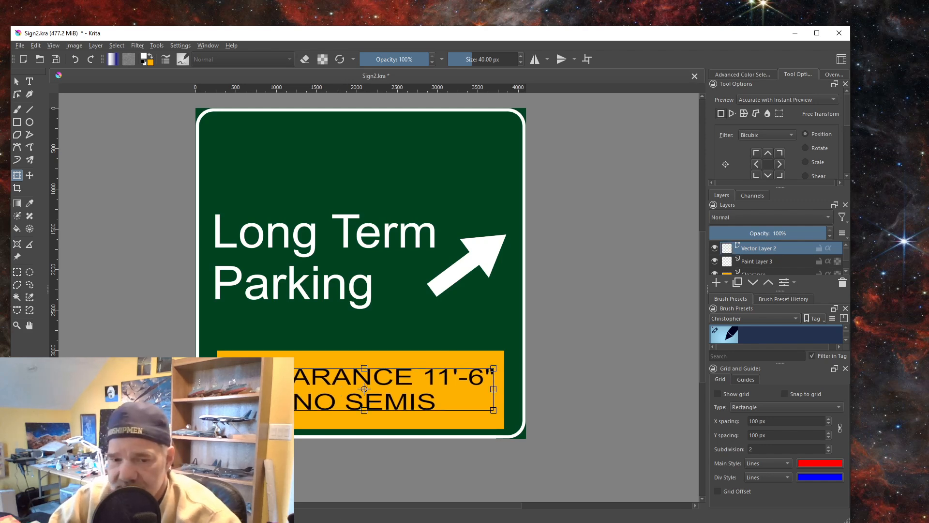
Compare the clearance lettering with the reference photo and apply the text's transform
{"action": "key", "text": "alt+Tab"}
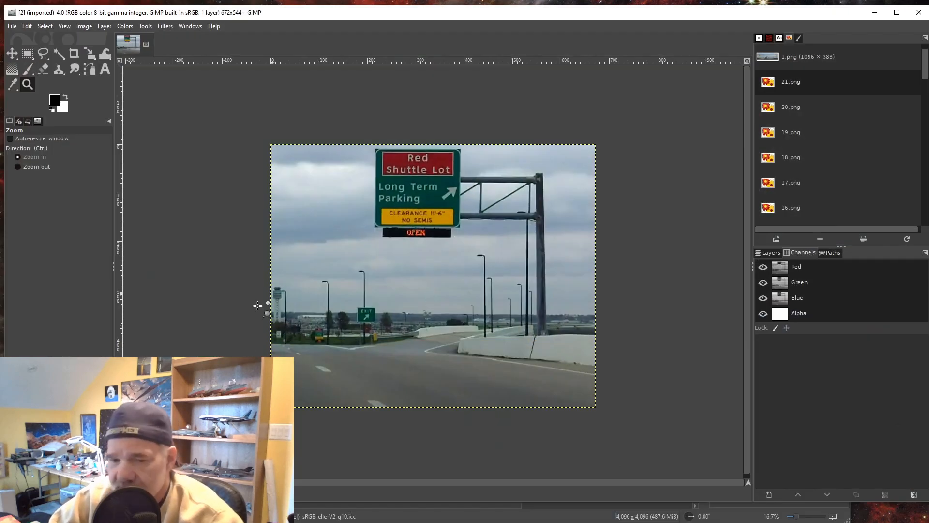
{"action": "left_click", "coordinate": [876, 13]}
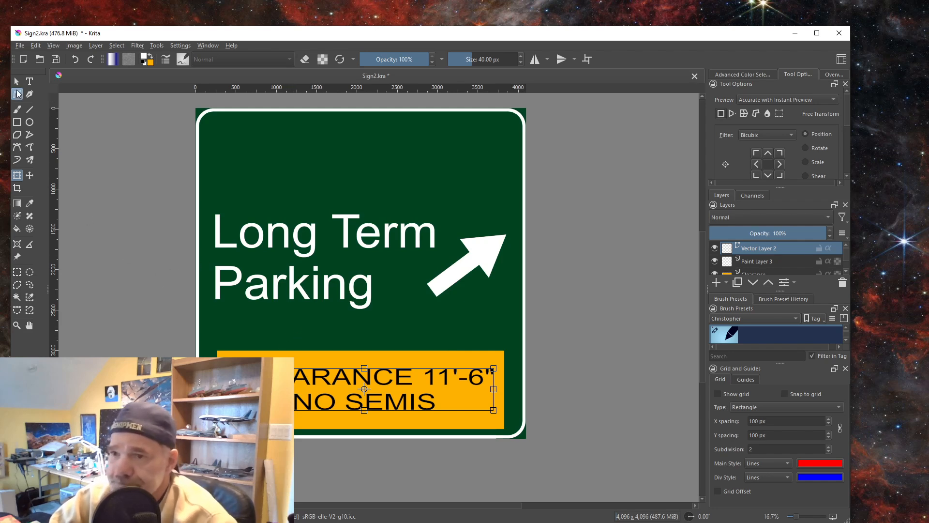
{"action": "left_click", "coordinate": [15, 80]}
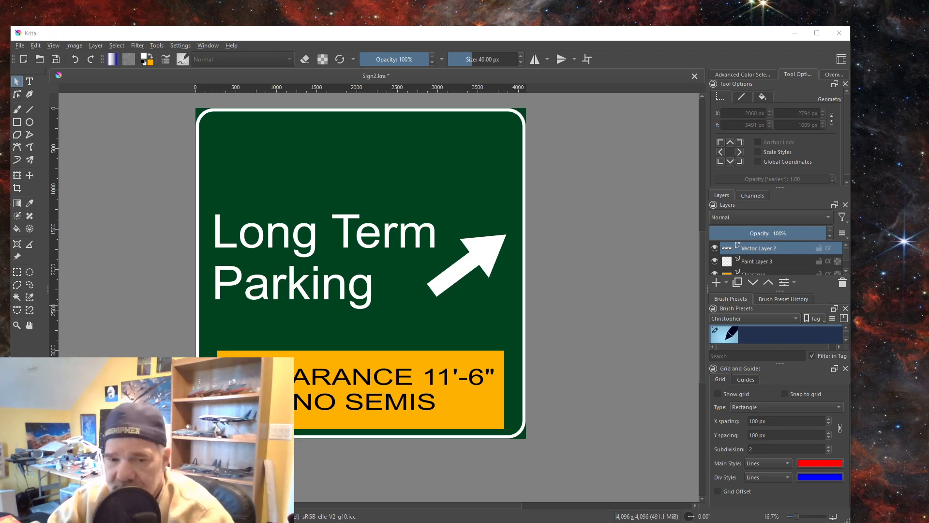
{"action": "key", "text": "alt+Tab"}
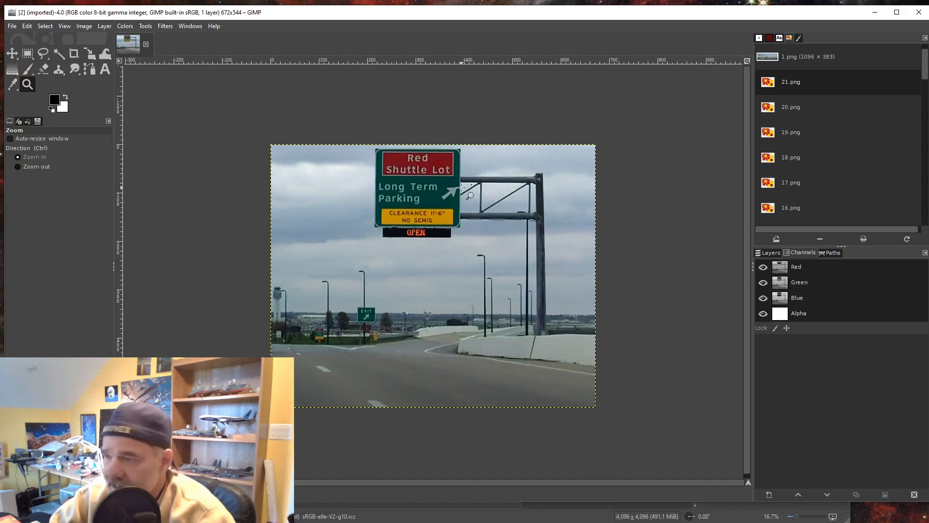
{"action": "left_click", "coordinate": [876, 16]}
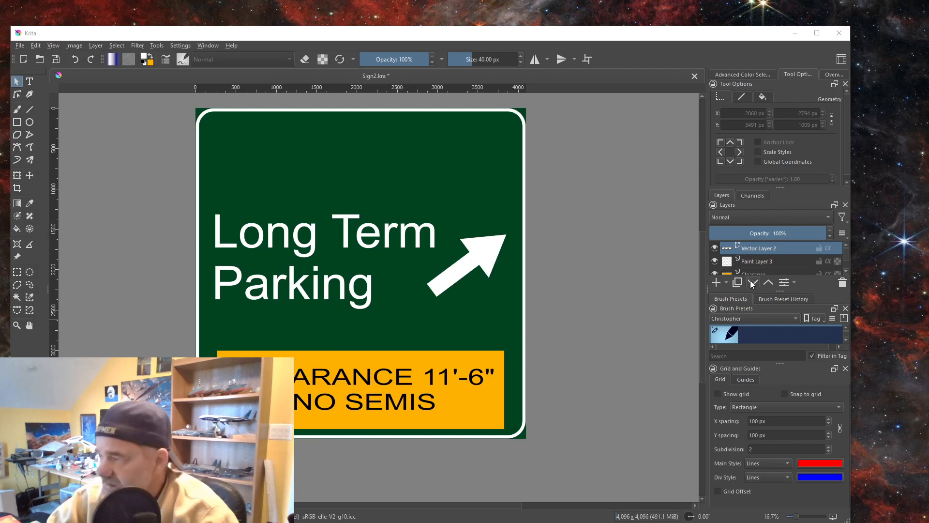
Remove the empty Paint Layer 3 between the clearance text layer and the Clearance layer
{"action": "left_click", "coordinate": [751, 259]}
{"action": "key", "text": "b"}
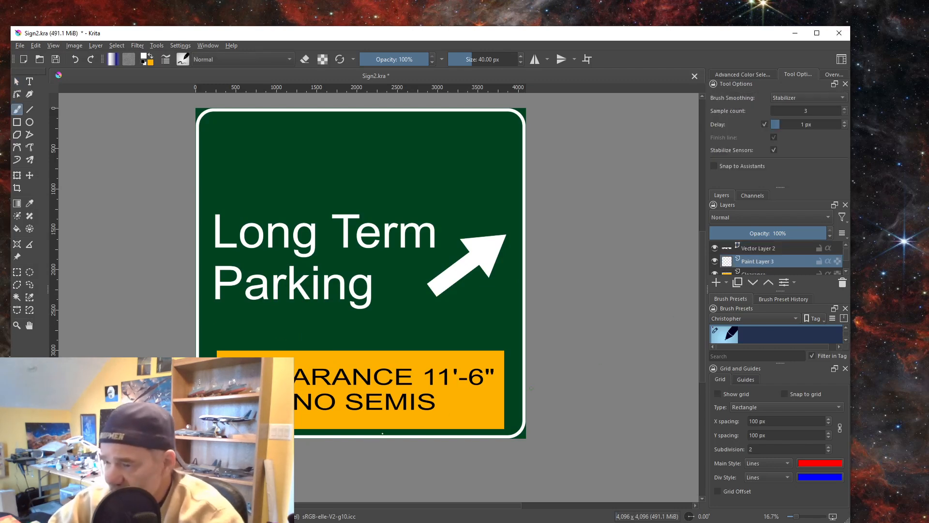
{"action": "left_click", "coordinate": [14, 177]}
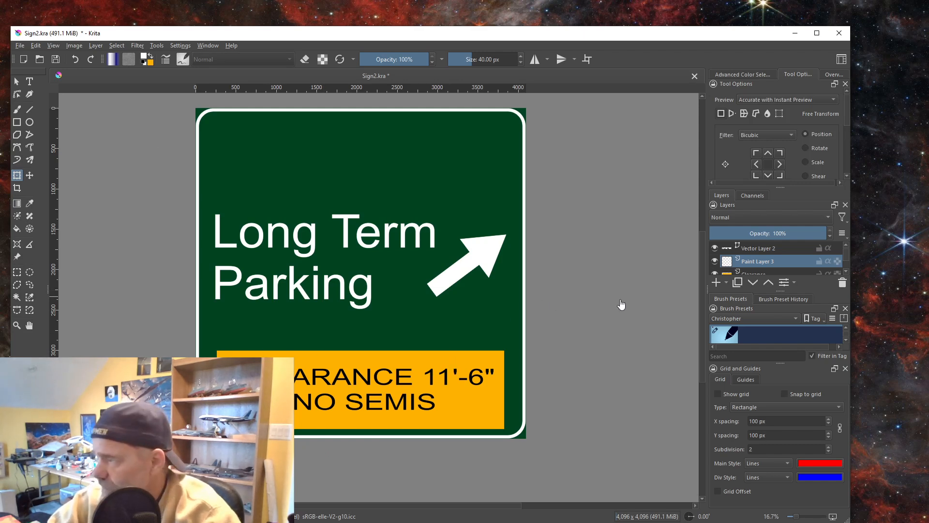
{"action": "right_click", "coordinate": [763, 263]}
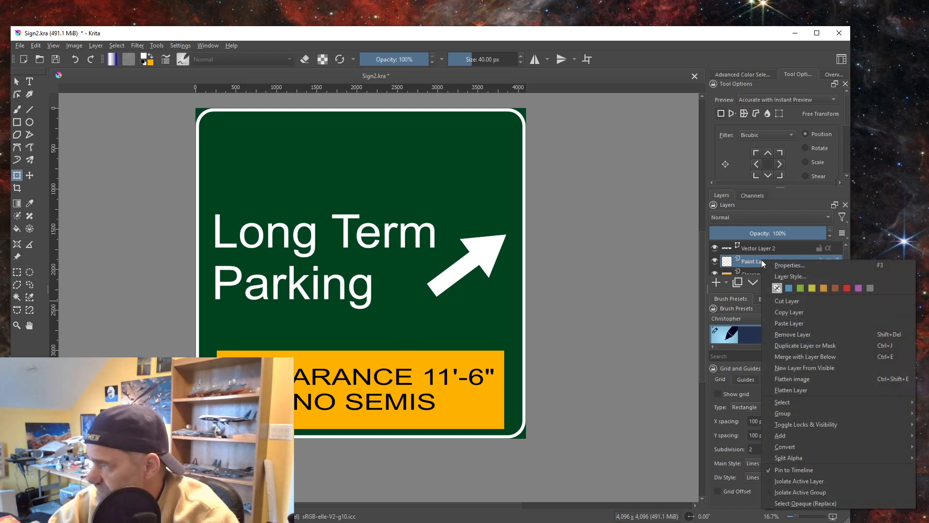
{"action": "left_click", "coordinate": [790, 346]}
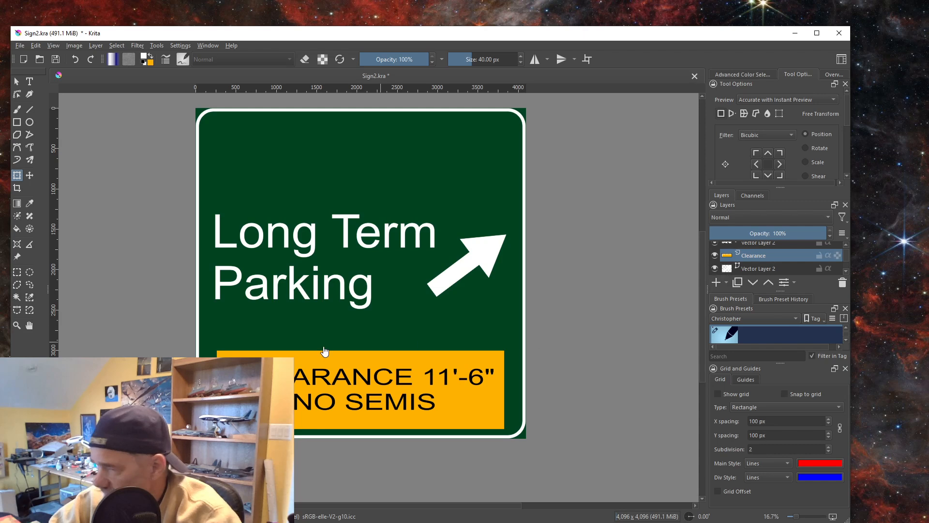
Stretch the orange panel on the Clearance layer upward by its top edge with the Transform tool
{"action": "left_click", "coordinate": [225, 370]}
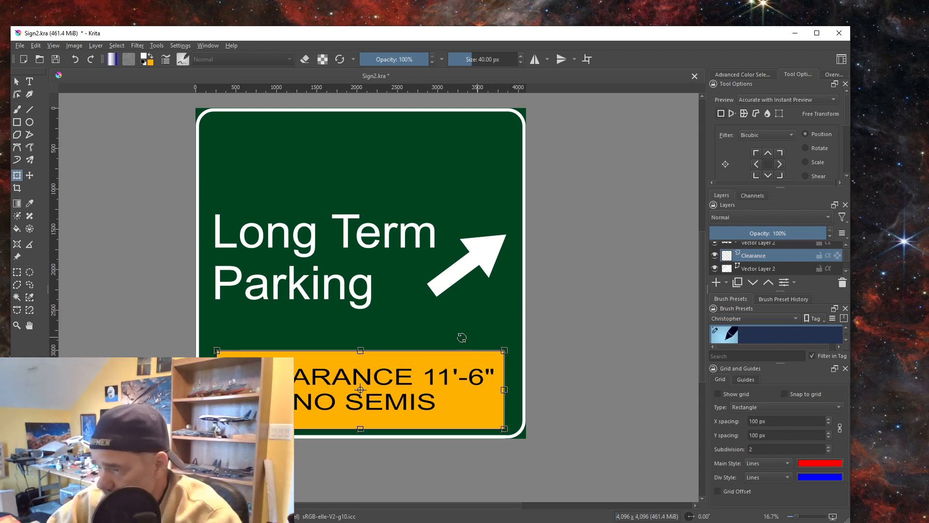
{"action": "left_click_drag", "start_coordinate": [363, 350], "coordinate": [368, 332]}
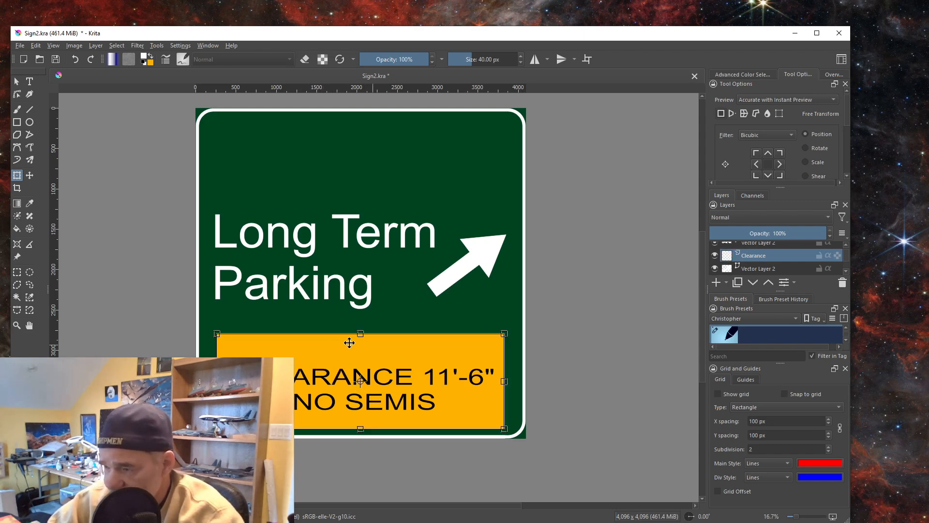
Inspect the orange panel's upper edge up close, then apply the panel's stretch on the Clearance layer
{"action": "scroll", "coordinate": [341, 349], "scroll_direction": "up", "scroll_amount": 3, "text": "ctrl"}
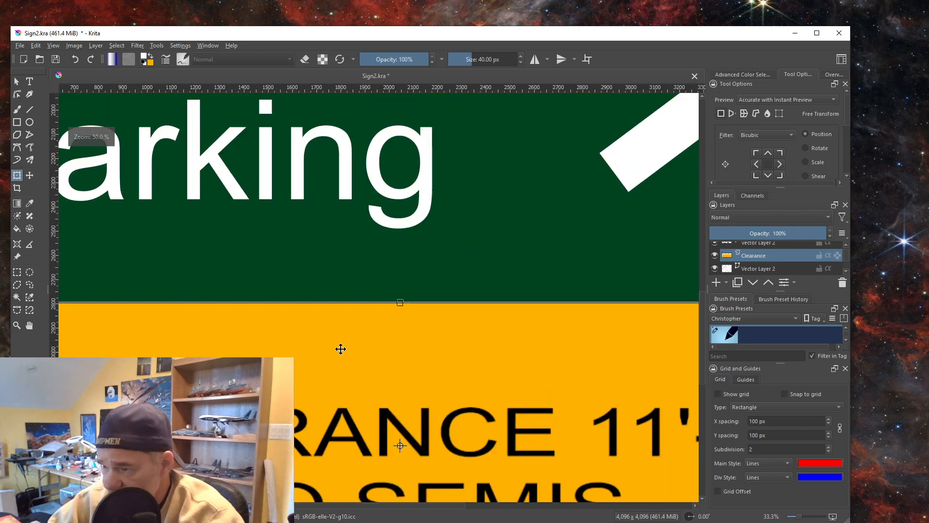
{"action": "scroll", "coordinate": [340, 349], "scroll_direction": "up", "scroll_amount": 6}
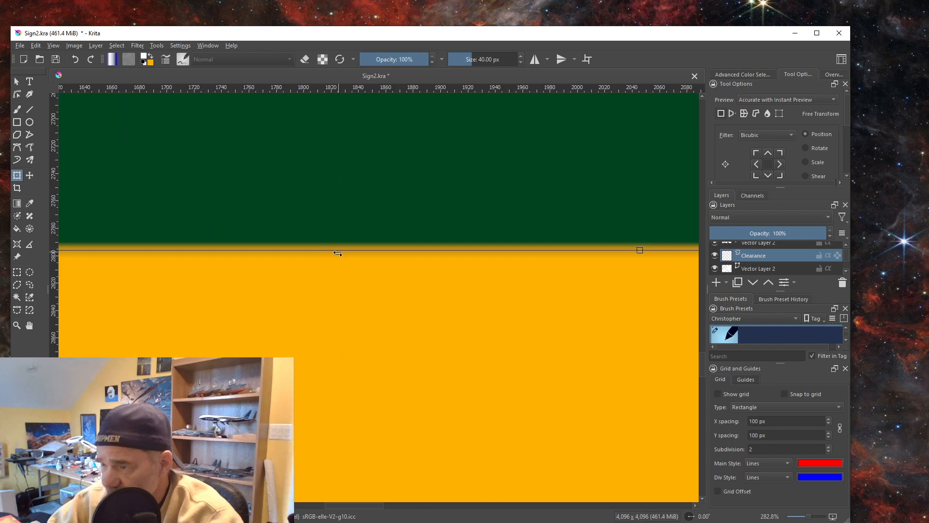
{"action": "scroll", "coordinate": [324, 145], "scroll_direction": "down", "scroll_amount": 8}
{"action": "scroll", "coordinate": [321, 136], "scroll_direction": "up", "scroll_amount": 5}
{"action": "scroll", "coordinate": [311, 291], "scroll_direction": "up", "scroll_amount": 4}
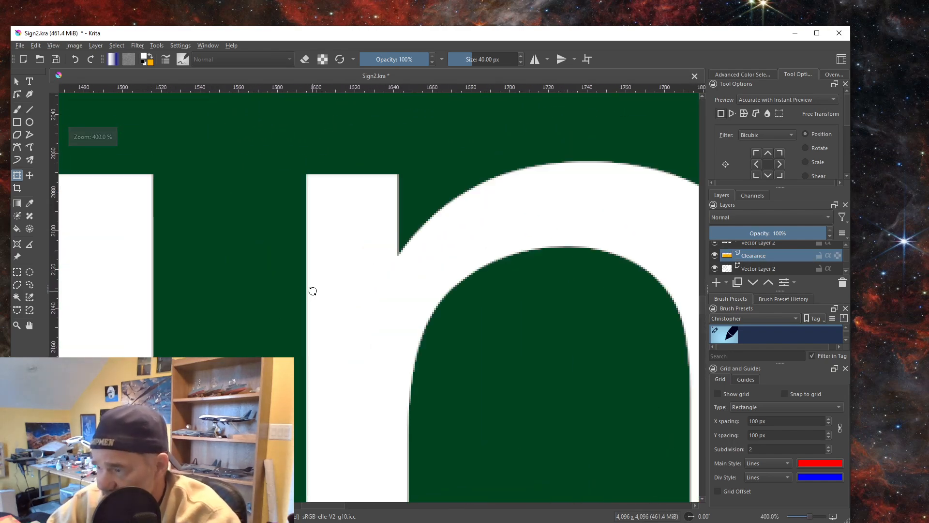
{"action": "scroll", "coordinate": [311, 292], "scroll_direction": "down", "scroll_amount": 7}
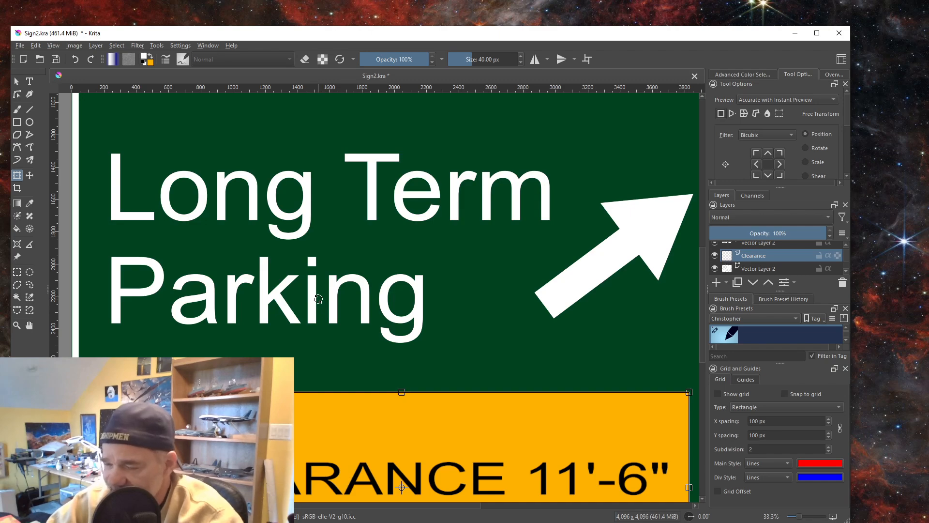
{"action": "scroll", "coordinate": [318, 299], "scroll_direction": "down", "scroll_amount": 2}
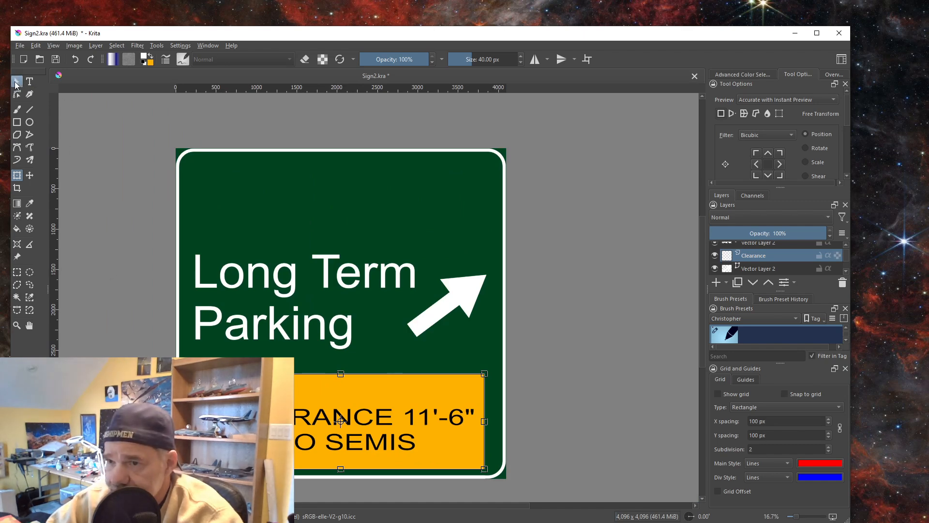
{"action": "left_click", "coordinate": [17, 84]}
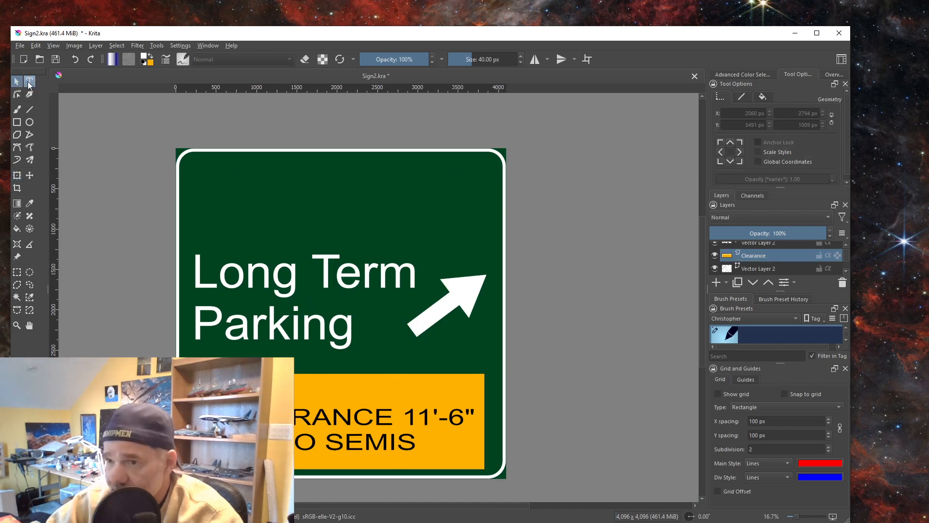
Shift the clearance text on Vector Layer 2 slightly upward inside the orange panel with the Transform tool
{"action": "left_click", "coordinate": [29, 82]}
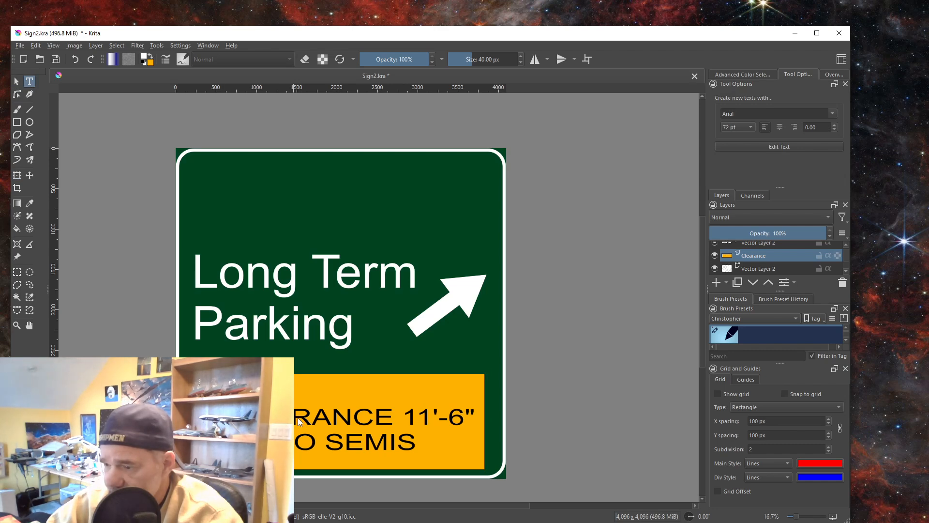
{"action": "left_click", "coordinate": [760, 243]}
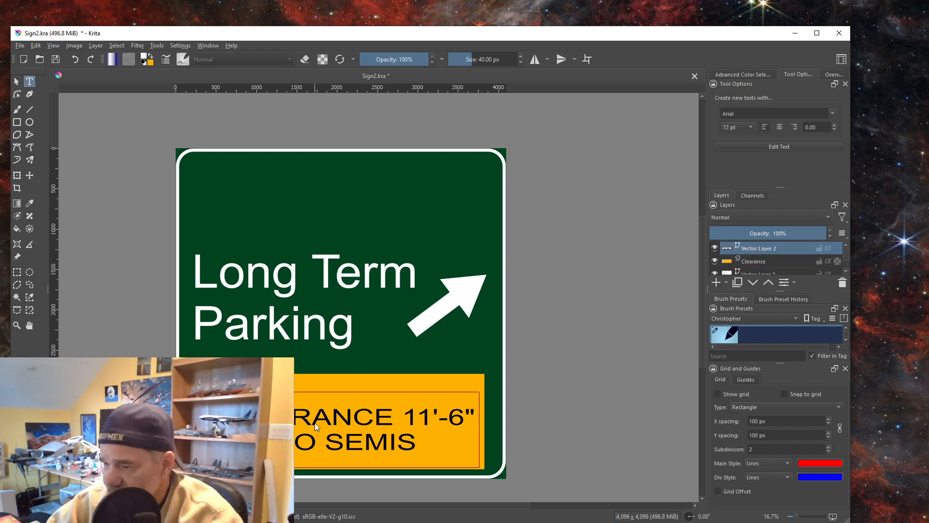
{"action": "left_click", "coordinate": [331, 426]}
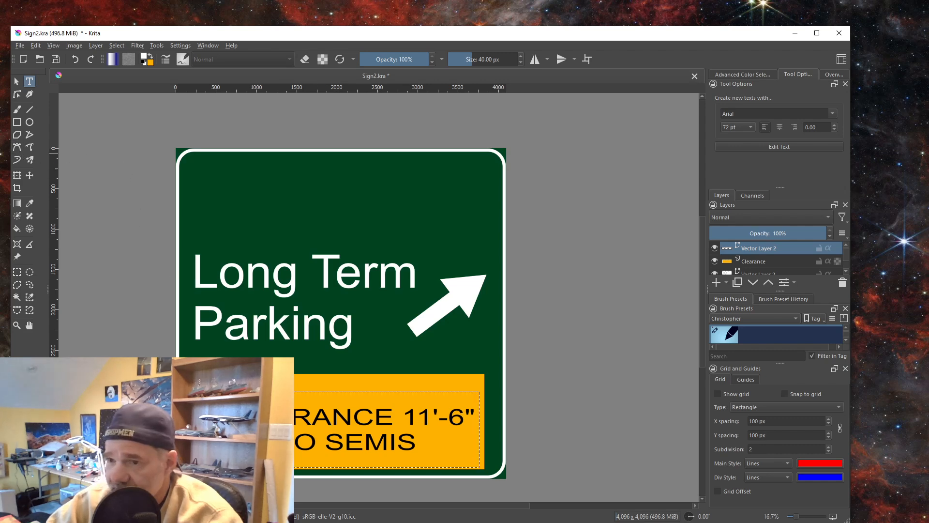
{"action": "left_click", "coordinate": [17, 175]}
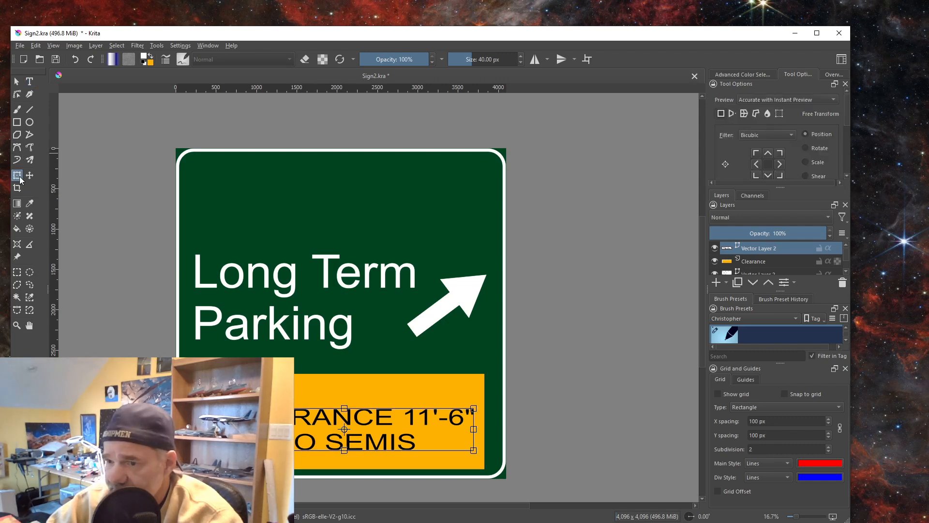
{"action": "left_click_drag", "start_coordinate": [358, 434], "coordinate": [358, 427]}
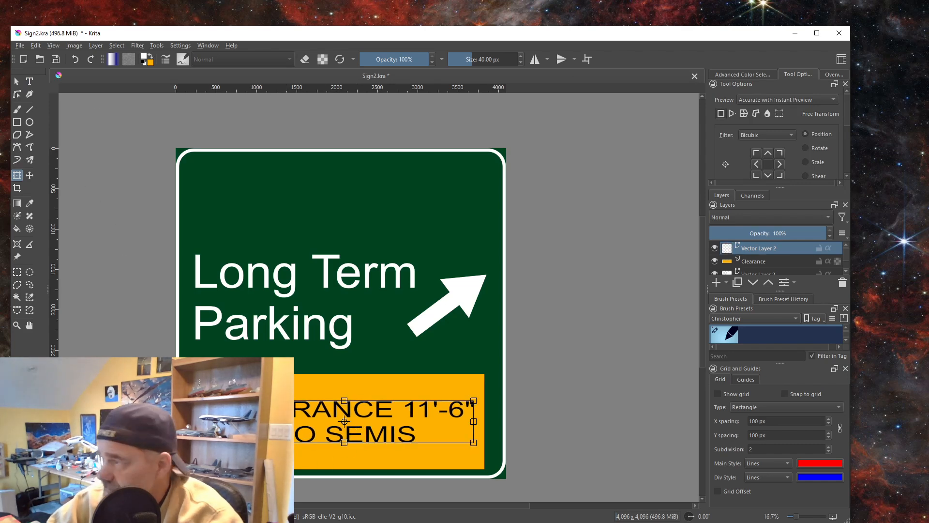
Shorten the orange panel on the Clearance layer by raising its lower edge slightly, and apply the transform
{"action": "left_click", "coordinate": [751, 263]}
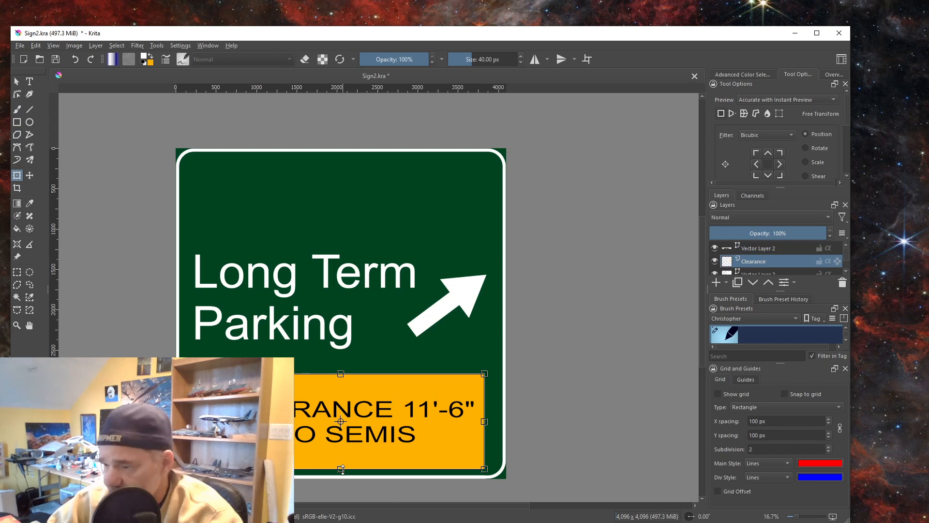
{"action": "left_click_drag", "start_coordinate": [341, 468], "coordinate": [340, 463]}
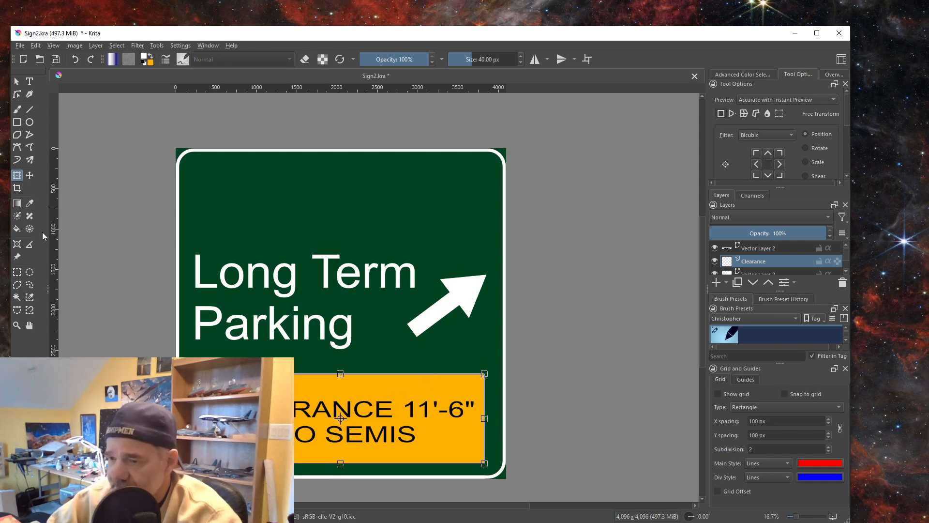
{"action": "left_click", "coordinate": [16, 81]}
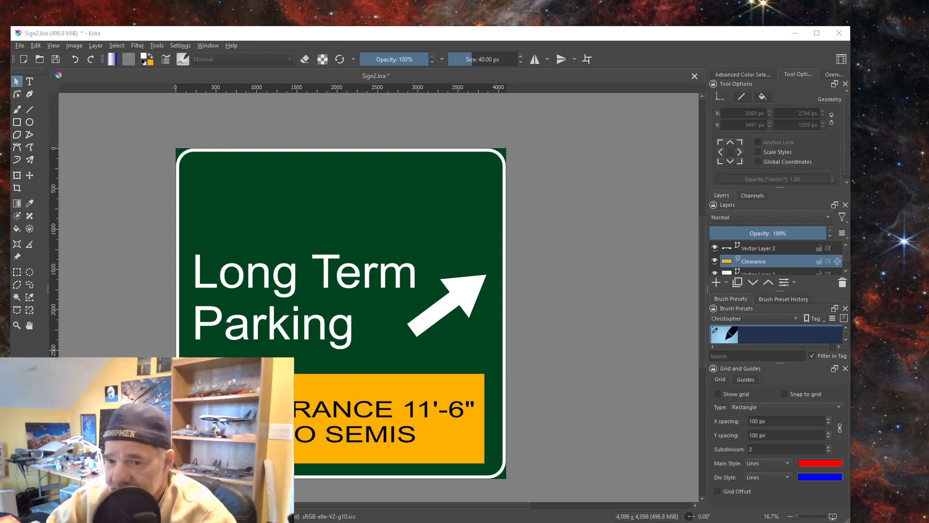
Check the reference photo in GIMP, then return to Krita and add a vector layer above the clearance lettering
{"action": "key", "text": "alt+Tab"}
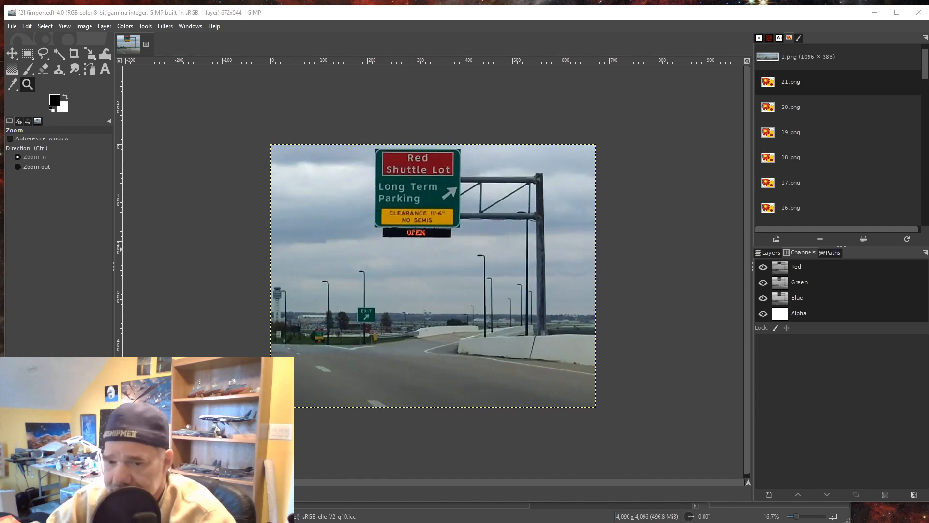
{"action": "left_click", "coordinate": [876, 13]}
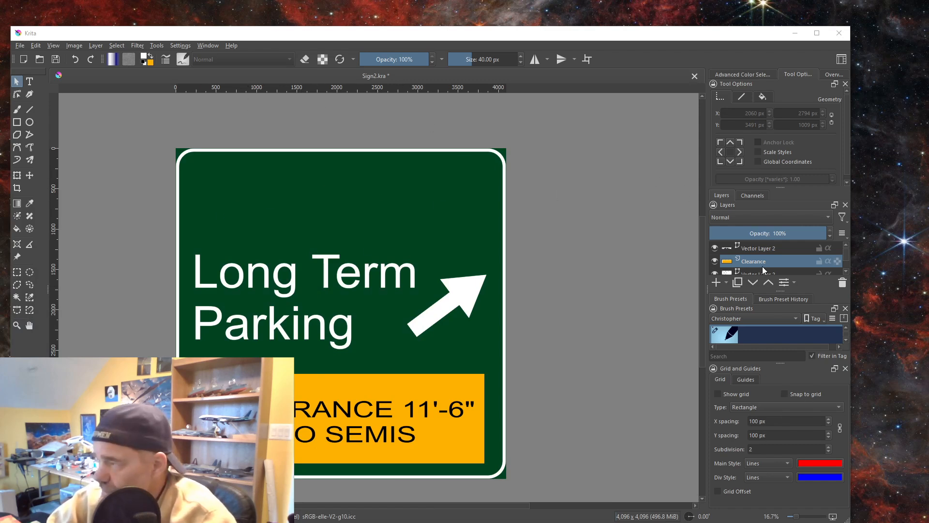
{"action": "left_click", "coordinate": [755, 247]}
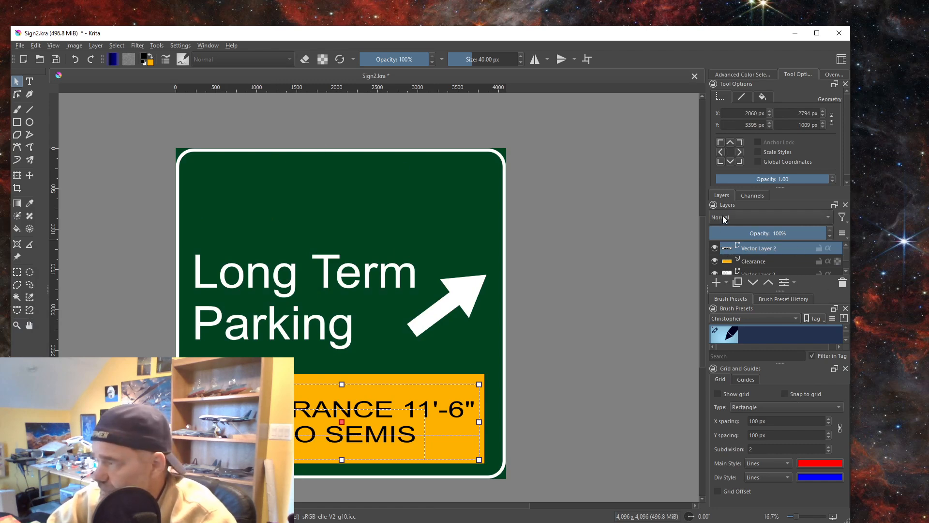
{"action": "left_click", "coordinate": [726, 282]}
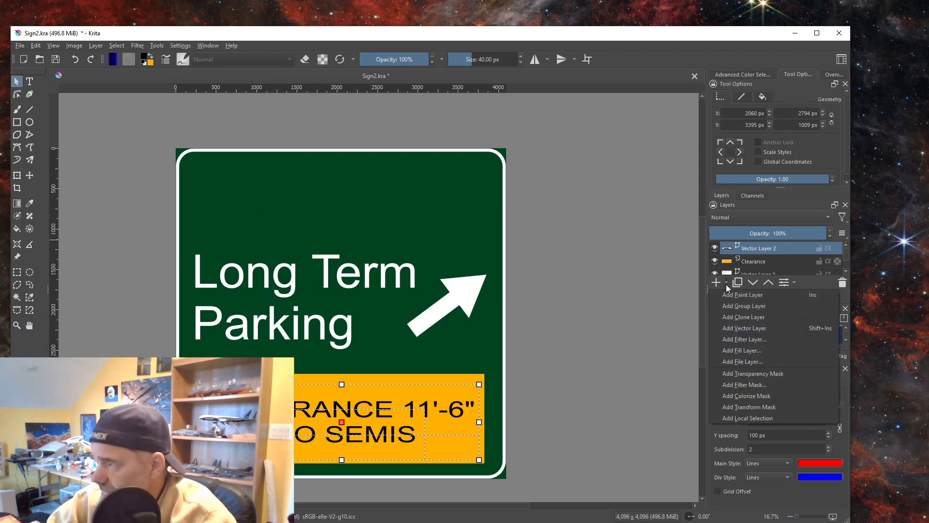
{"action": "left_click", "coordinate": [744, 328]}
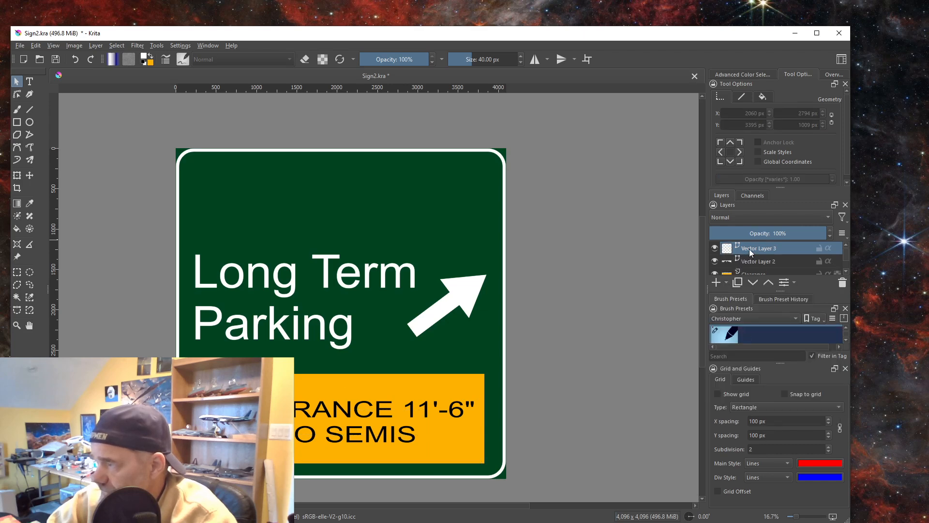
Rename the layer holding the clearance lettering to "clearance text"
{"action": "left_click", "coordinate": [751, 264]}
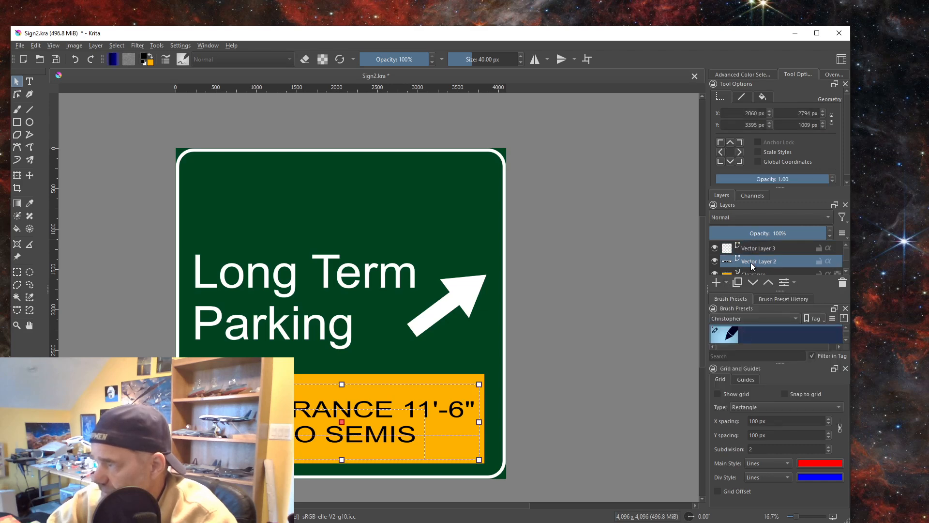
{"action": "double_click", "coordinate": [751, 261]}
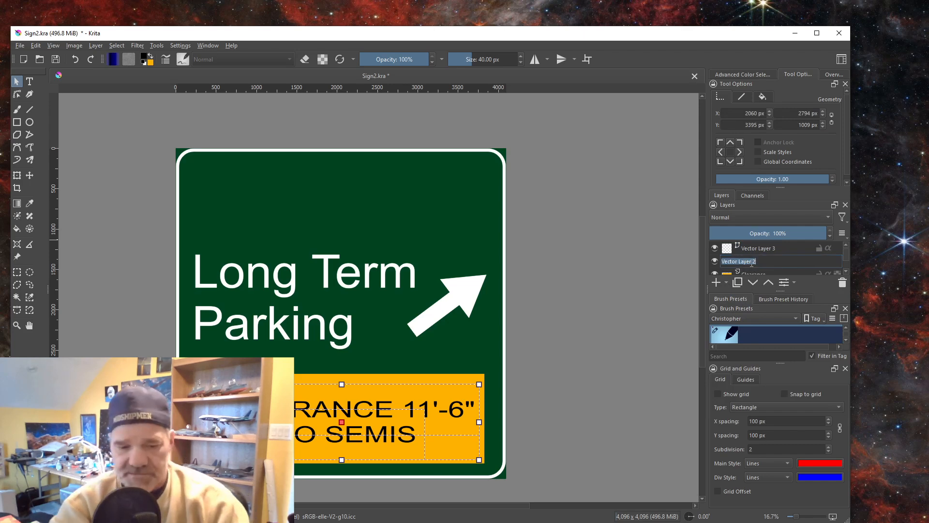
{"action": "type", "text": "cl"}
{"action": "key", "text": "BackSpace"}
{"action": "key", "text": "BackSpace"}
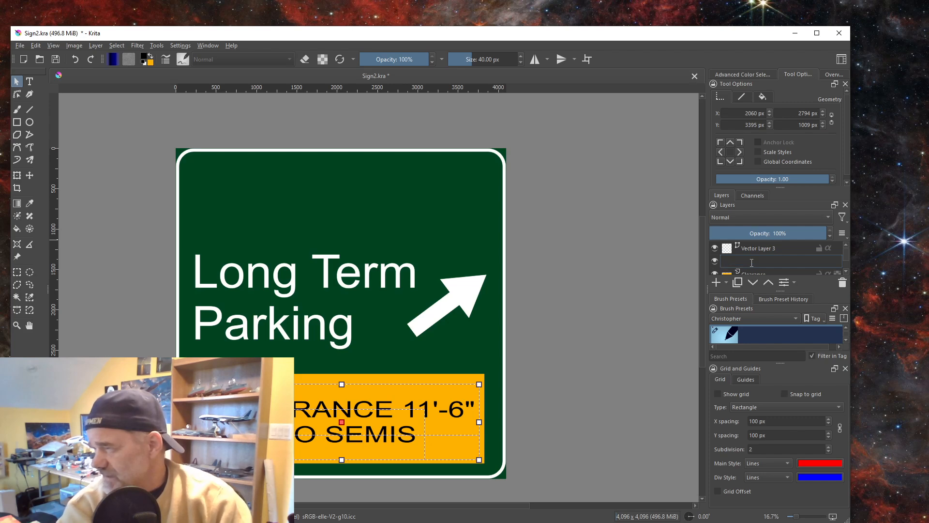
{"action": "type", "text": "cleara"}
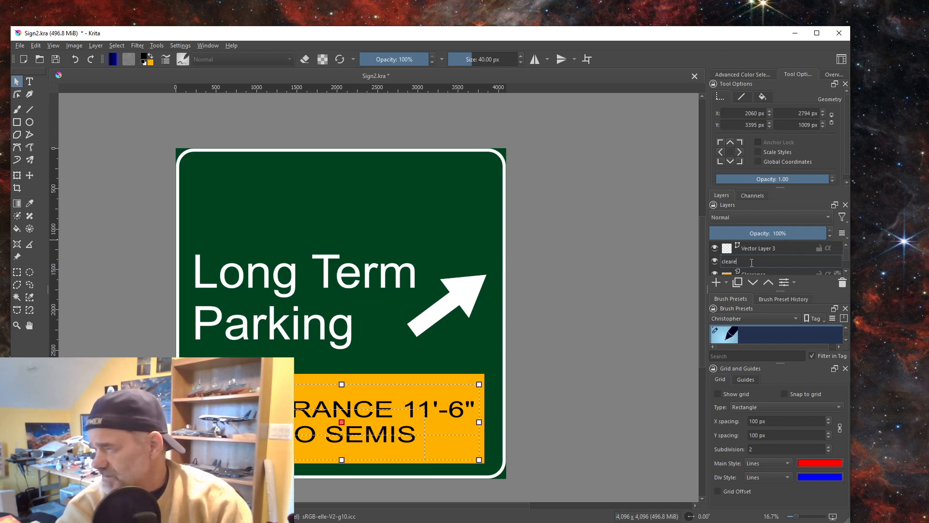
{"action": "type", "text": "nce text"}
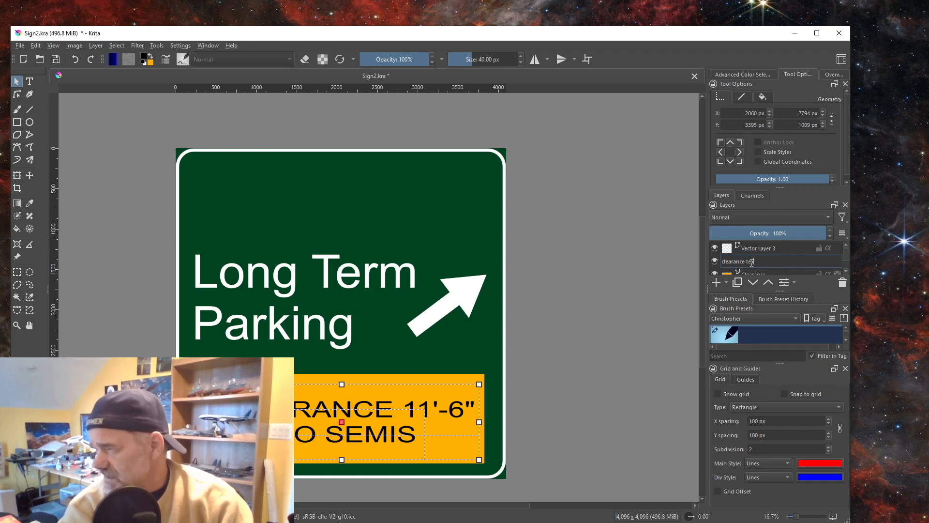
{"action": "key", "text": "Return"}
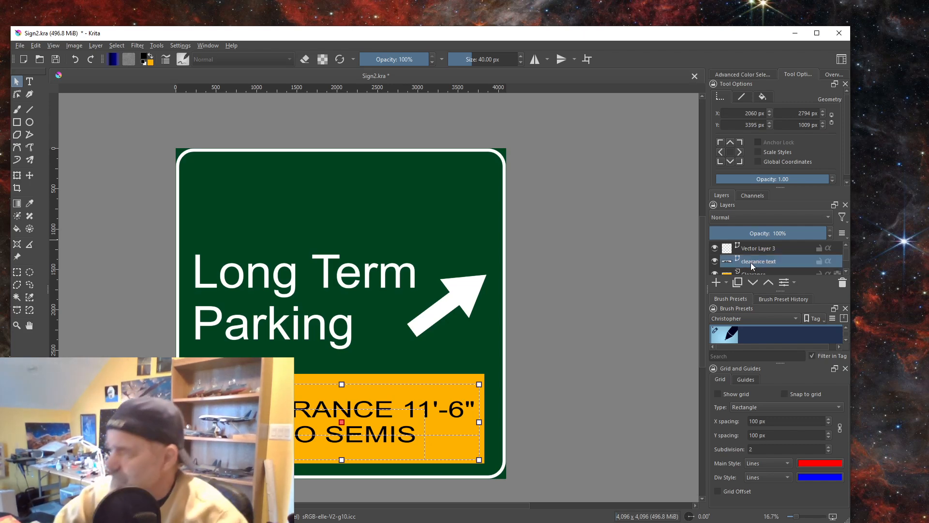
Rename the new empty vector layer to "Red Box"
{"action": "left_click", "coordinate": [751, 248]}
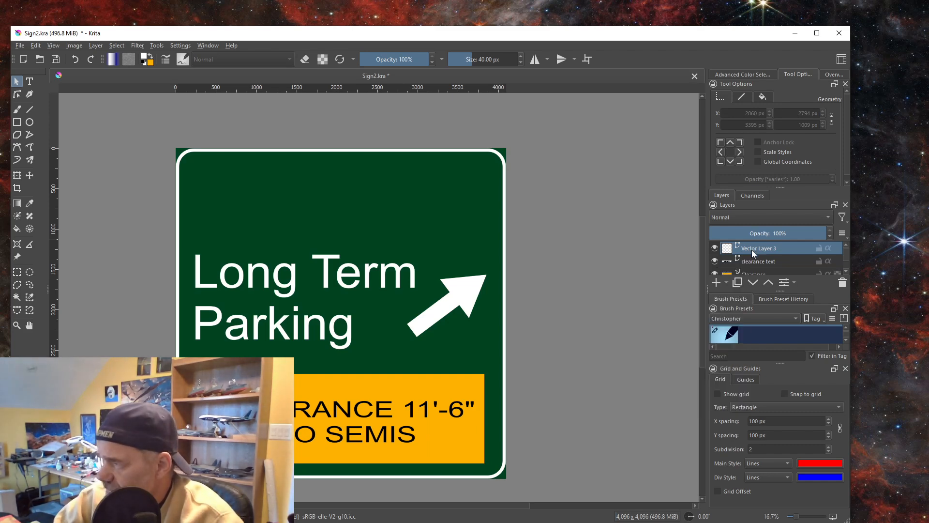
{"action": "double_click", "coordinate": [750, 249]}
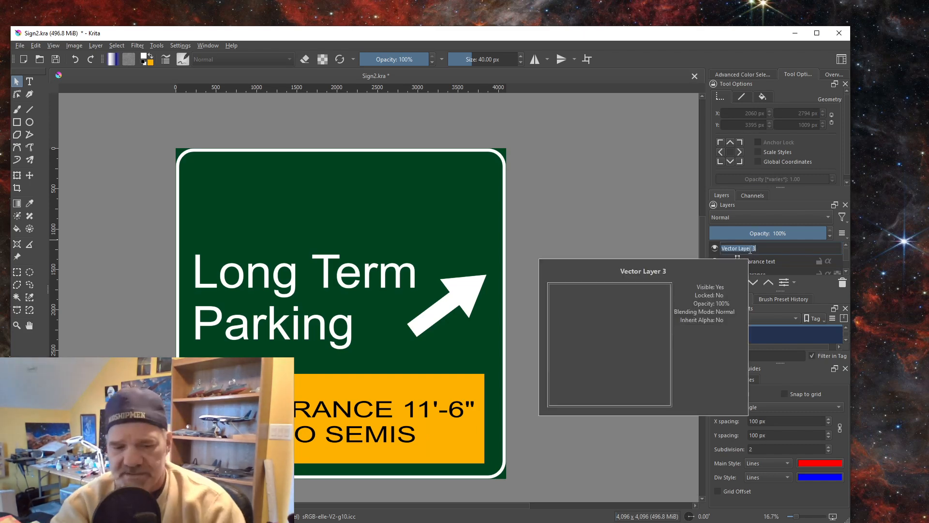
{"action": "type", "text": "Rid"}
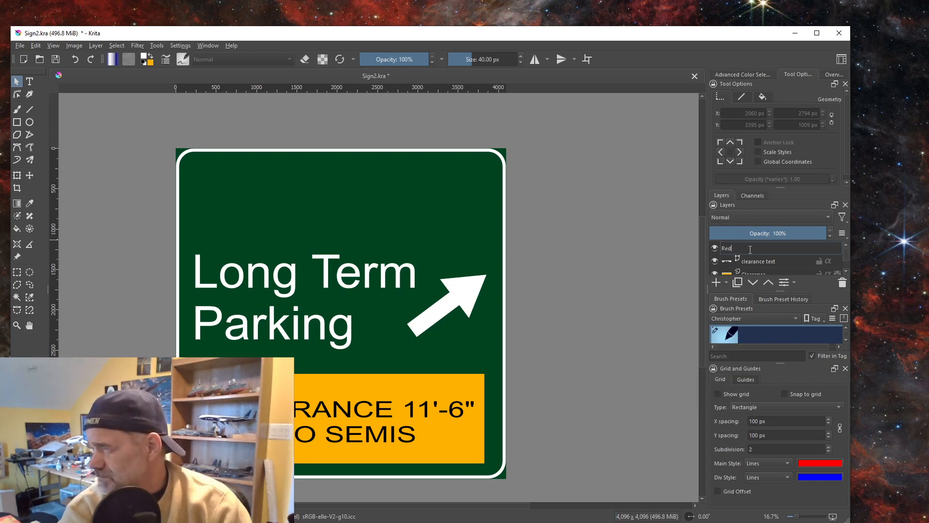
{"action": "key", "text": "Return"}
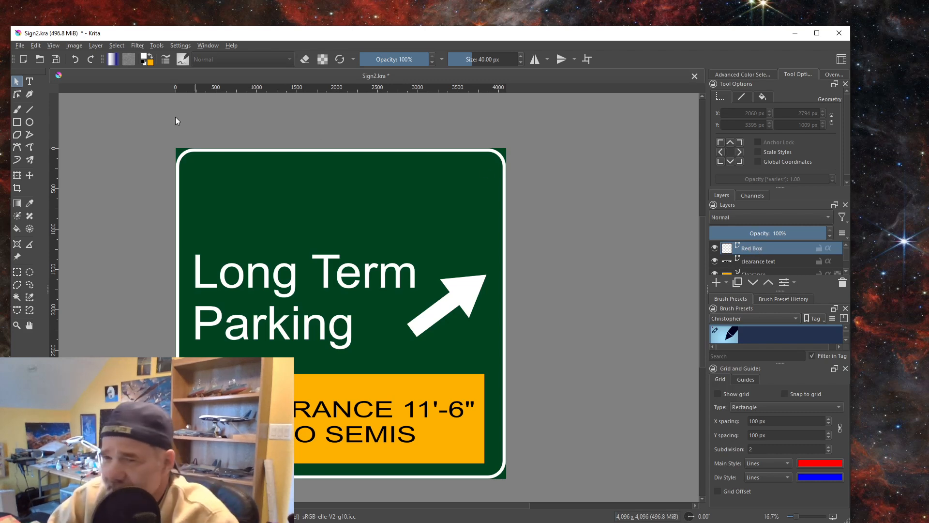
Set the foreground color to dark red #9c0000, starting from a red palette swatch and darkening it
{"action": "left_click", "coordinate": [144, 59]}
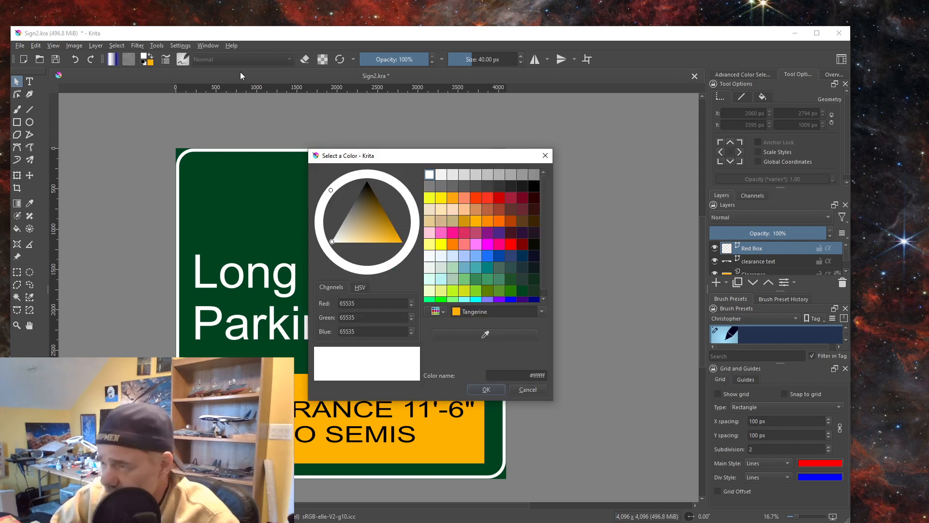
{"action": "left_click", "coordinate": [151, 59]}
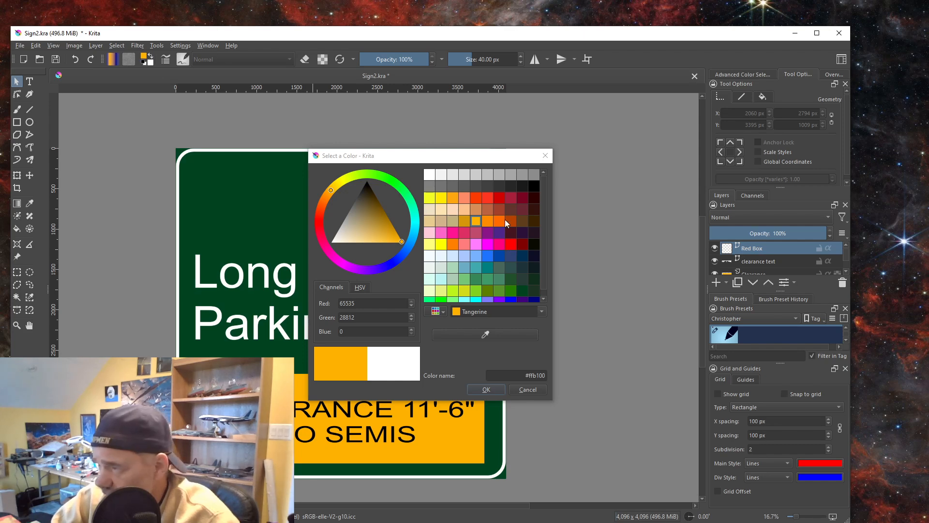
{"action": "left_click", "coordinate": [498, 197]}
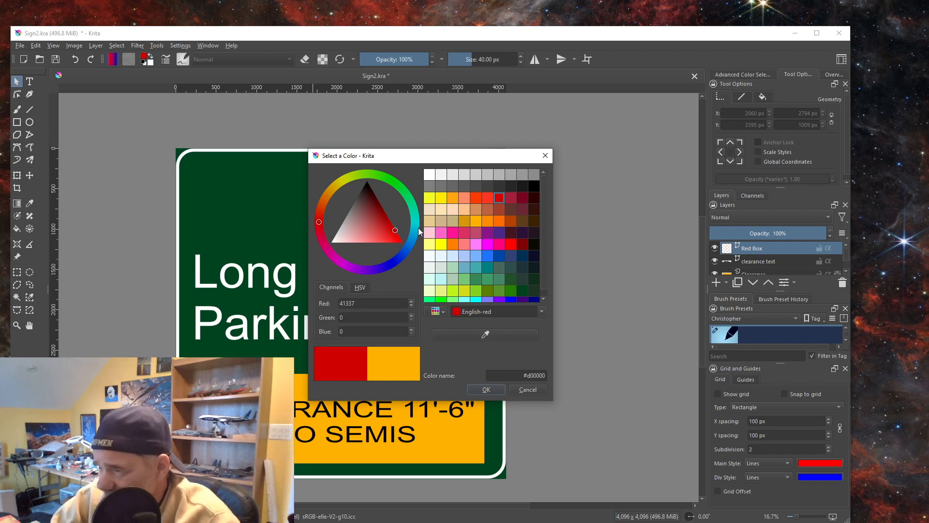
{"action": "left_click_drag", "start_coordinate": [395, 230], "coordinate": [392, 220]}
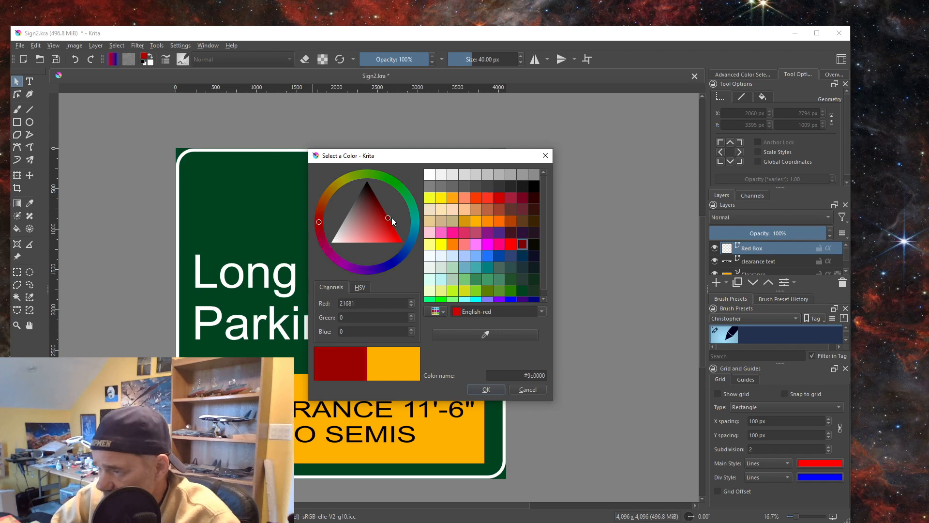
{"action": "left_click", "coordinate": [486, 389]}
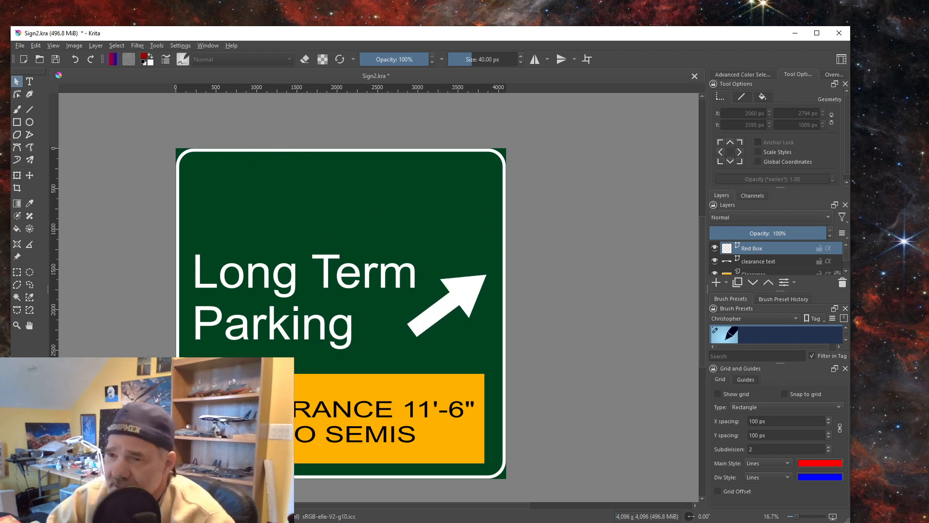
Activate the Rectangle tool and set the foreground color to dark red #9e0000, starting from a red palette swatch
{"action": "left_click", "coordinate": [17, 123]}
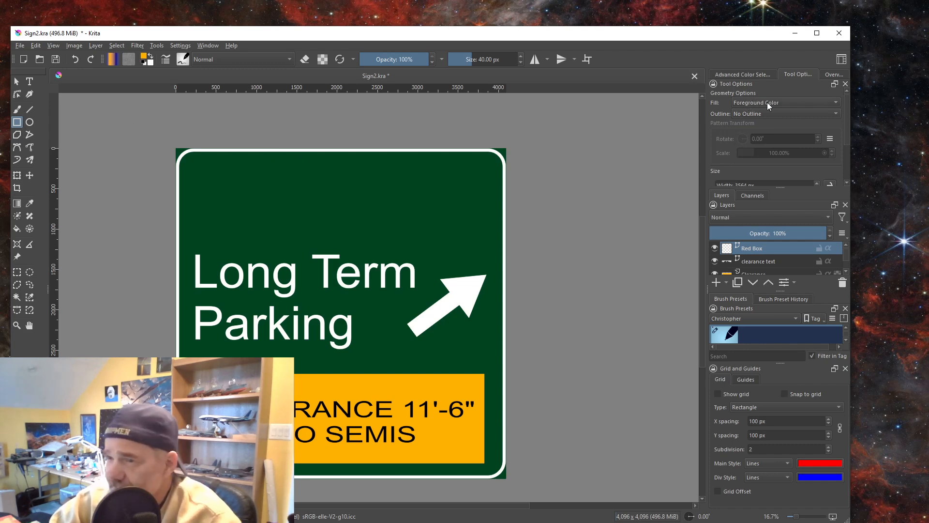
{"action": "left_click", "coordinate": [144, 59]}
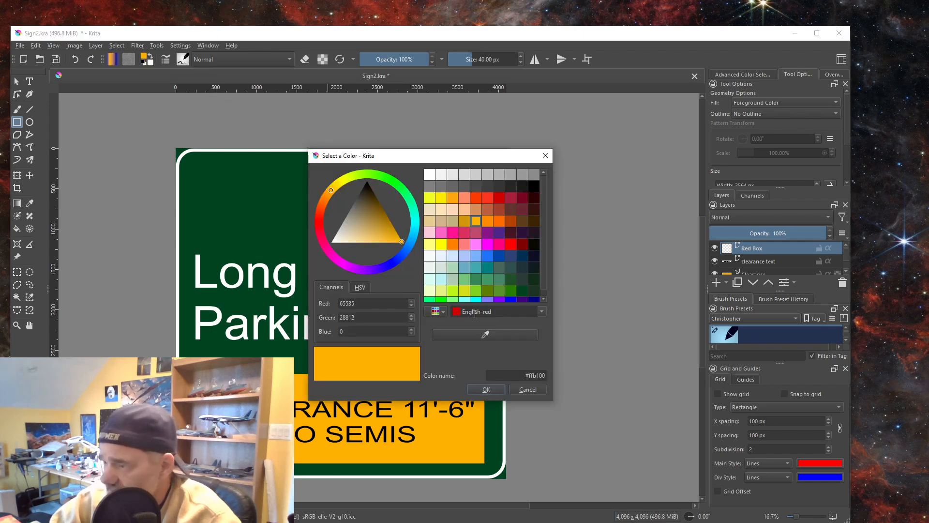
{"action": "left_click", "coordinate": [501, 198]}
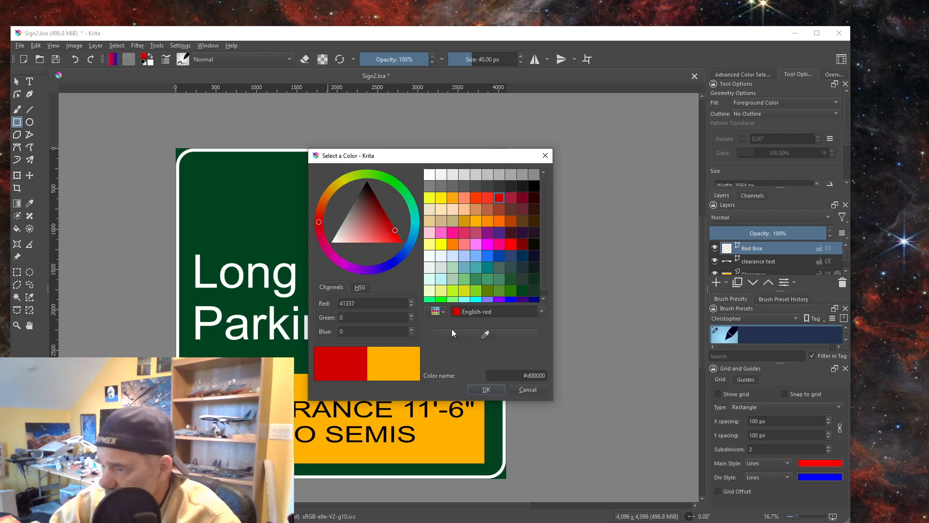
{"action": "left_click_drag", "start_coordinate": [397, 234], "coordinate": [390, 221]}
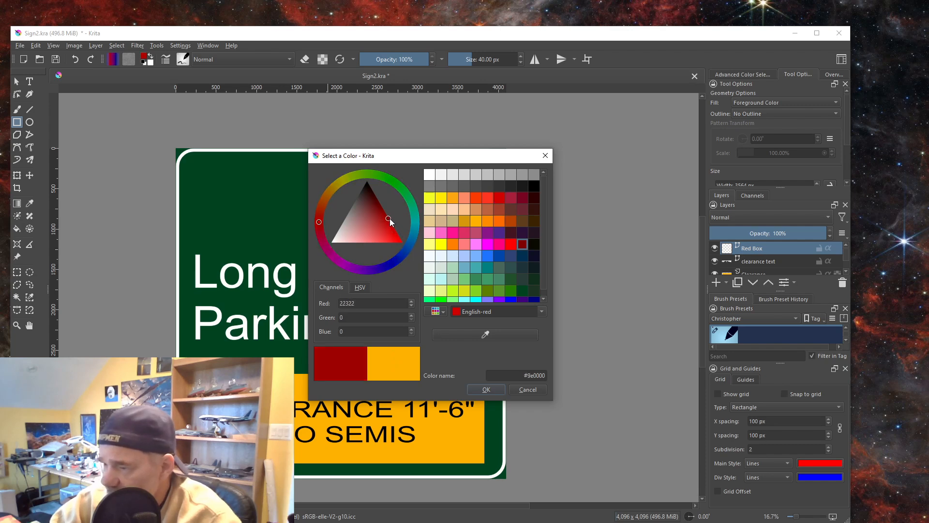
{"action": "left_click", "coordinate": [488, 389]}
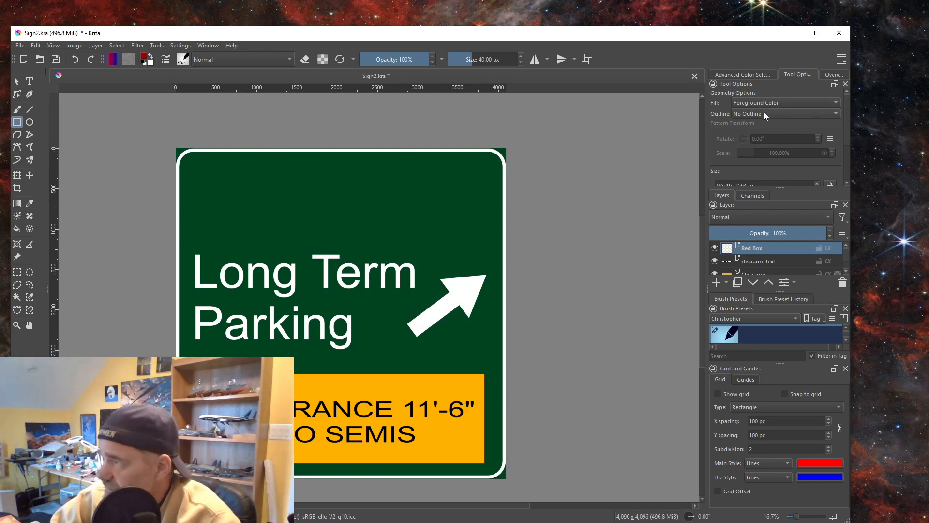
Set the outline to Brush (Background Color), check the reference photo in GIMP, and draw a rectangle about 3530 px wide above "Long Term" in Krita
{"action": "left_click", "coordinate": [836, 115]}
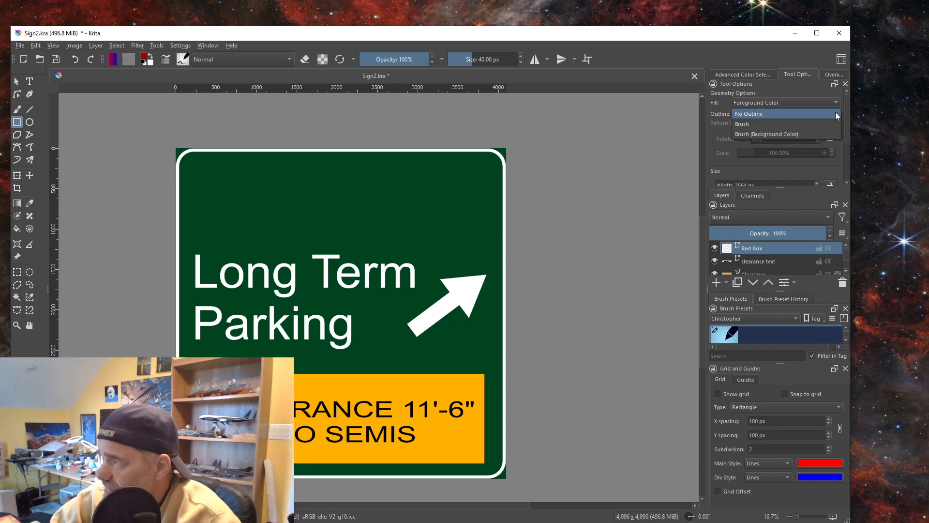
{"action": "left_click", "coordinate": [776, 135]}
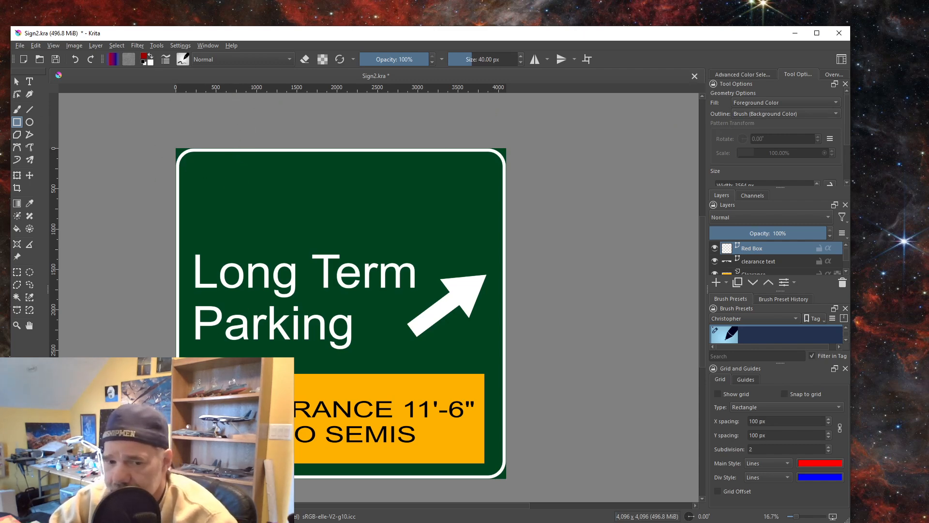
{"action": "key", "text": "alt+Tab"}
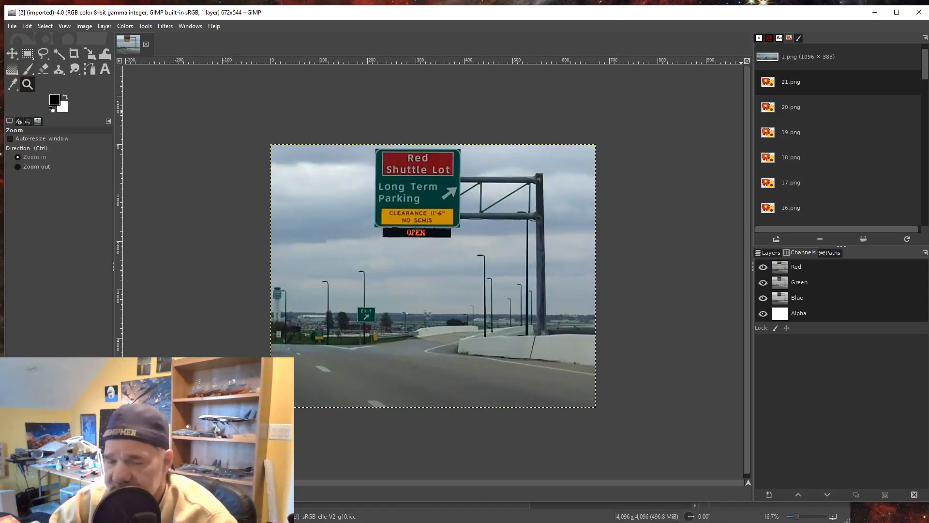
{"action": "left_click", "coordinate": [876, 12]}
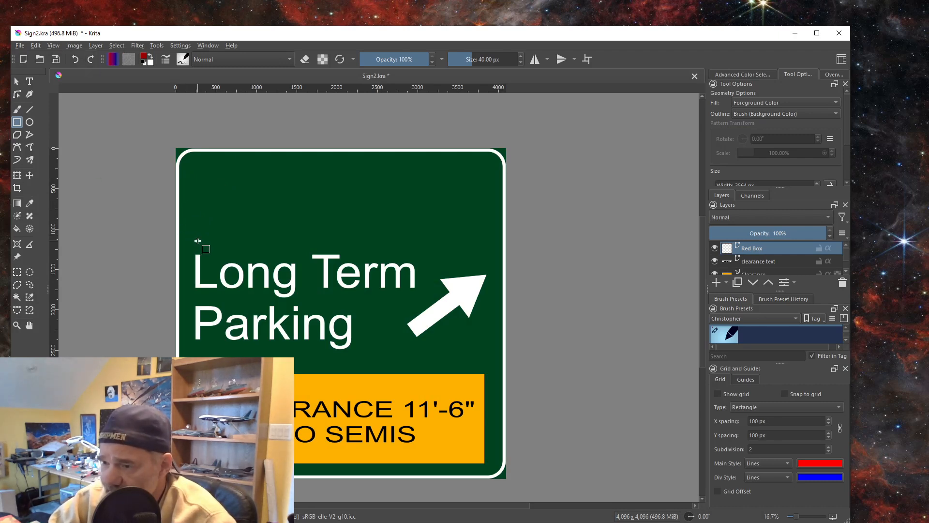
{"action": "left_click", "coordinate": [196, 242]}
{"action": "left_click_drag", "start_coordinate": [196, 241], "coordinate": [481, 163]}
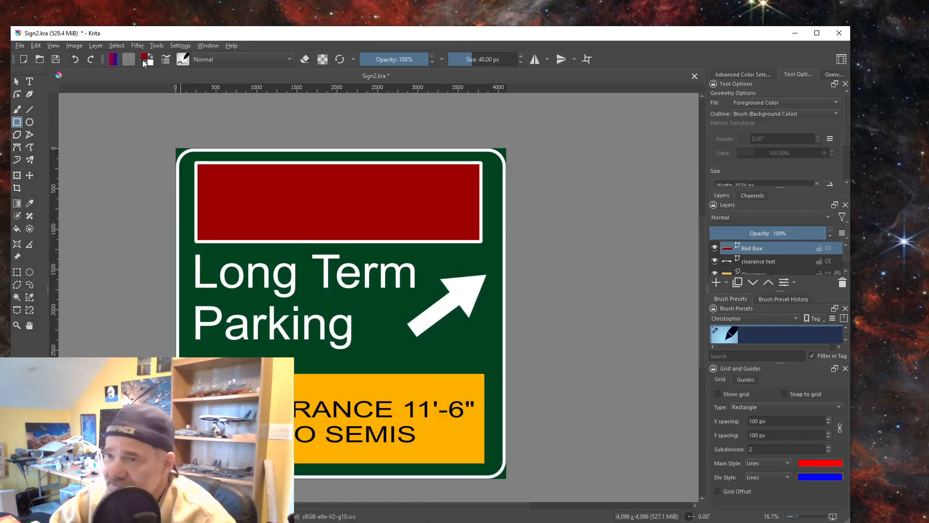
Stretch the red box slightly taller by extending its lower edge downward and its upper edge upward
{"action": "left_click", "coordinate": [17, 175]}
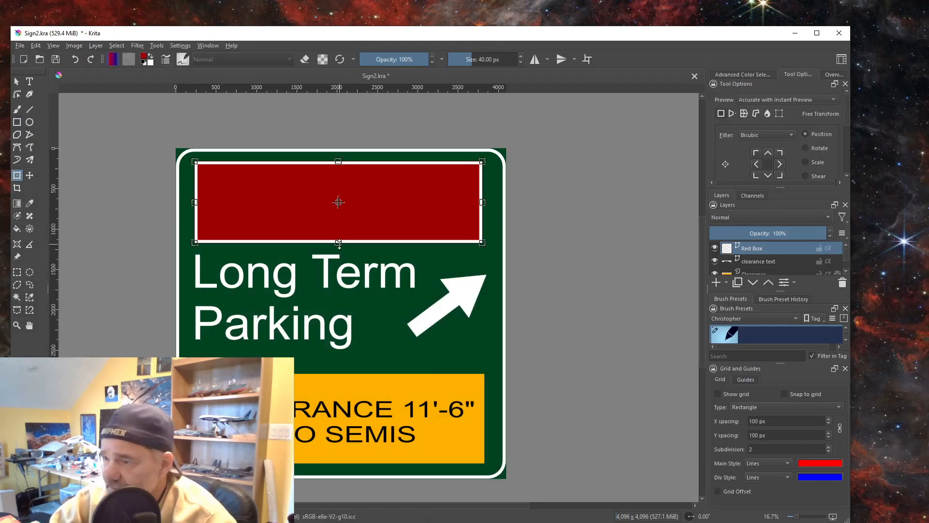
{"action": "left_click_drag", "start_coordinate": [338, 244], "coordinate": [338, 249]}
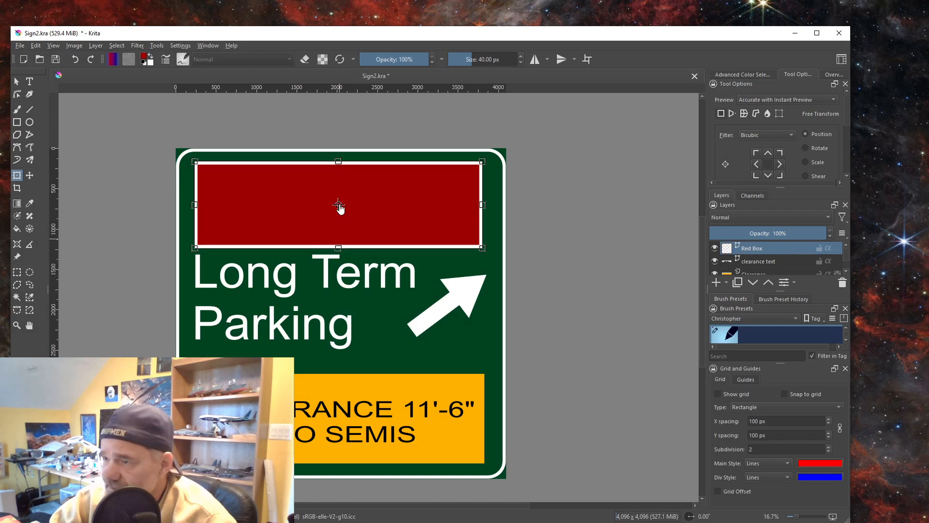
{"action": "left_click_drag", "start_coordinate": [342, 166], "coordinate": [338, 165]}
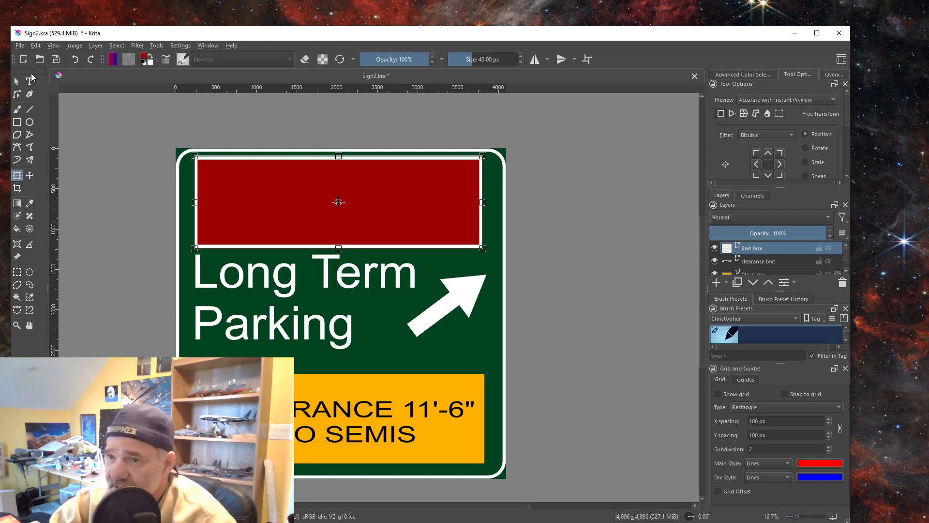
{"action": "left_click", "coordinate": [17, 83]}
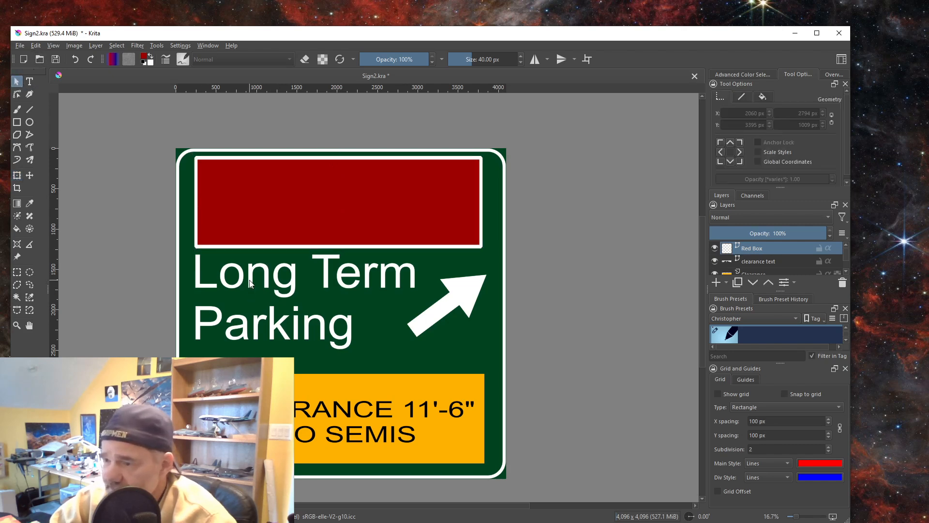
Move the "Long Term Parking" lettering on Vector Layer 1 slightly down, away from the red box
{"action": "left_click", "coordinate": [30, 83]}
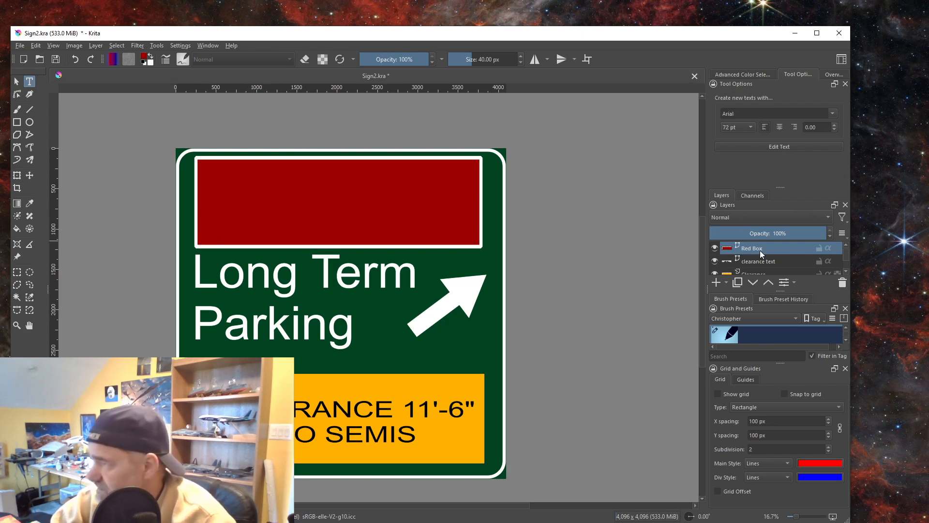
{"action": "scroll", "coordinate": [760, 261], "scroll_direction": "down", "scroll_amount": 3}
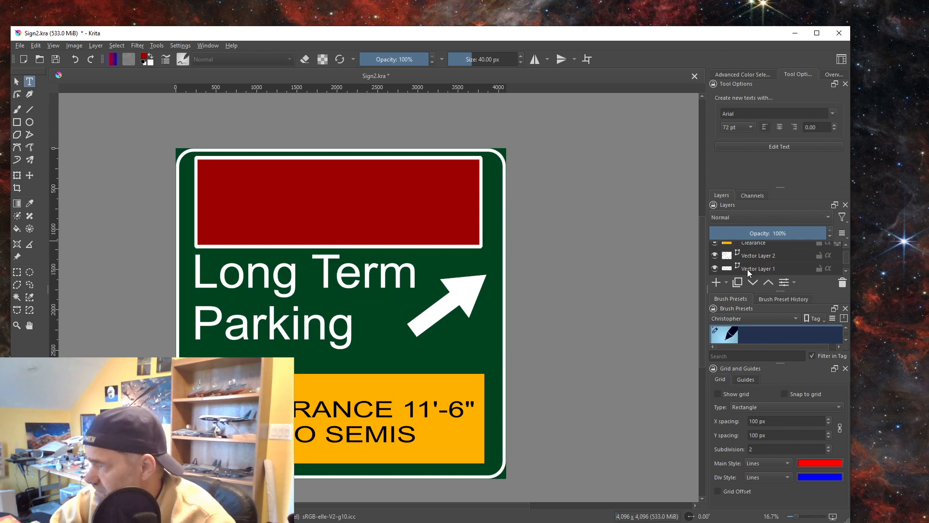
{"action": "left_click", "coordinate": [749, 269]}
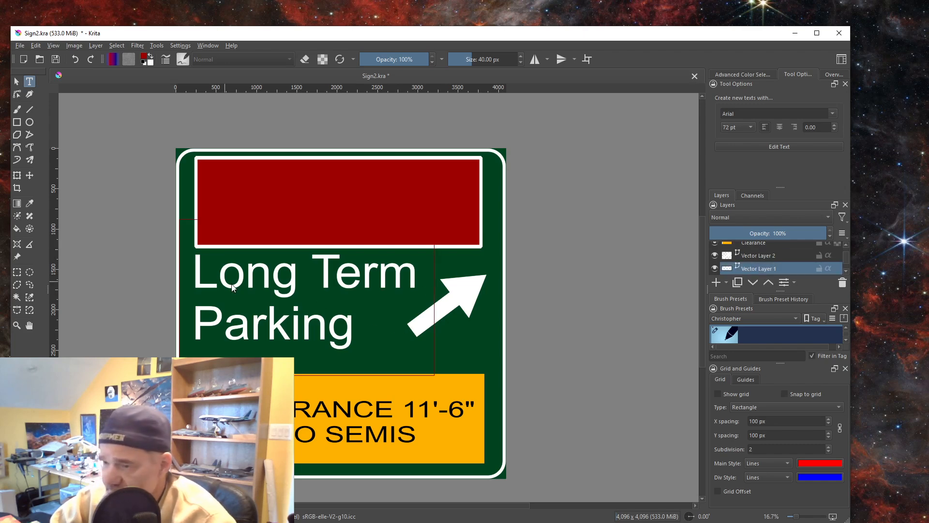
{"action": "left_click", "coordinate": [16, 175]}
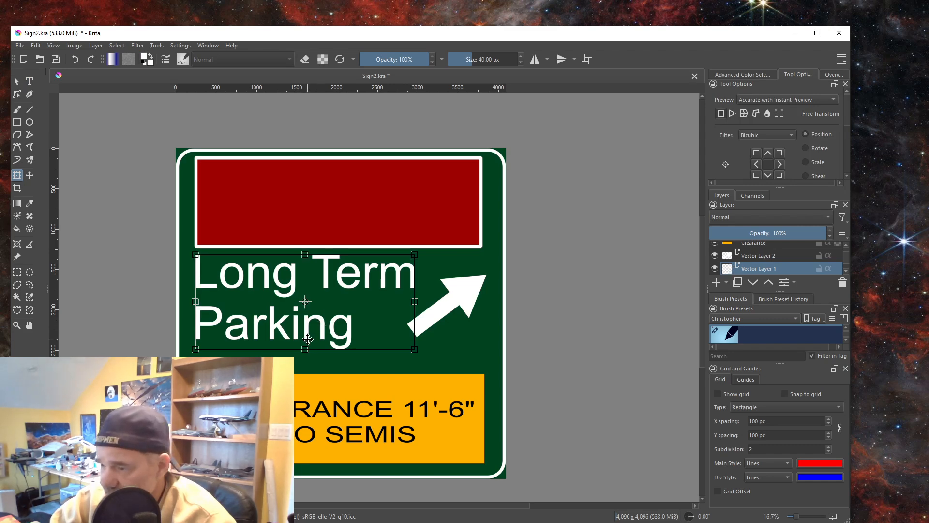
{"action": "left_click_drag", "start_coordinate": [309, 327], "coordinate": [309, 334]}
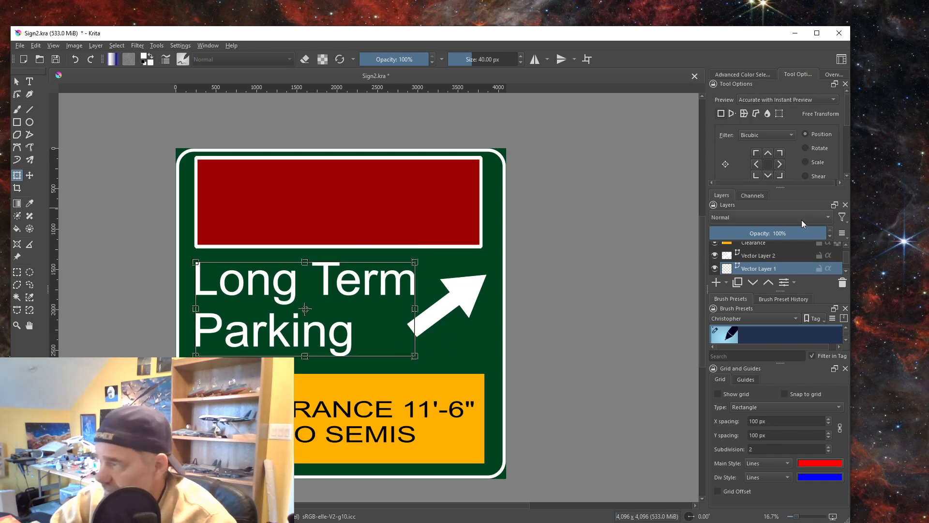
Move the white arrow on Vector Layer 2 slightly down to line up with the "Long Term Parking" lettering
{"action": "scroll", "coordinate": [762, 261], "scroll_direction": "down", "scroll_amount": 2}
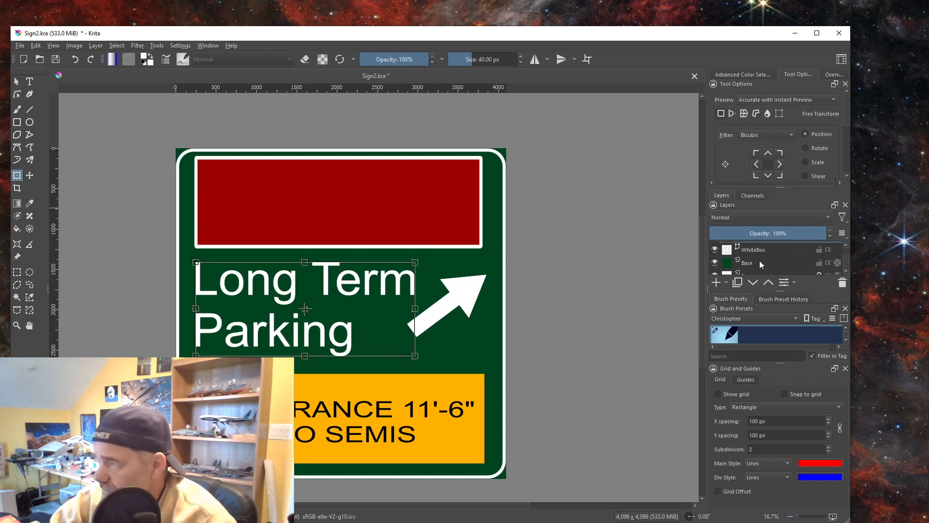
{"action": "scroll", "coordinate": [755, 256], "scroll_direction": "up", "scroll_amount": 2}
{"action": "left_click", "coordinate": [760, 258]}
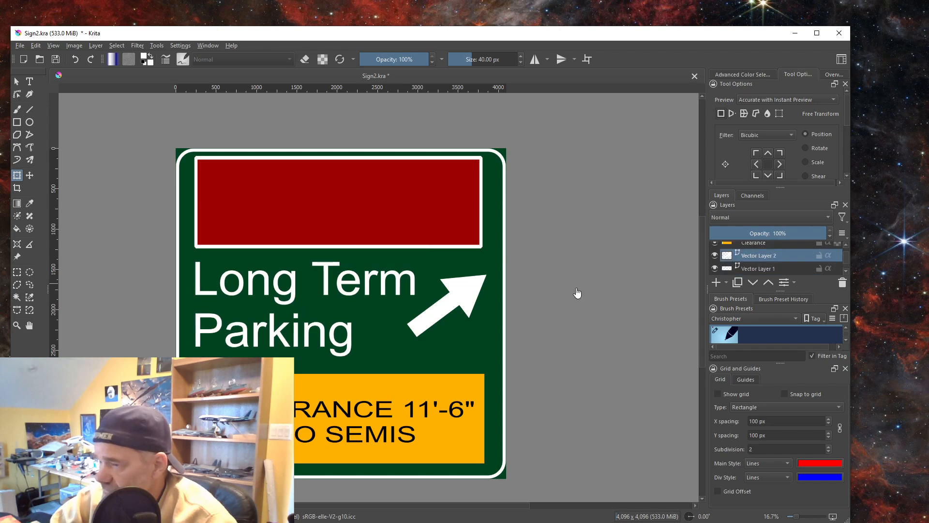
{"action": "left_click_drag", "start_coordinate": [460, 300], "coordinate": [462, 305]}
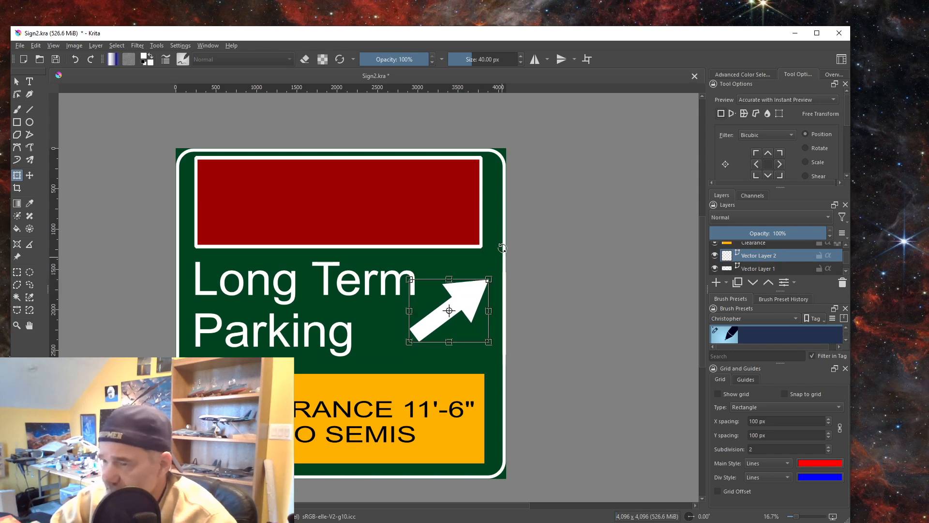
Add a new paint layer directly above the Red Box layer
{"action": "scroll", "coordinate": [772, 257], "scroll_direction": "up", "scroll_amount": 2}
{"action": "left_click", "coordinate": [765, 248]}
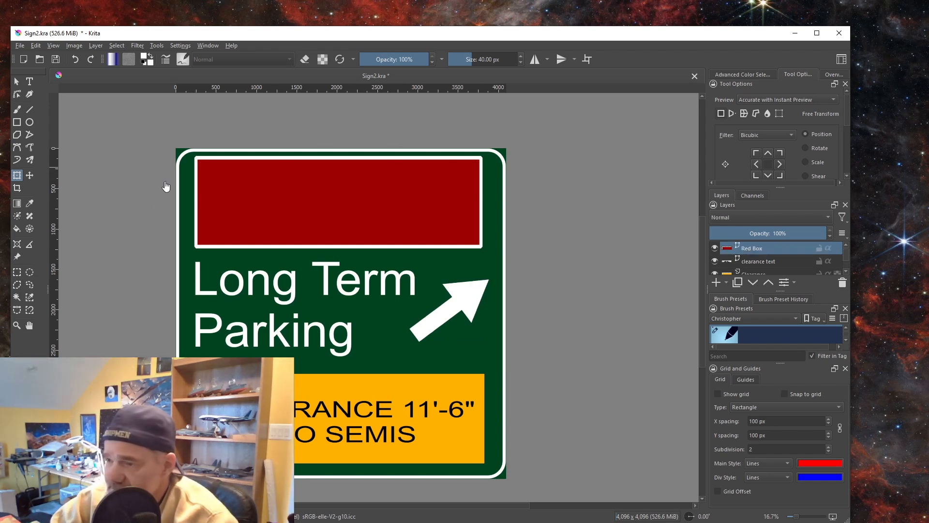
{"action": "left_click", "coordinate": [94, 47]}
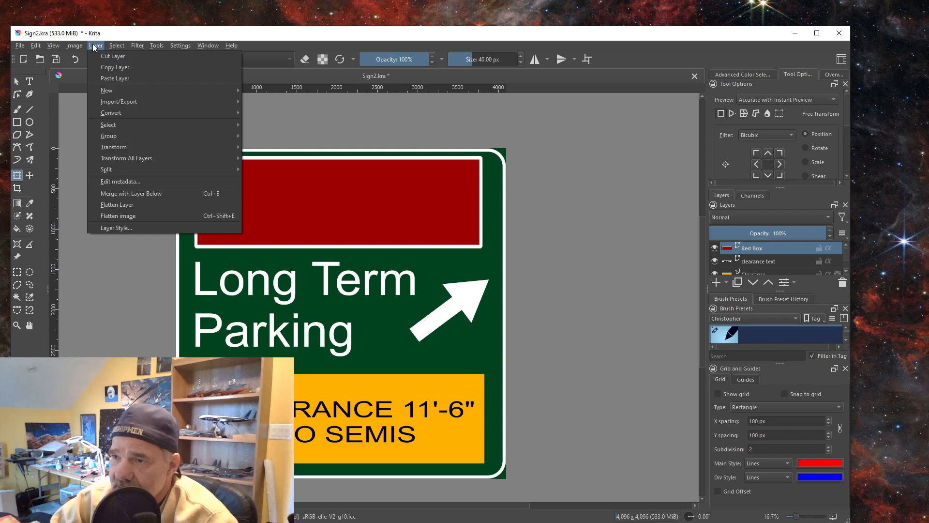
{"action": "mouse_move", "coordinate": [122, 91]}
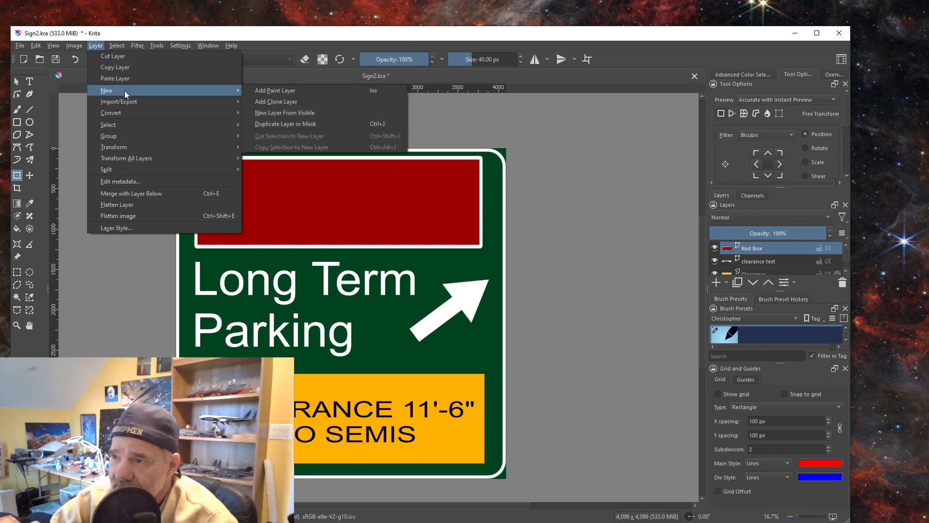
{"action": "left_click", "coordinate": [301, 93]}
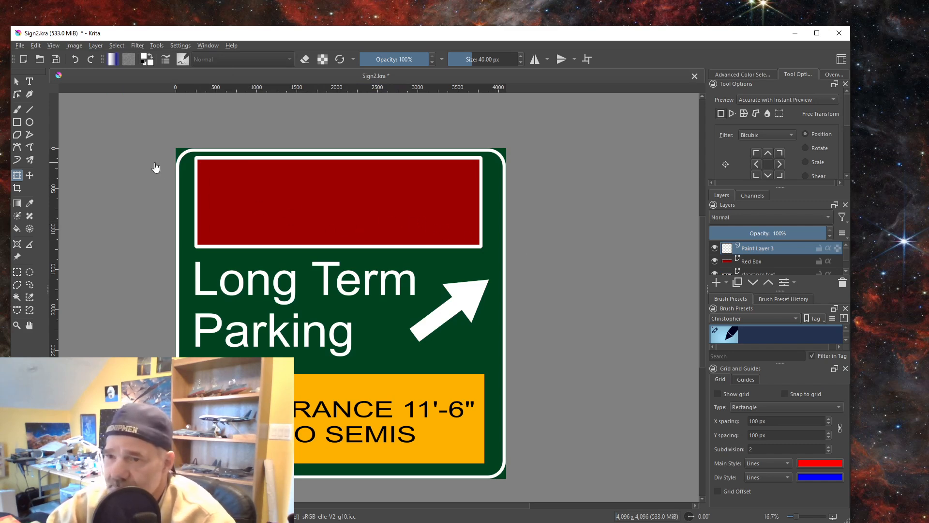
Create a text object over the red box, select its placeholder text, and check the wording on the reference photo in GIMP before returning to Krita
{"action": "left_click", "coordinate": [29, 83]}
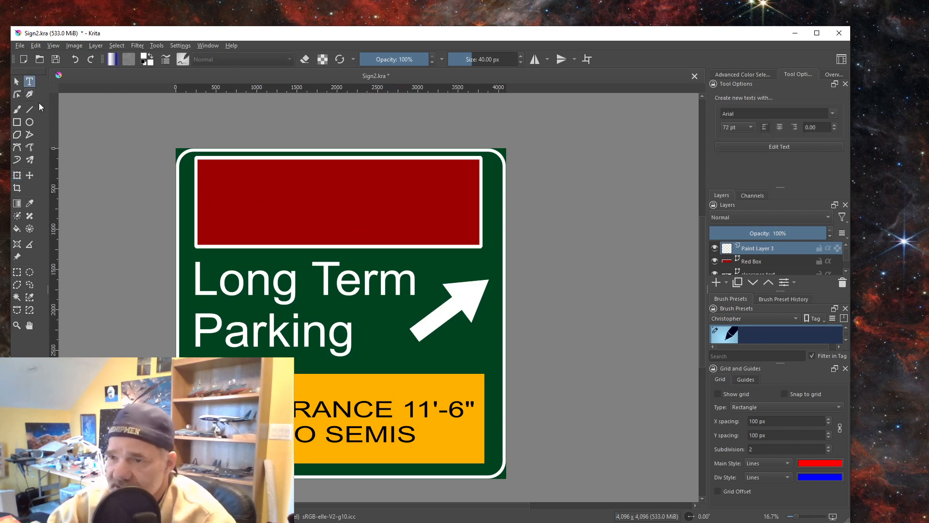
{"action": "left_click_drag", "start_coordinate": [236, 231], "coordinate": [469, 164]}
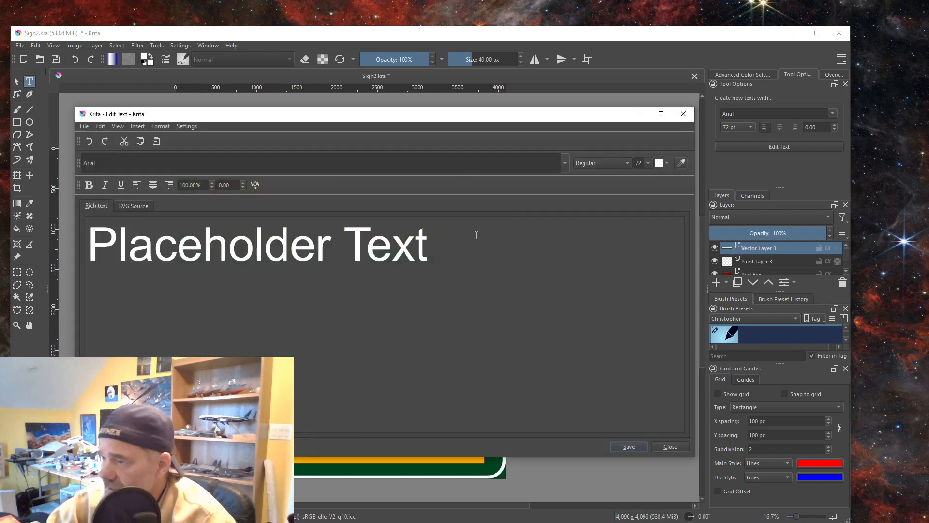
{"action": "left_click_drag", "start_coordinate": [437, 252], "coordinate": [61, 252]}
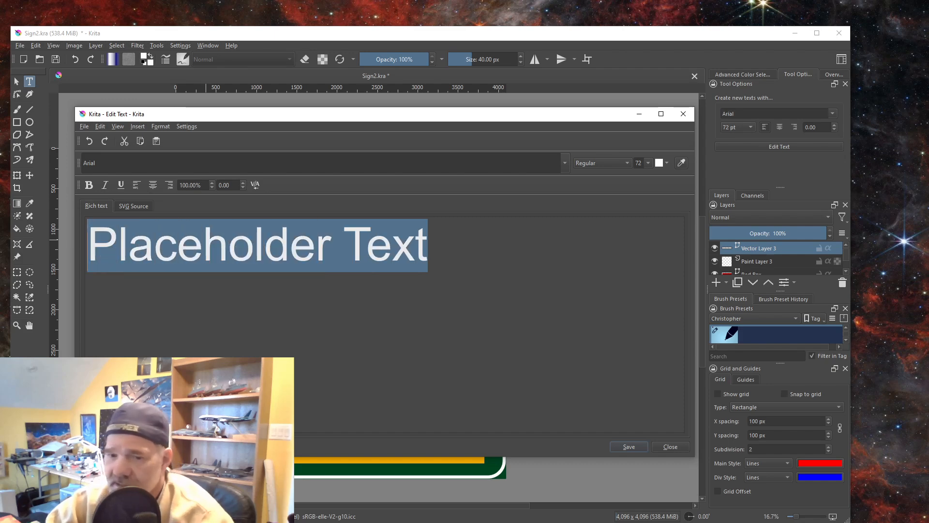
{"action": "key", "text": "alt+Tab"}
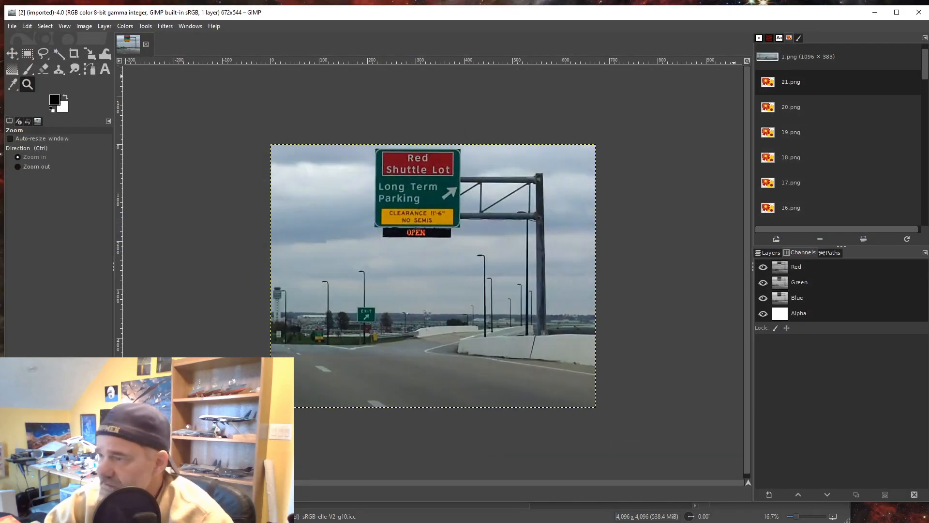
{"action": "left_click", "coordinate": [875, 12]}
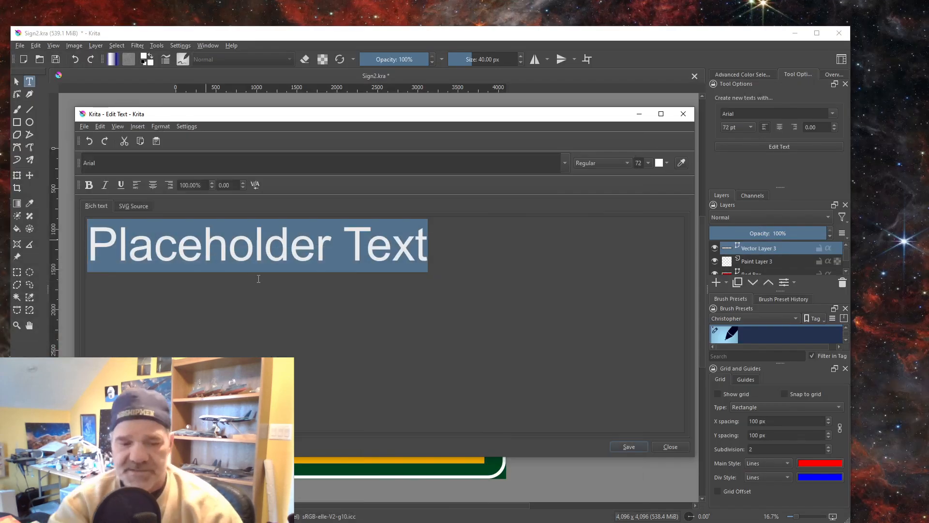
Replace the placeholder text with "Red" on the first line and "Shuttle Lot" on the second, rechecking the line break on GIMP's reference photo
{"action": "type", "text": "R"}
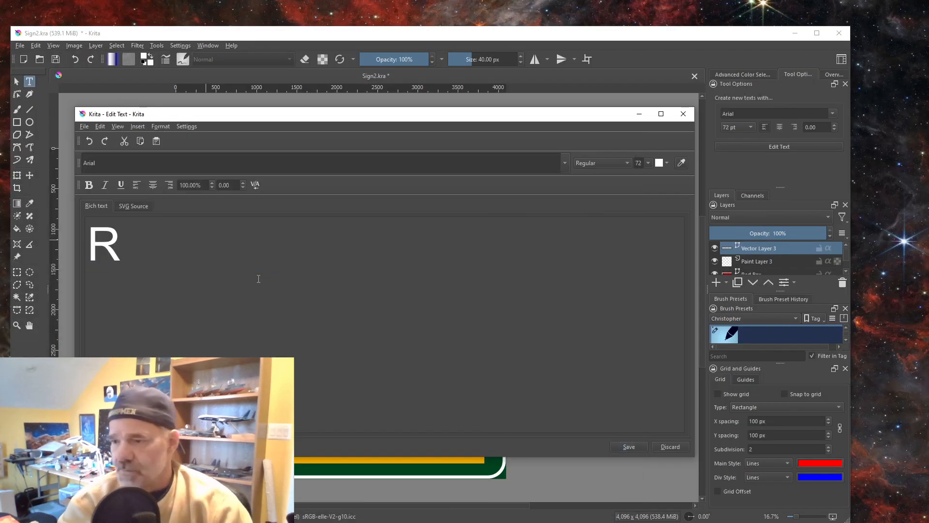
{"action": "type", "text": "ed Shuttle"}
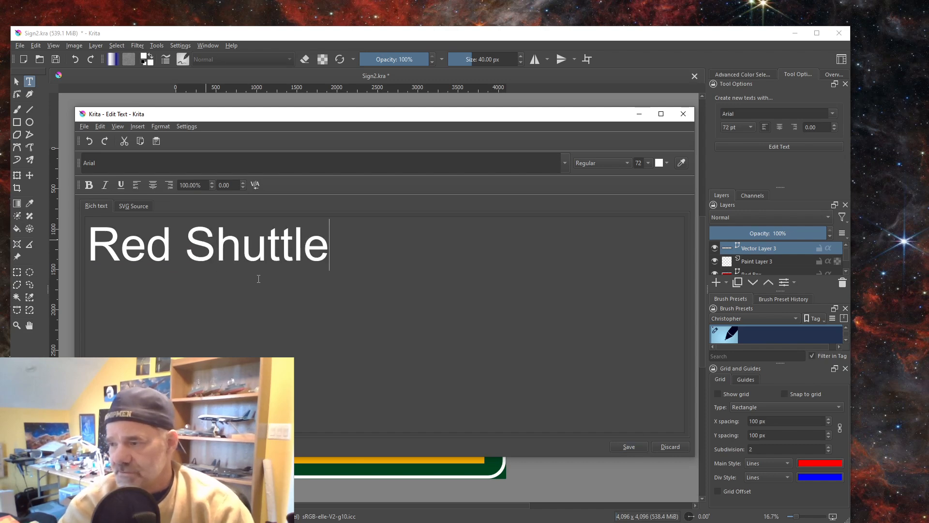
{"action": "key", "text": "Return"}
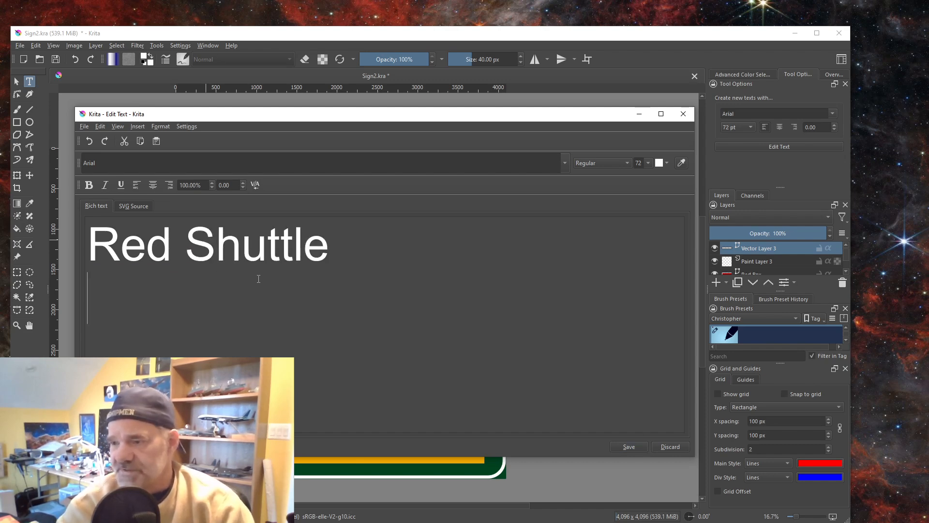
{"action": "key", "text": "BackSpace"}
{"action": "key", "text": "BackSpace"}
{"action": "key", "text": "BackSpace"}
{"action": "key", "text": "BackSpace"}
{"action": "key", "text": "BackSpace"}
{"action": "key", "text": "BackSpace"}
{"action": "key", "text": "BackSpace"}
{"action": "key", "text": "BackSpace"}
{"action": "key", "text": "BackSpace"}
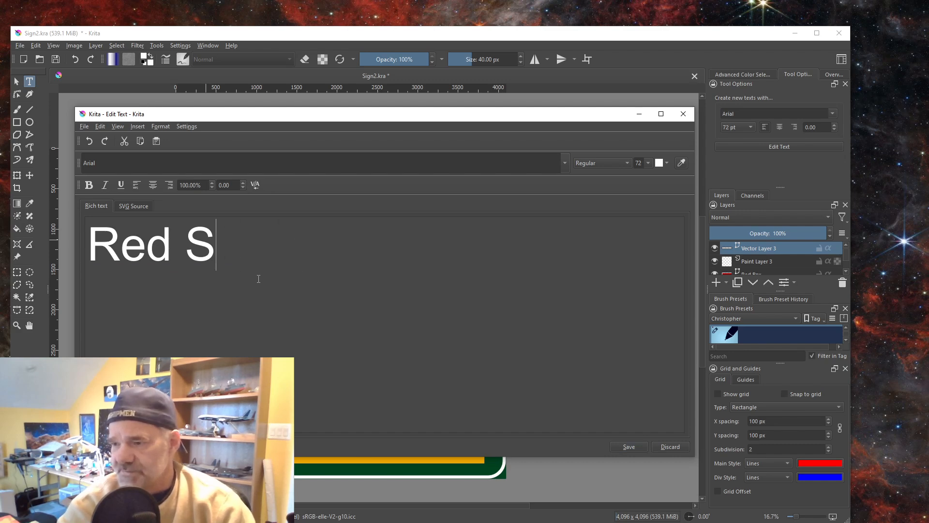
{"action": "key", "text": "Return"}
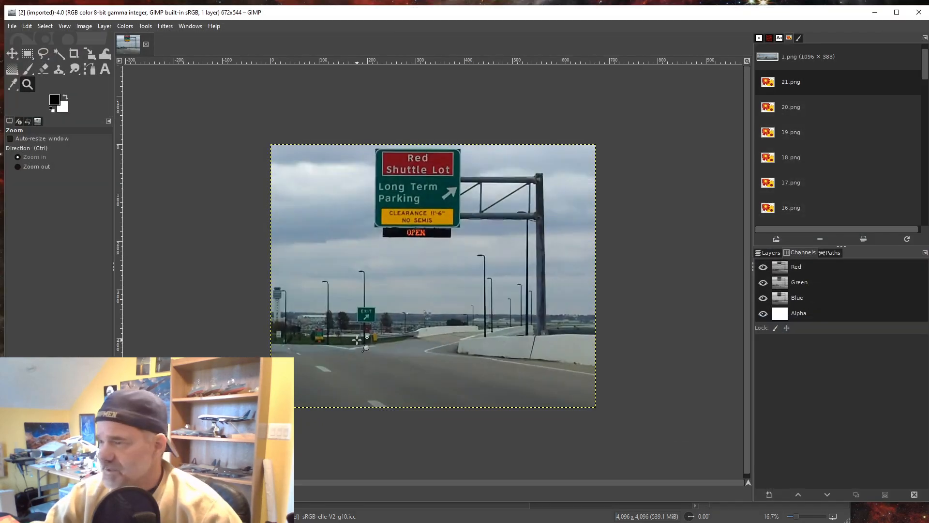
{"action": "left_click", "coordinate": [875, 12]}
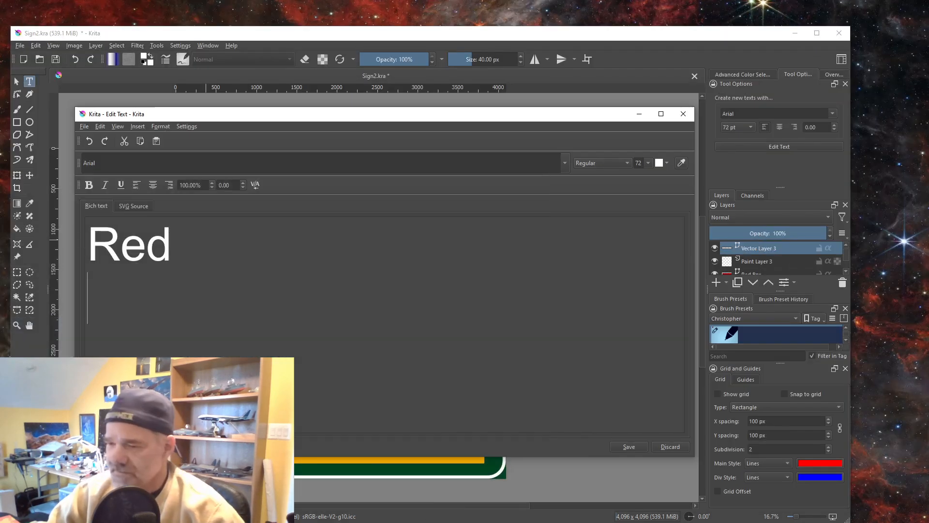
{"action": "type", "text": "S"}
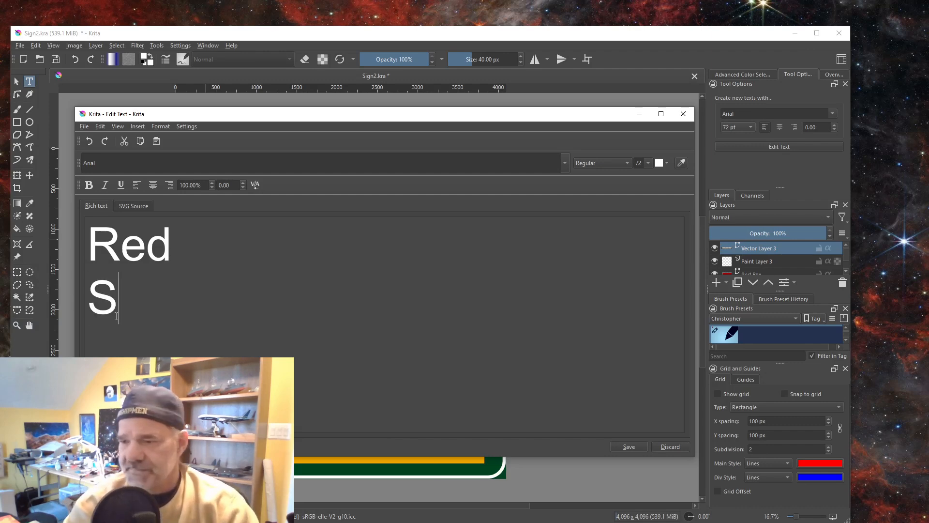
{"action": "type", "text": "huttle Lot"}
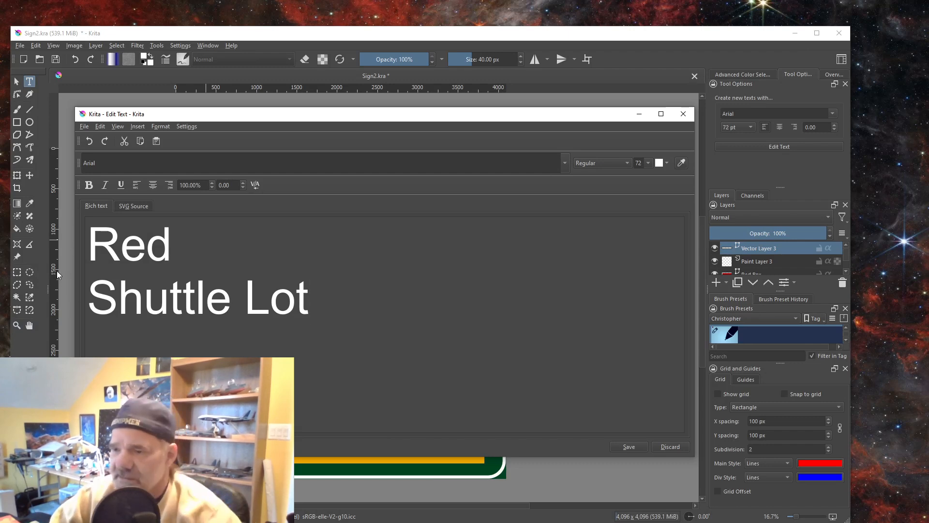
Center-align both lines of the "Red Shuttle Lot" text, save it to the canvas and close the text editor
{"action": "left_click", "coordinate": [152, 185]}
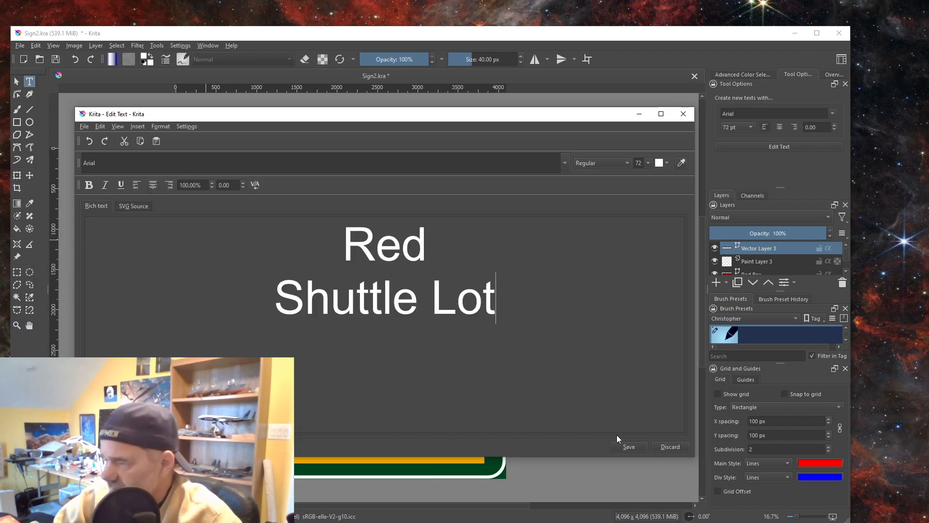
{"action": "left_click", "coordinate": [626, 446]}
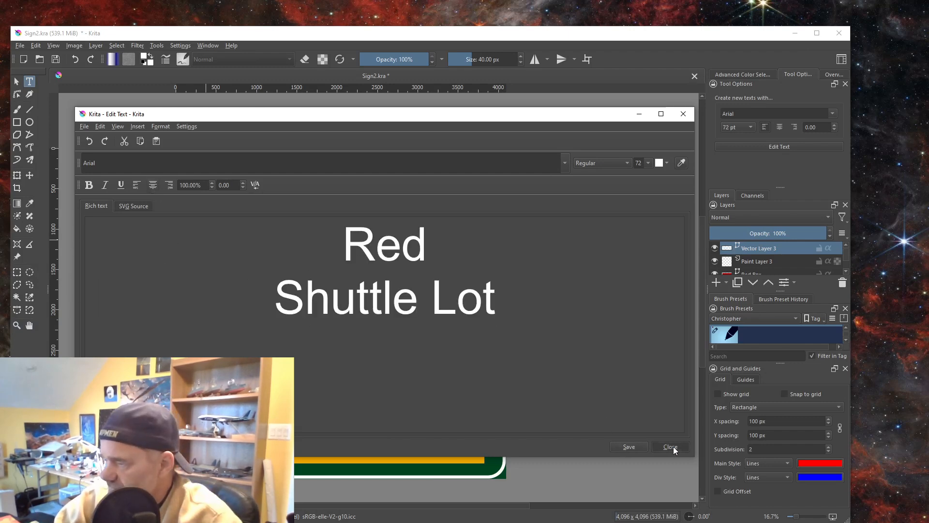
{"action": "left_click", "coordinate": [673, 446]}
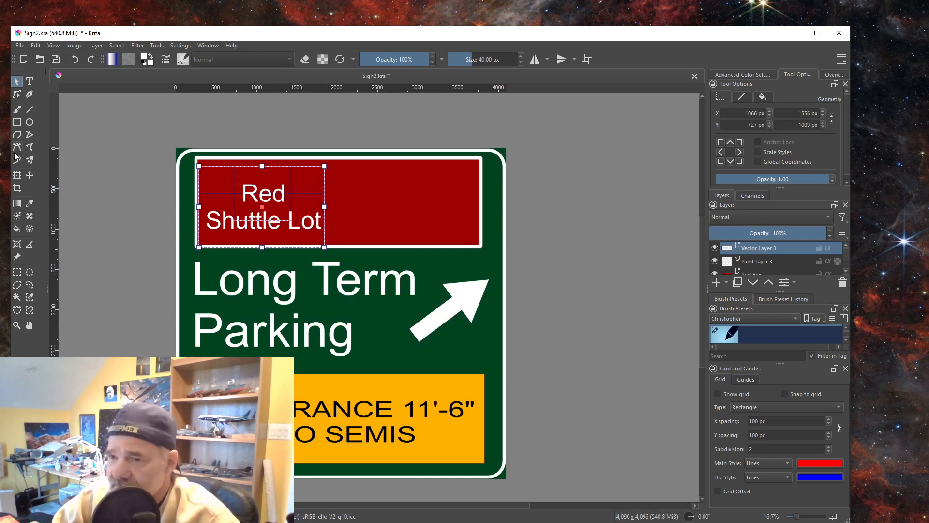
Transform the "Red Shuttle Lot" lettering, moving it up inside the red box and stretching it to nearly fill the box
{"action": "left_click", "coordinate": [18, 176]}
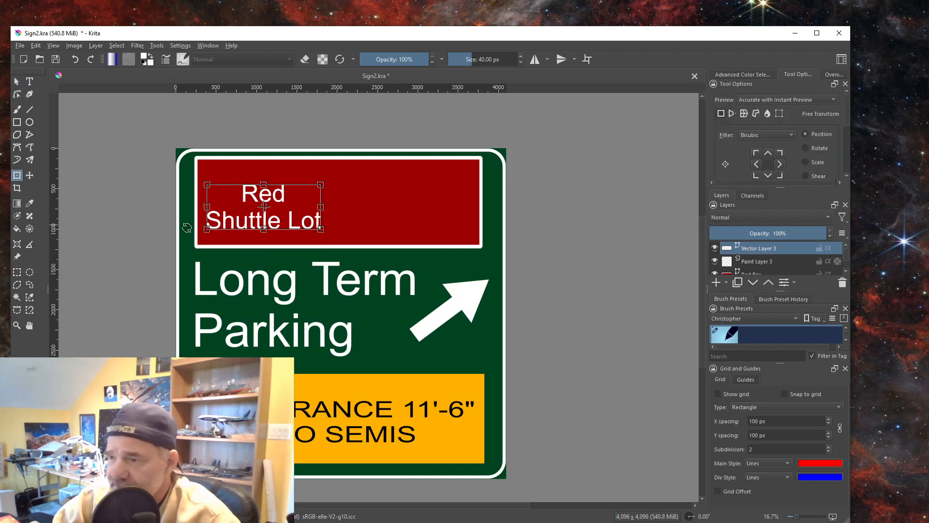
{"action": "left_click_drag", "start_coordinate": [279, 209], "coordinate": [272, 192]}
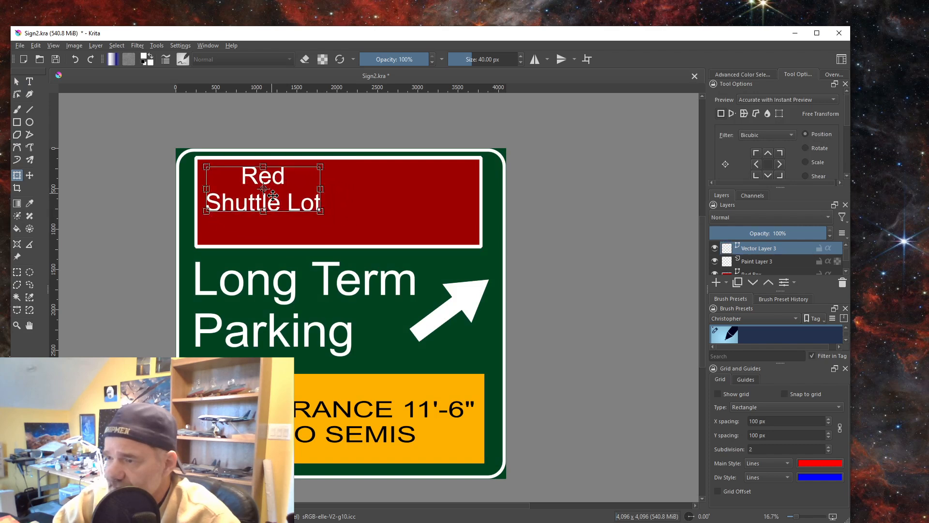
{"action": "left_click_drag", "start_coordinate": [322, 214], "coordinate": [460, 234]}
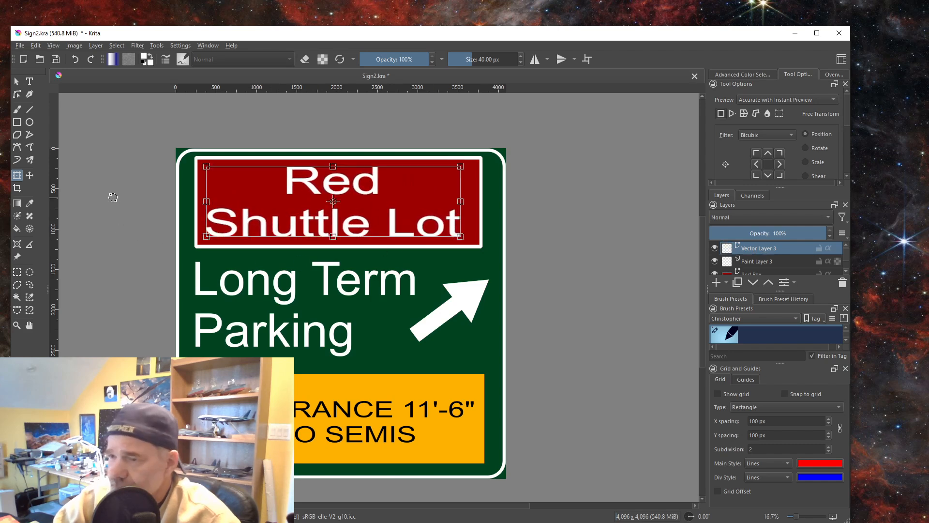
{"action": "left_click", "coordinate": [16, 81]}
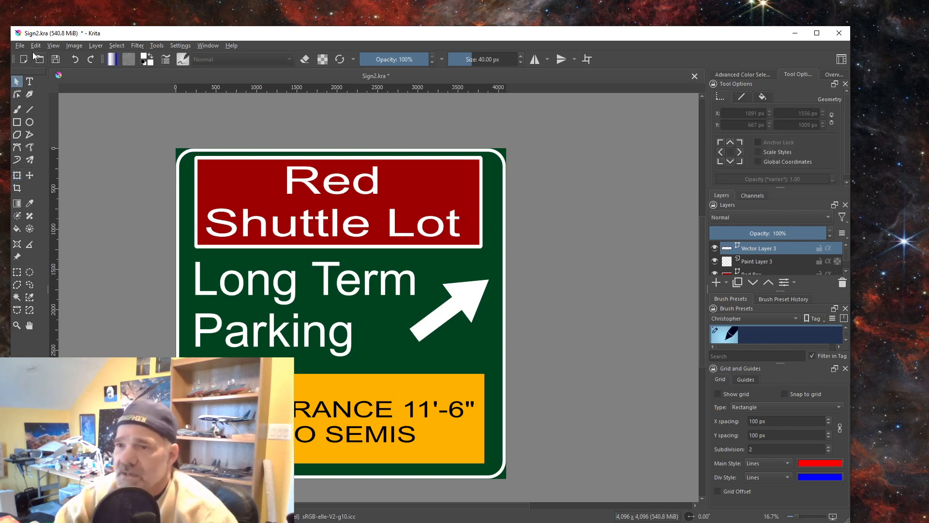
Save the finished sign document under its existing name, Sign2.kra
{"action": "left_click", "coordinate": [20, 45]}
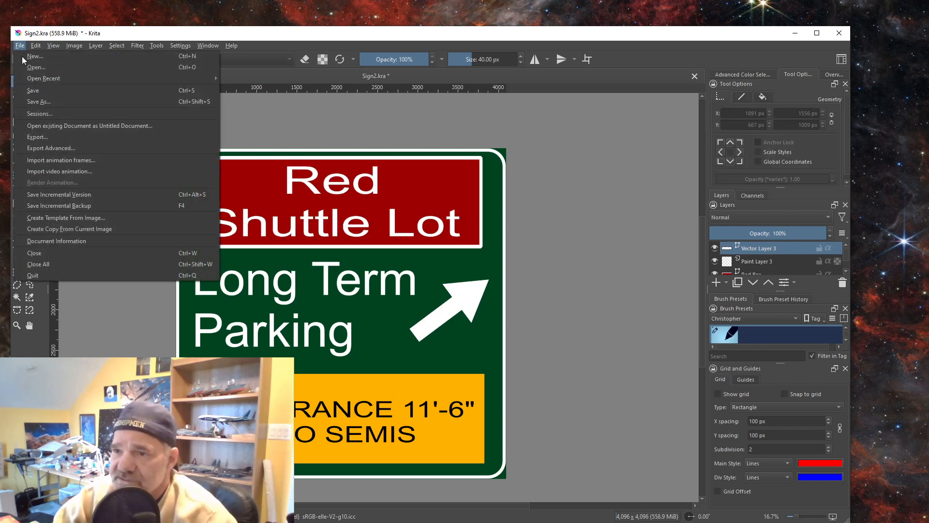
{"action": "left_click", "coordinate": [37, 91]}
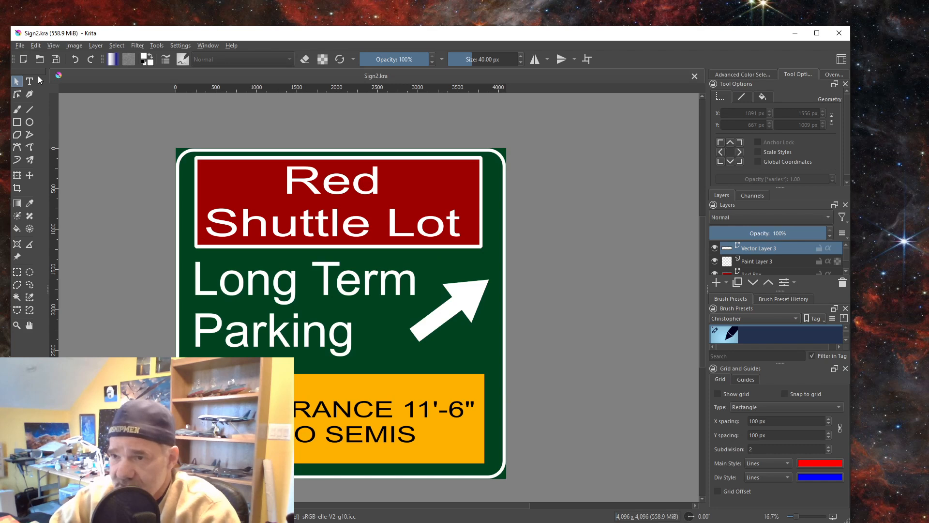
{"action": "left_click", "coordinate": [18, 45]}
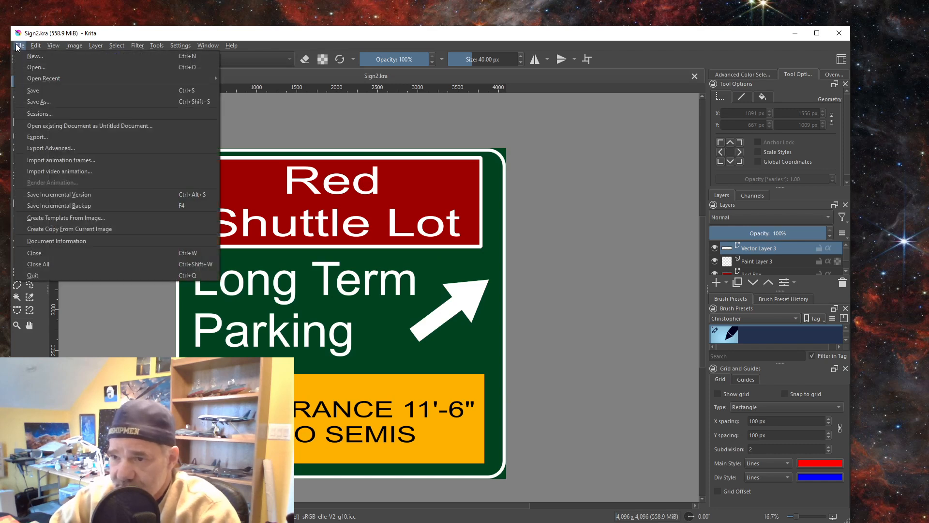
{"action": "left_click", "coordinate": [39, 91]}
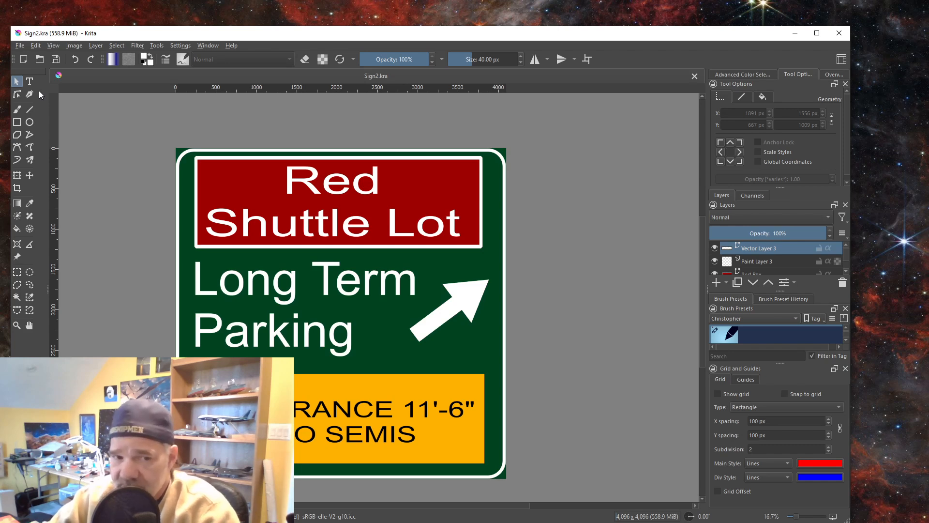
Export the sign as the PNG image Sign2.png into the texture folder, accepting the current PNG options
{"action": "left_click", "coordinate": [20, 48]}
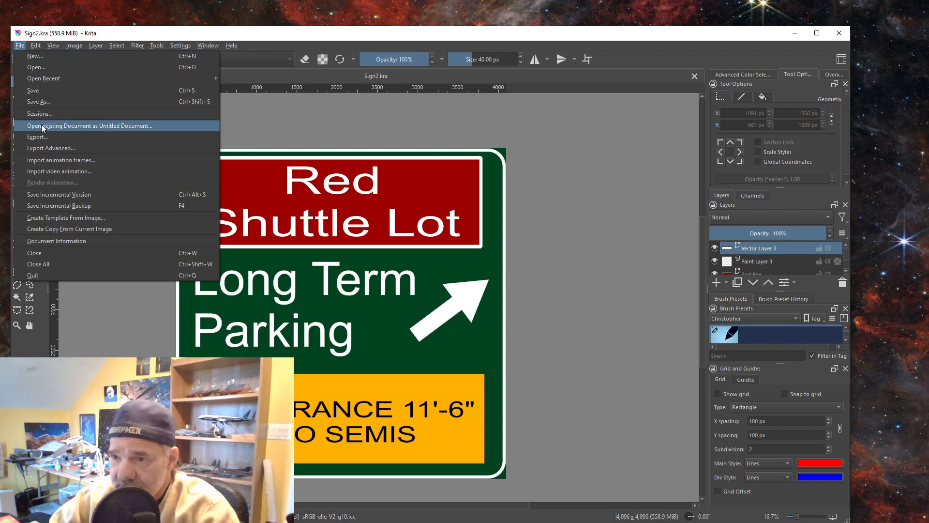
{"action": "left_click", "coordinate": [40, 139]}
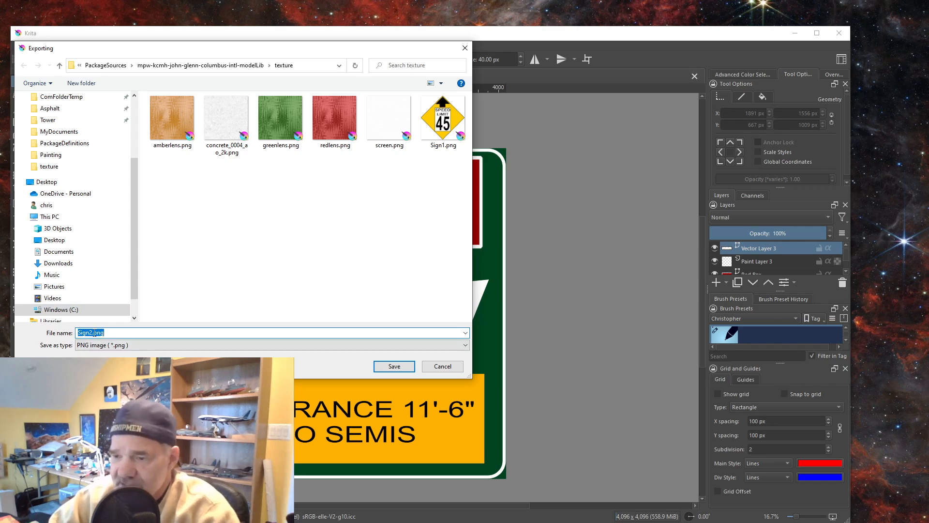
{"action": "left_click", "coordinate": [394, 366]}
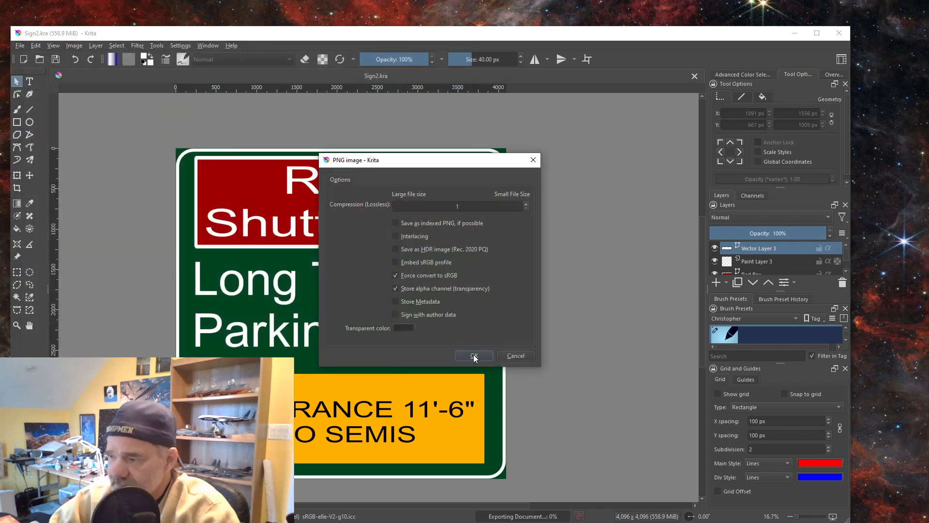
{"action": "left_click", "coordinate": [474, 355]}
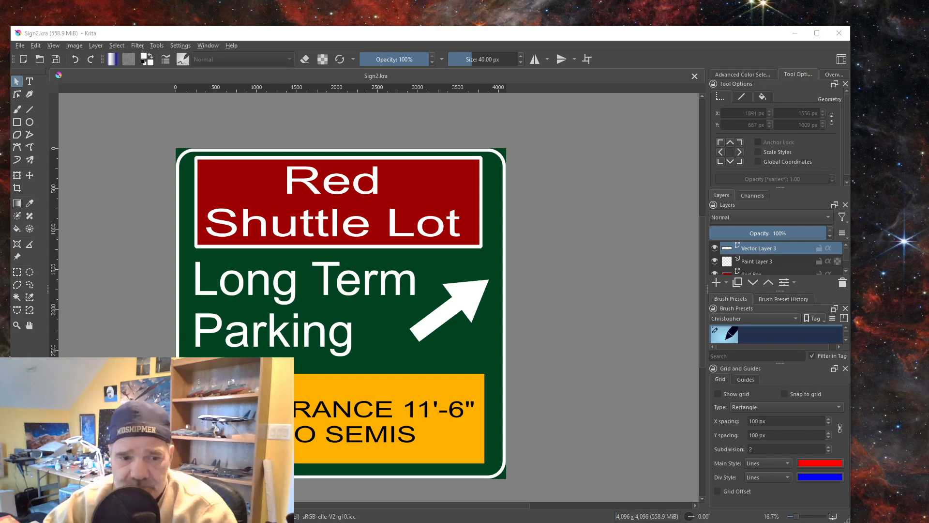
Switch to File Explorer, examine the file details of Sign1.png, Sign2.kra and Sign2.png in the texture folder, and return to Krita
{"action": "left_click_drag", "start_coordinate": [0, 68], "coordinate": [465, 39]}
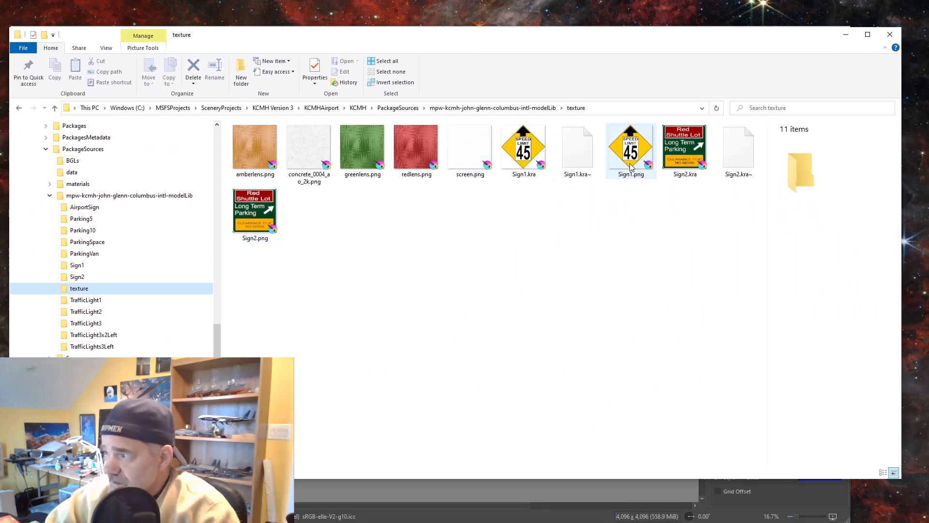
{"action": "mouse_move", "coordinate": [629, 156]}
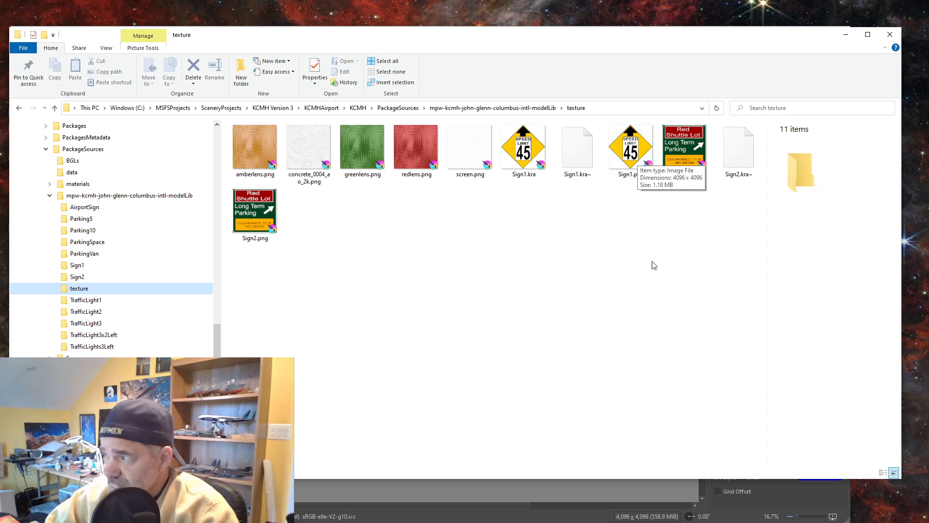
{"action": "mouse_move", "coordinate": [677, 165]}
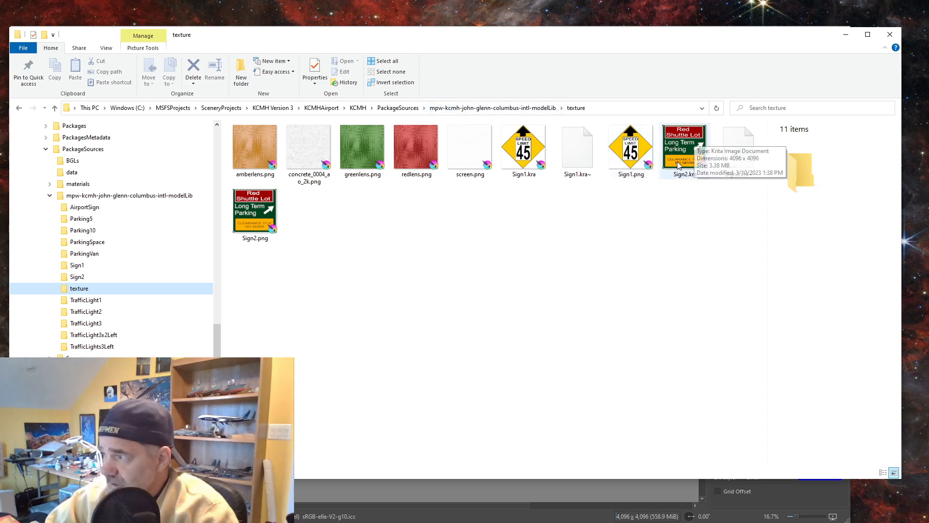
{"action": "mouse_move", "coordinate": [260, 217]}
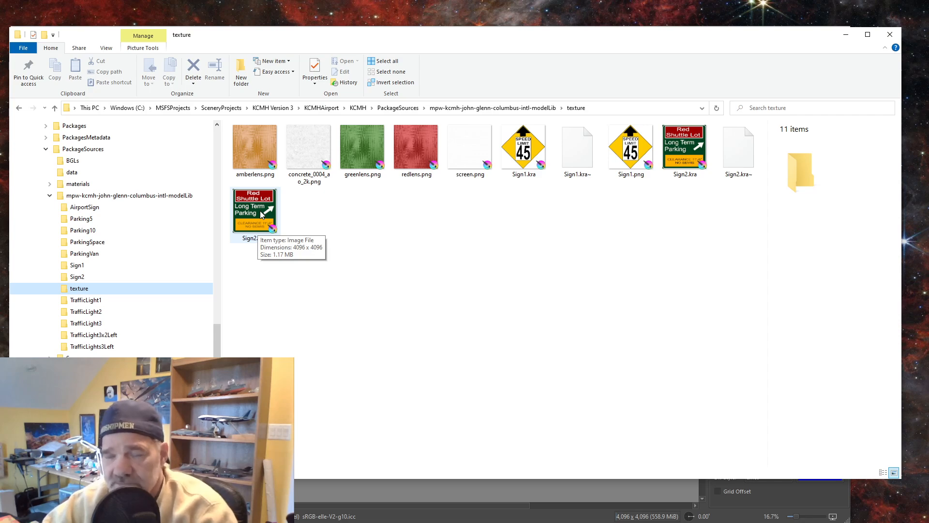
{"action": "left_click", "coordinate": [845, 35]}
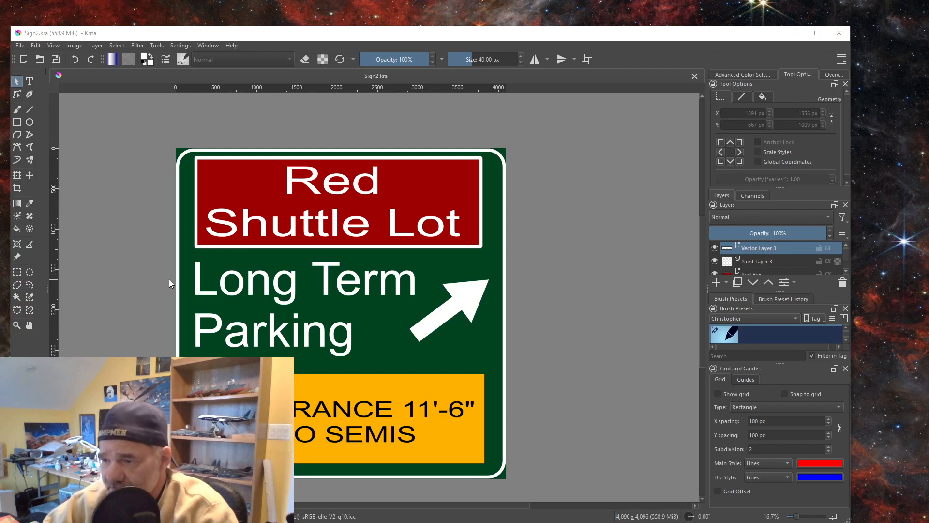